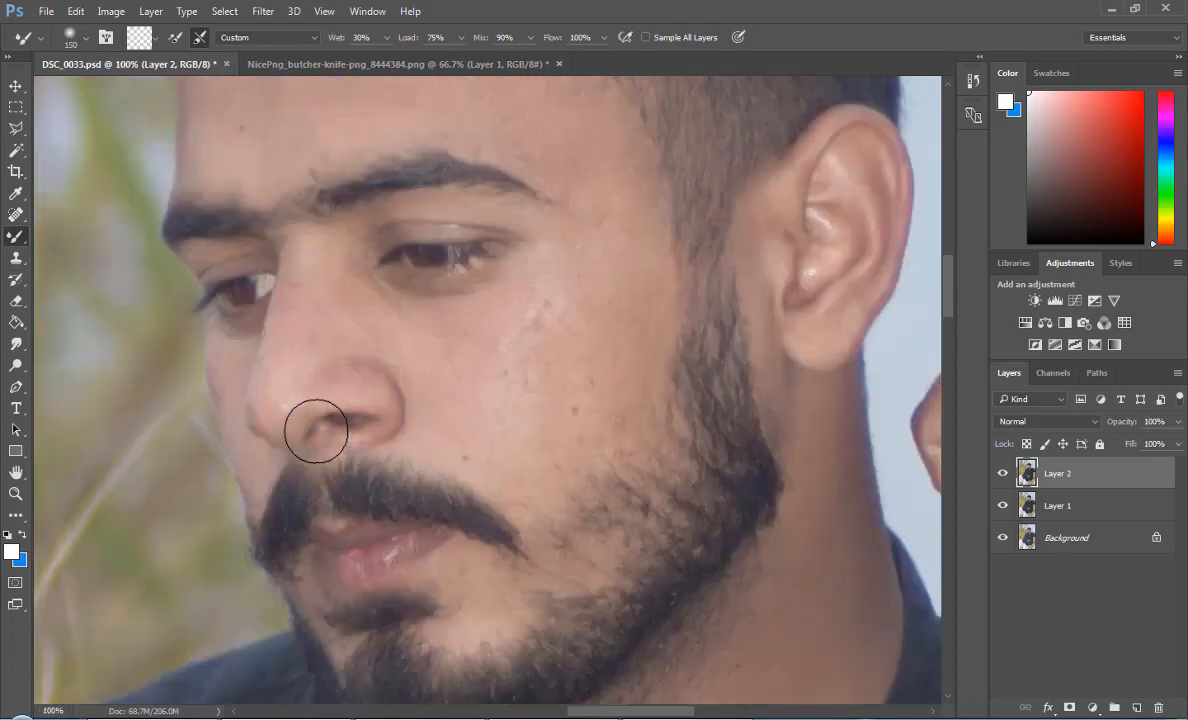
Blend the skin on the nose and the area beside it using the Mixer Brush, reducing its size to 30
{"action": "key", "text": "bracketleft"}
{"action": "key", "text": "bracketleft"}
{"action": "key", "text": "bracketleft"}
{"action": "key", "text": "bracketleft"}
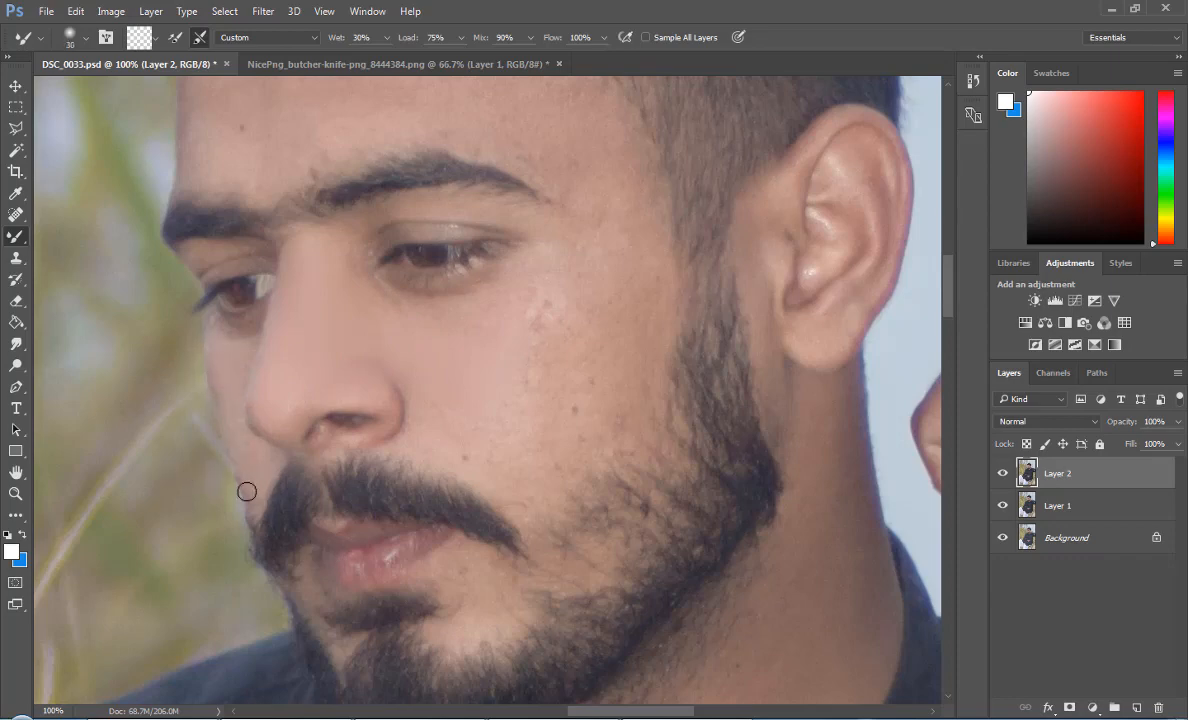
{"action": "key", "text": "ctrl+plus"}
{"action": "left_click_drag", "start_coordinate": [283, 447], "coordinate": [690, 447]}
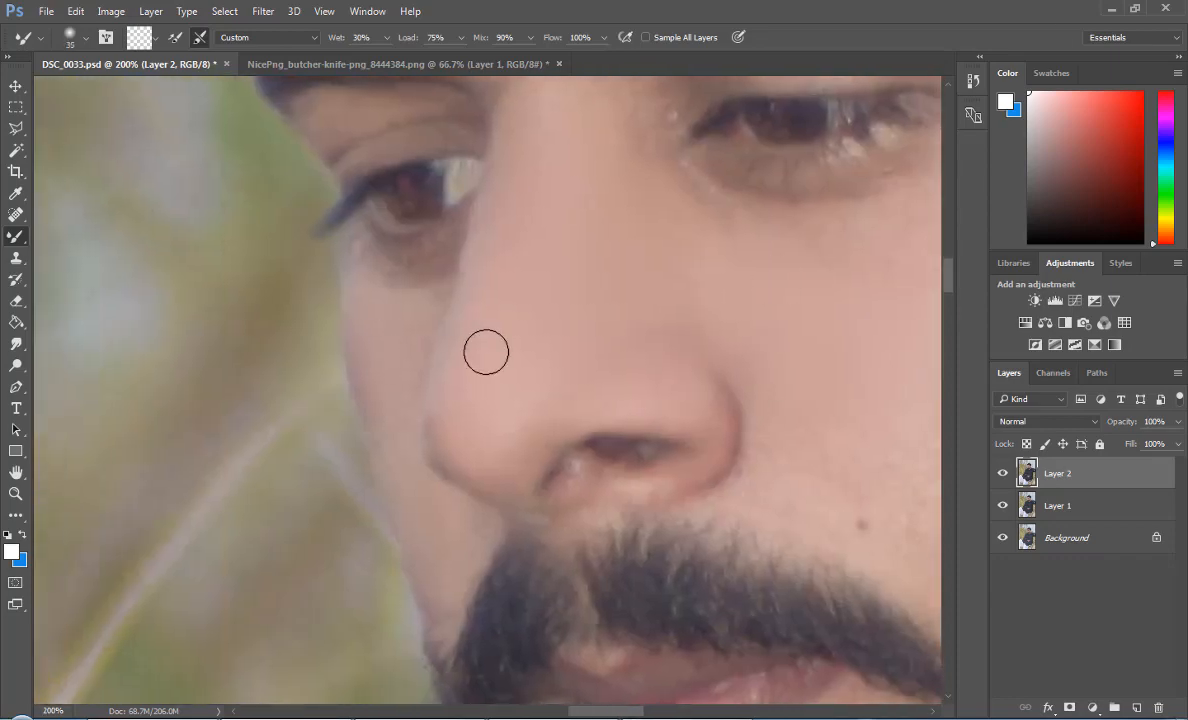
{"action": "key", "text": "bracketleft"}
Smooth the blemished skin on the cheek between the nose and beard with the Mixer Brush at sizes 50 to 60
{"action": "key", "text": "h"}
{"action": "left_click_drag", "start_coordinate": [600, 500], "coordinate": [676, 623]}
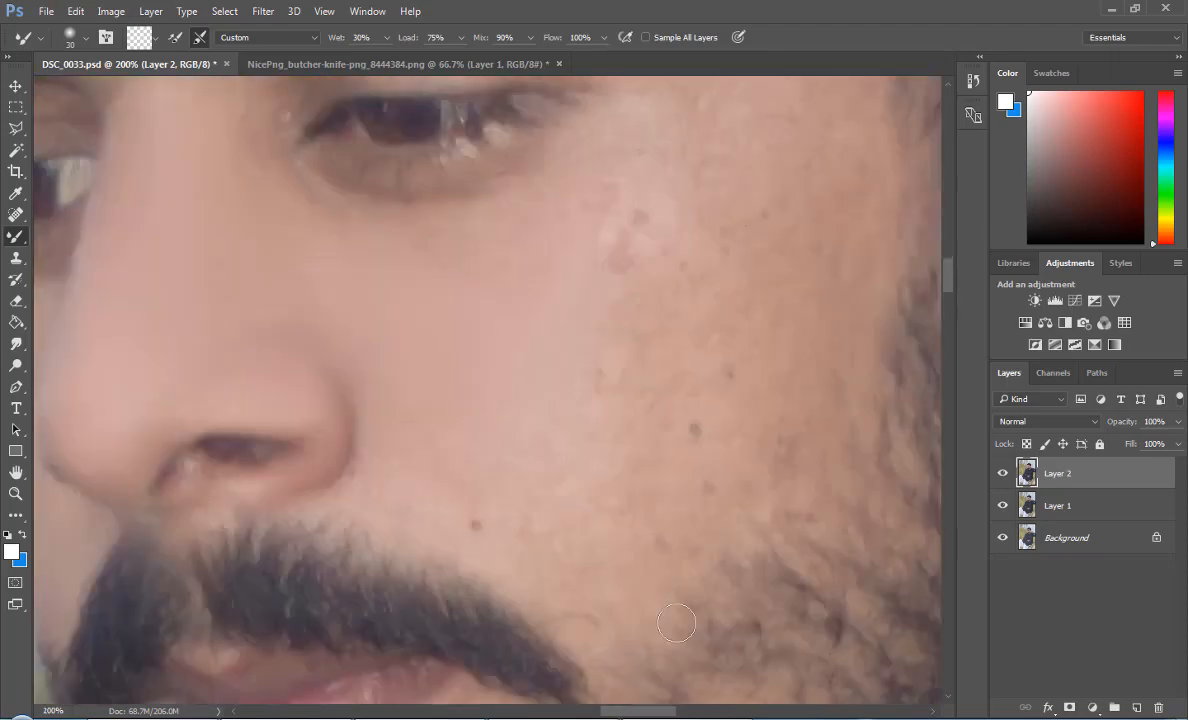
{"action": "key", "text": "bracketright"}
{"action": "key", "text": "bracketright"}
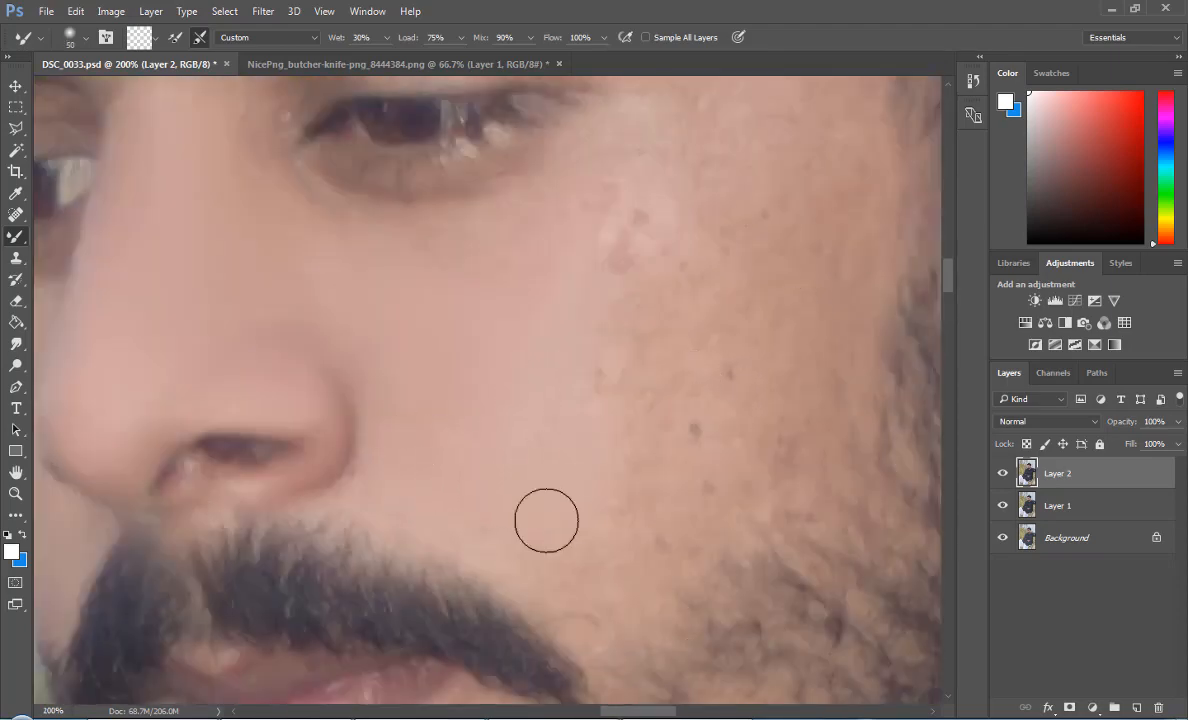
{"action": "key", "text": "bracketright"}
{"action": "mouse_move", "coordinate": [701, 301]}
{"action": "left_mouse_down"}
{"action": "mouse_move", "coordinate": [731, 384]}
{"action": "mouse_move", "coordinate": [686, 257]}
{"action": "mouse_move", "coordinate": [716, 446]}
{"action": "left_mouse_up"}
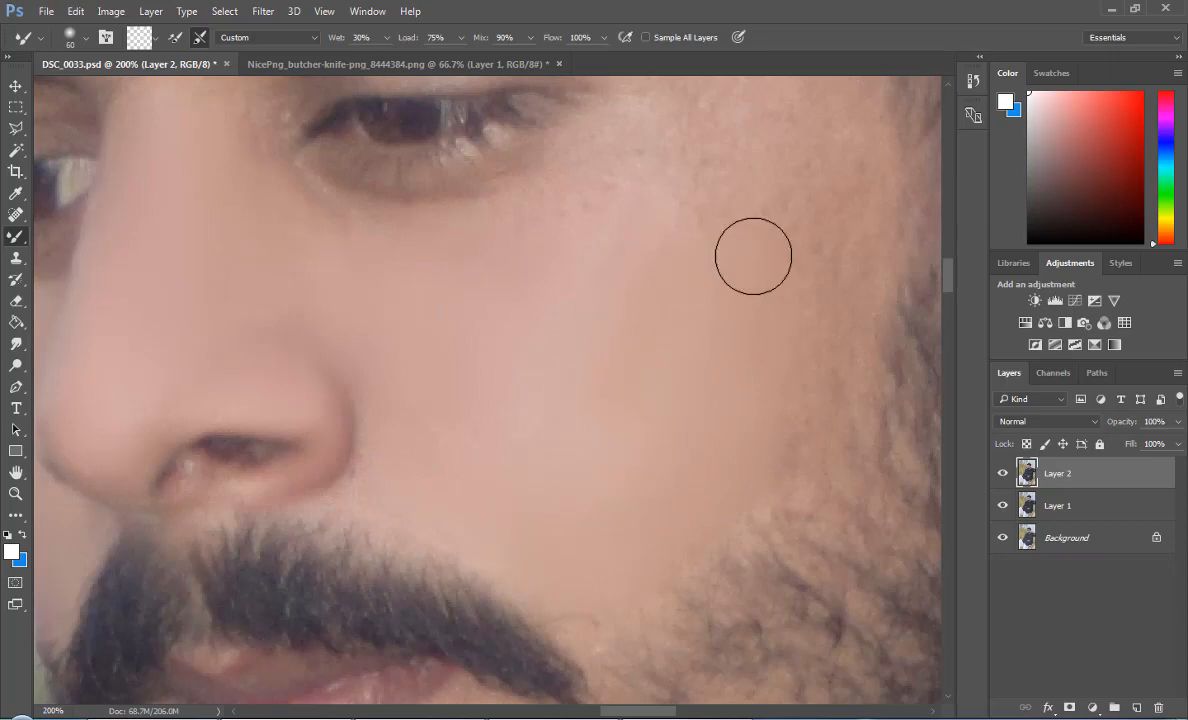
Blend the upper cheek and the skin beside the outer corner of the eye with the Mixer Brush at sizes 60 to 70
{"action": "left_click_drag", "start_coordinate": [753, 255], "coordinate": [641, 165]}
{"action": "scroll", "coordinate": [906, 310], "scroll_direction": "up", "scroll_amount": 4}
{"action": "key", "text": "bracketright"}
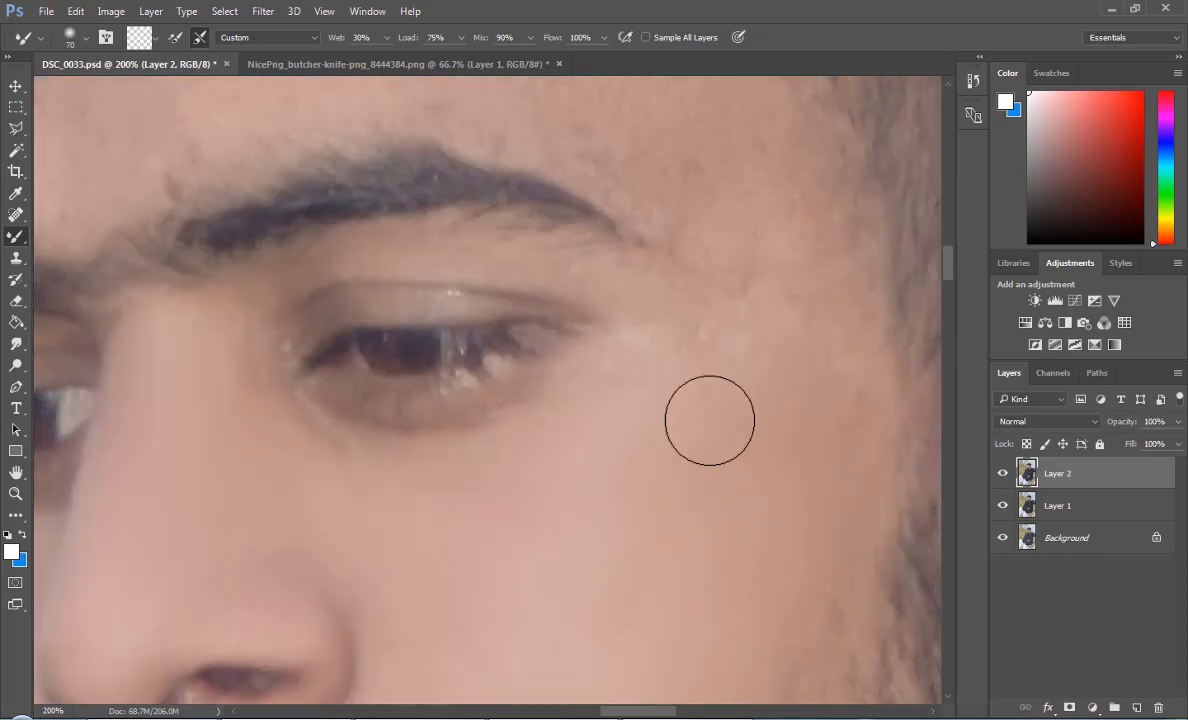
{"action": "key", "text": "bracketleft"}
{"action": "scroll", "coordinate": [880, 265], "scroll_direction": "down", "scroll_amount": 4}
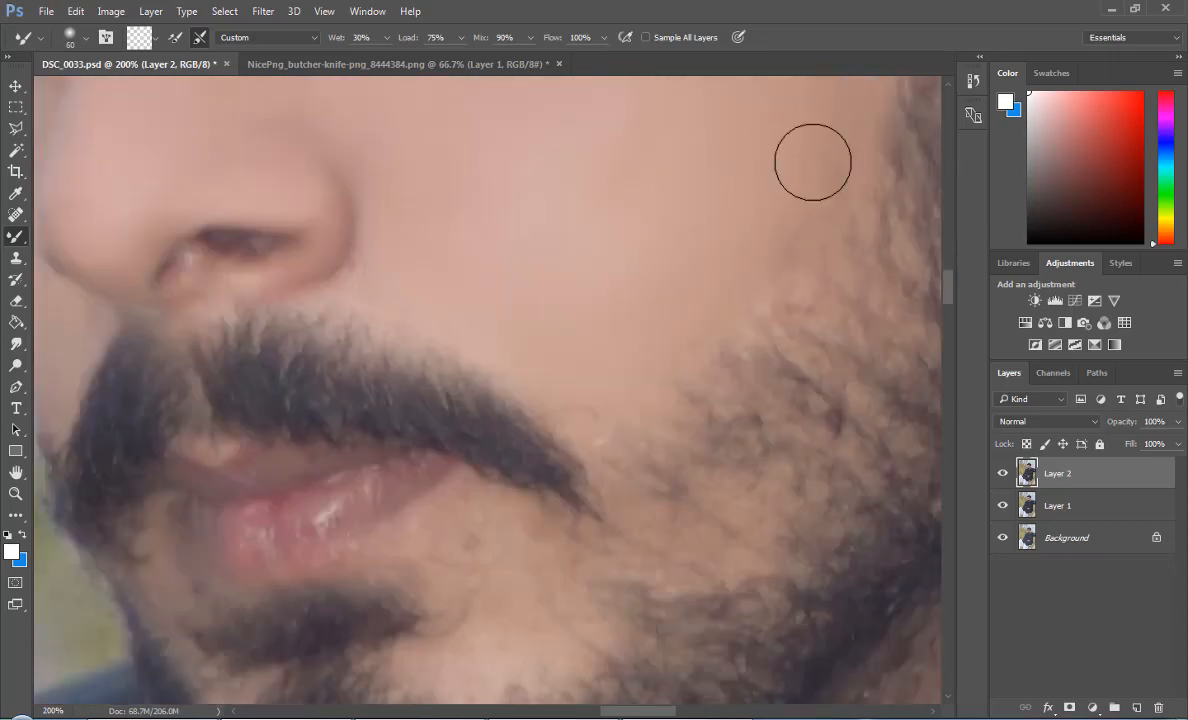
{"action": "scroll", "coordinate": [915, 348], "scroll_direction": "up", "scroll_amount": 4}
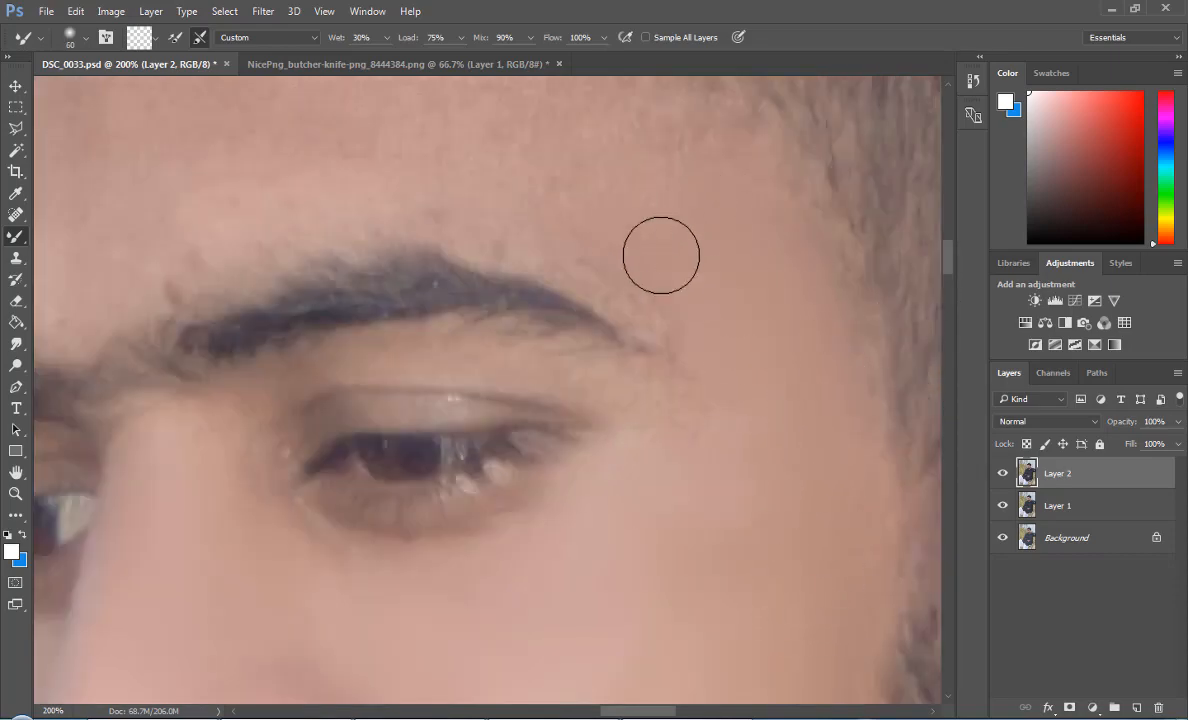
Smooth the temple and the skin around the outer end of the eyebrow with the Mixer Brush at sizes 50 to 60
{"action": "key", "text": "bracketleft"}
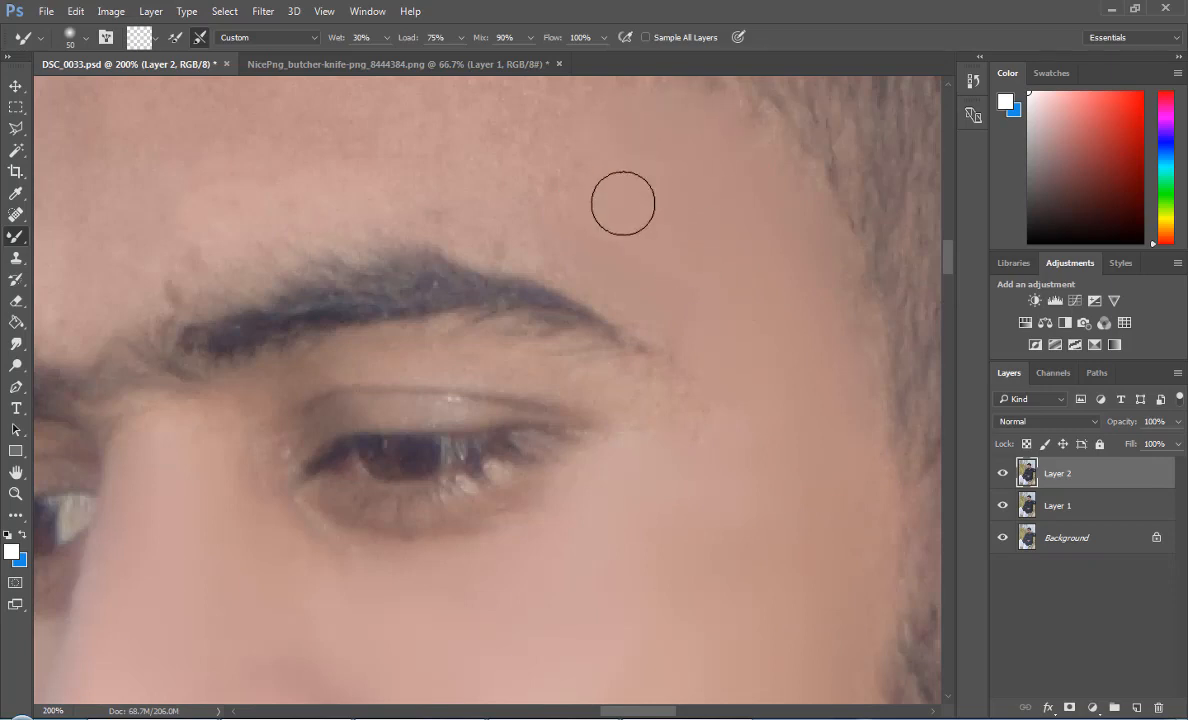
{"action": "scroll", "coordinate": [949, 254], "scroll_direction": "up", "scroll_amount": 3}
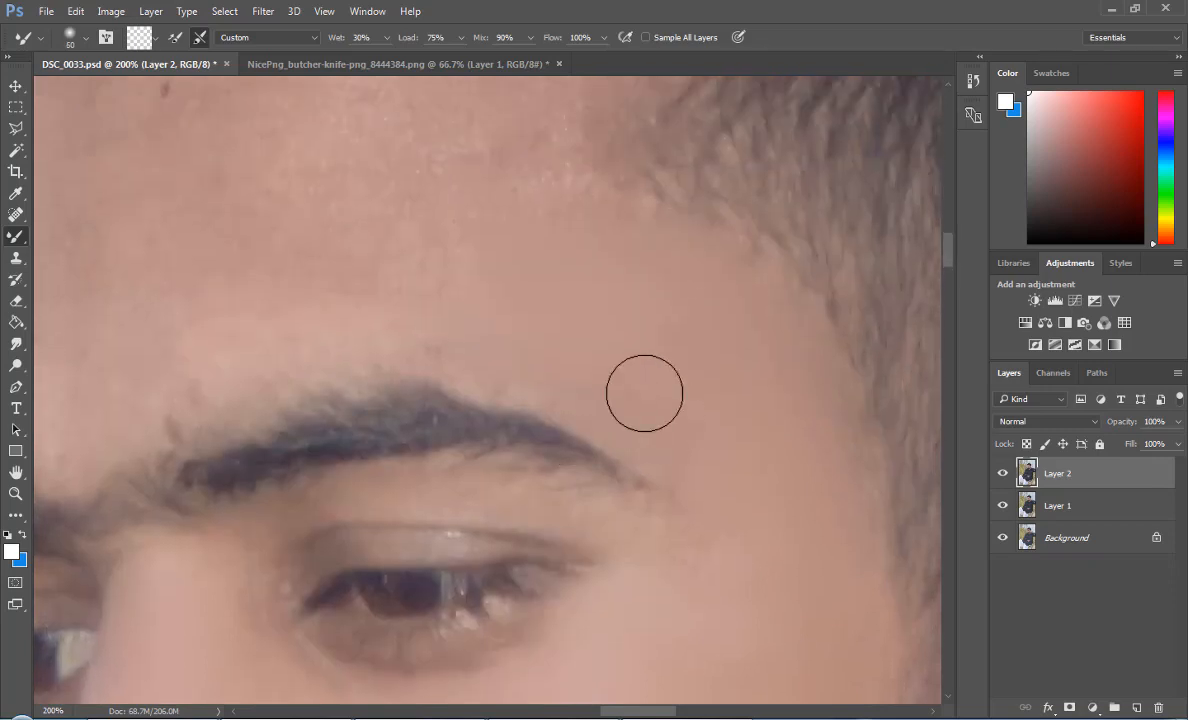
{"action": "key", "text": "bracketleft"}
{"action": "key", "text": "bracketright"}
{"action": "key", "text": "ctrl+minus"}
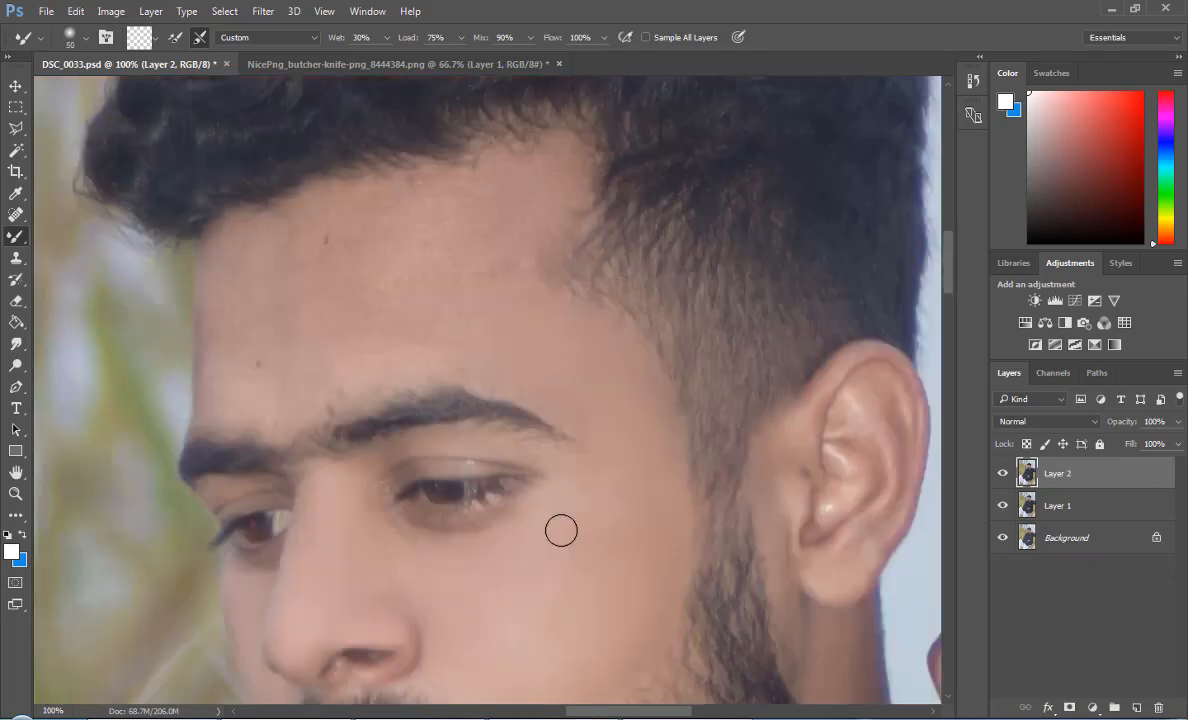
Blend away the spots and uneven texture across the forehead with the Mixer Brush at sizes up to 90
{"action": "key", "text": "bracketright"}
{"action": "key", "text": "bracketright"}
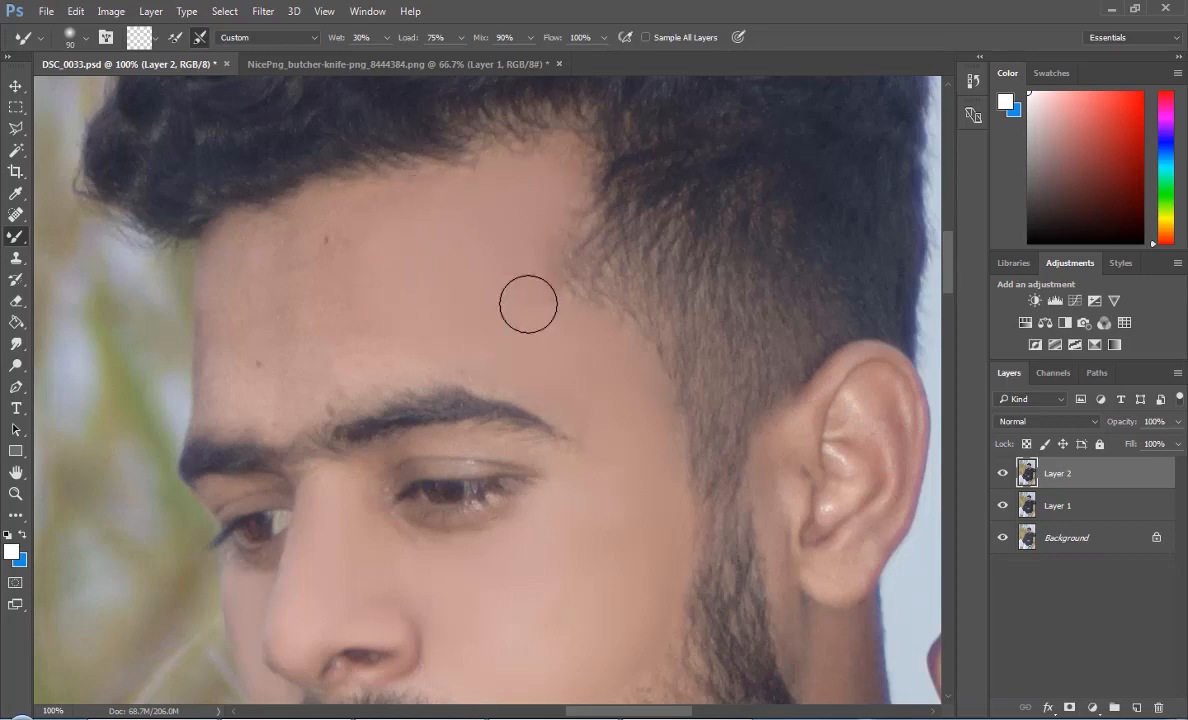
{"action": "mouse_move", "coordinate": [395, 229]}
{"action": "left_mouse_down"}
{"action": "mouse_move", "coordinate": [330, 246]}
{"action": "mouse_move", "coordinate": [393, 278]}
{"action": "mouse_move", "coordinate": [347, 362]}
{"action": "mouse_move", "coordinate": [455, 330]}
{"action": "mouse_move", "coordinate": [327, 310]}
{"action": "mouse_move", "coordinate": [274, 243]}
{"action": "mouse_move", "coordinate": [287, 377]}
{"action": "mouse_move", "coordinate": [239, 318]}
{"action": "mouse_move", "coordinate": [247, 332]}
{"action": "mouse_move", "coordinate": [251, 291]}
{"action": "mouse_move", "coordinate": [418, 293]}
{"action": "mouse_move", "coordinate": [400, 318]}
{"action": "mouse_move", "coordinate": [241, 399]}
{"action": "mouse_move", "coordinate": [362, 299]}
{"action": "left_mouse_up"}
{"action": "key", "text": "bracketleft"}
{"action": "key", "text": "bracketleft"}
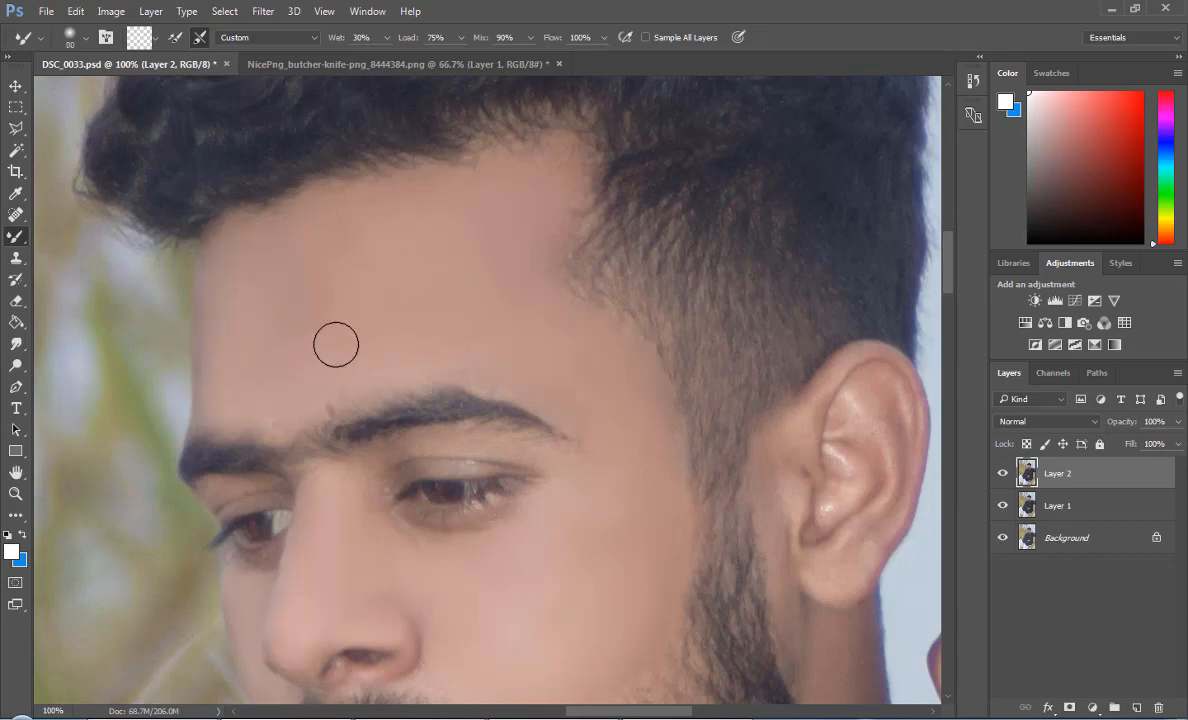
{"action": "key", "text": "bracketright"}
Examine the smoothed face from the hairline down to the beard and neck for remaining uneven skin
{"action": "scroll", "coordinate": [551, 566], "scroll_direction": "down", "scroll_amount": 5}
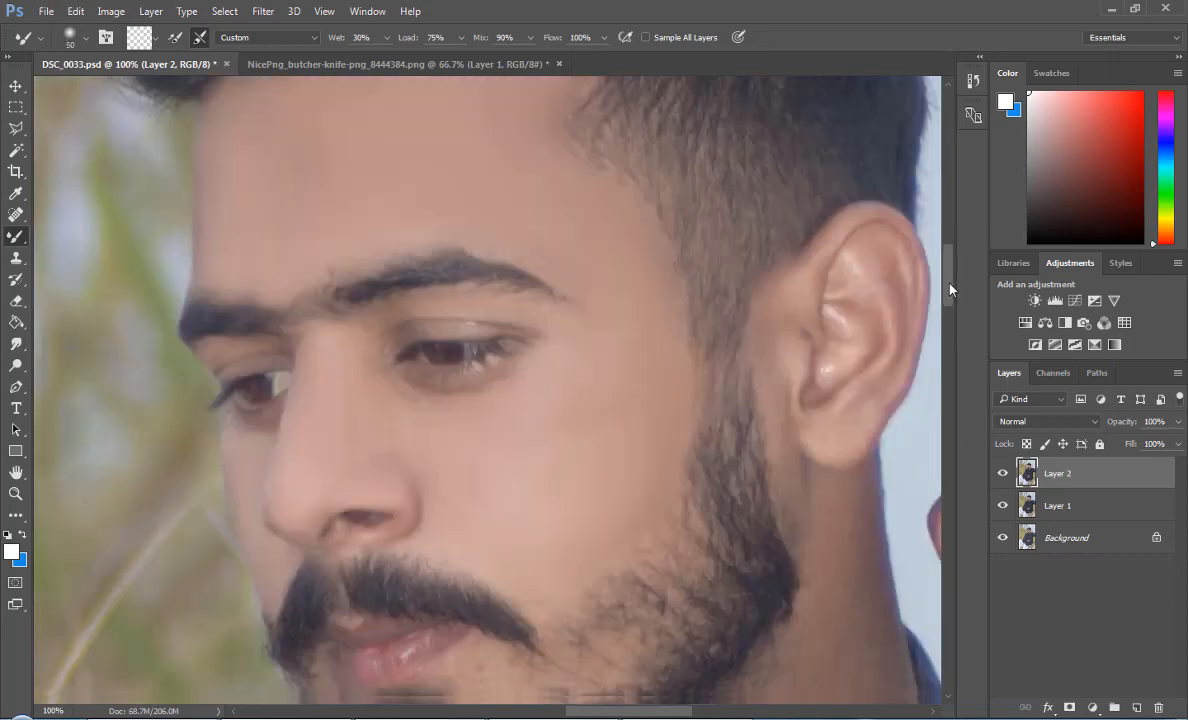
{"action": "key", "text": "bracketright"}
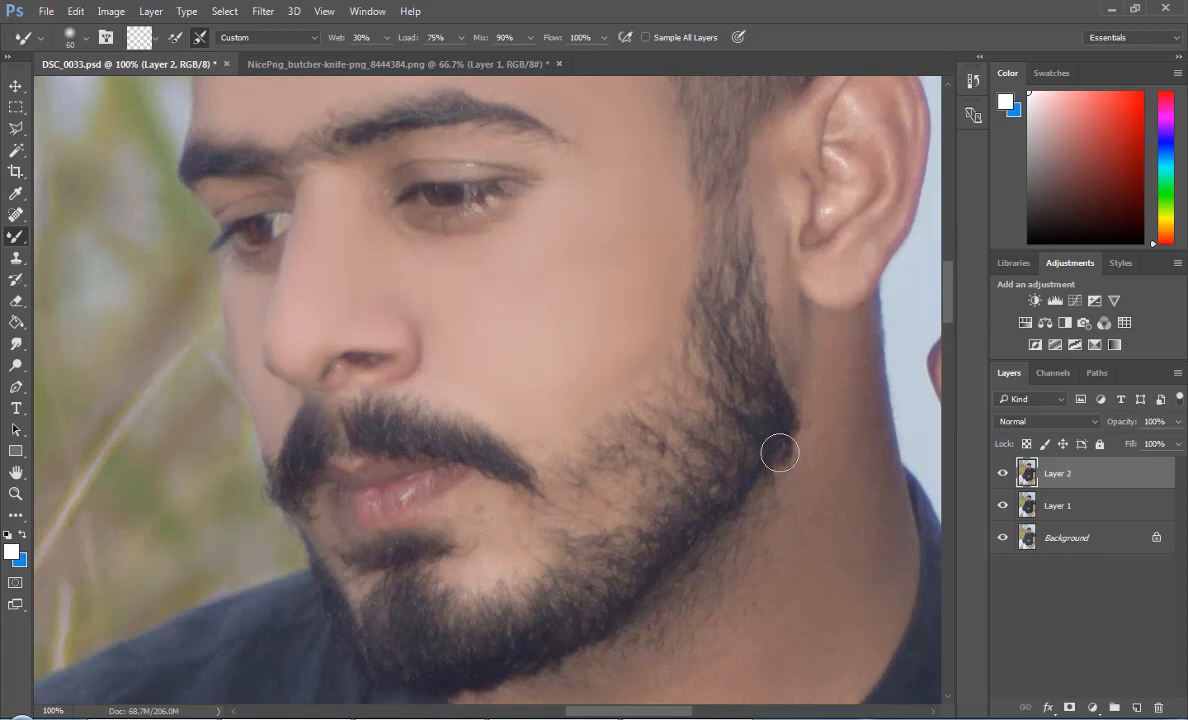
{"action": "scroll", "coordinate": [800, 420], "scroll_direction": "up", "scroll_amount": 2}
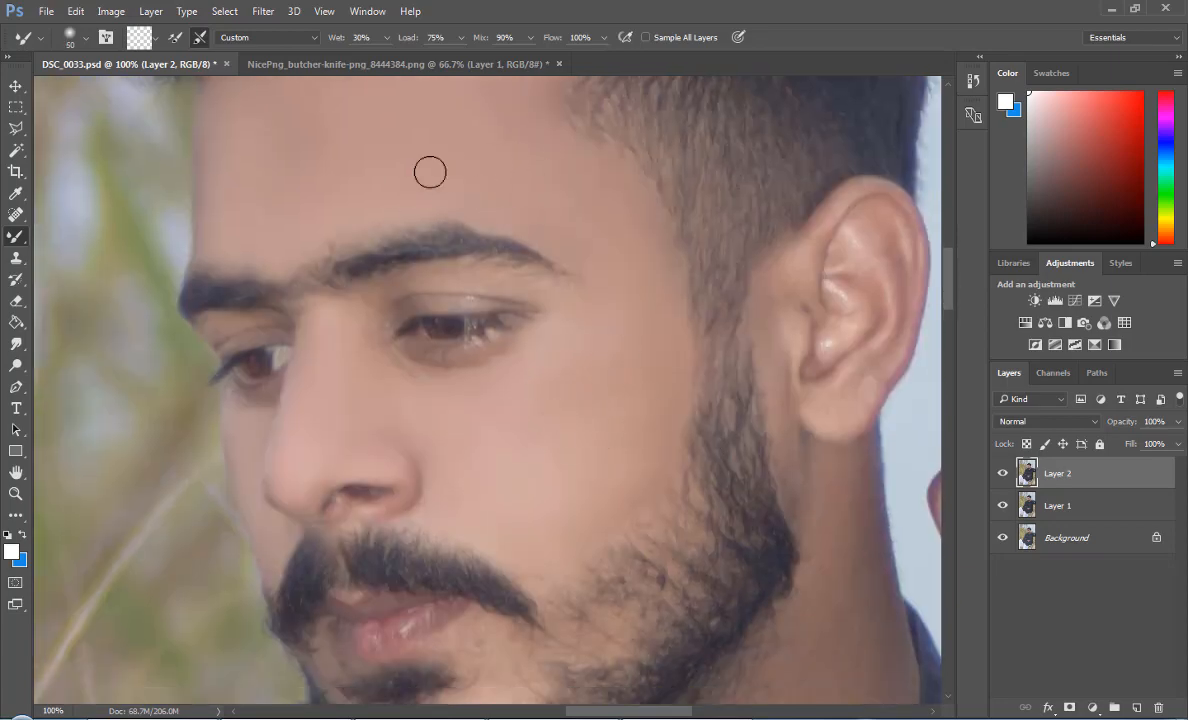
{"action": "scroll", "coordinate": [949, 272], "scroll_direction": "up", "scroll_amount": 2}
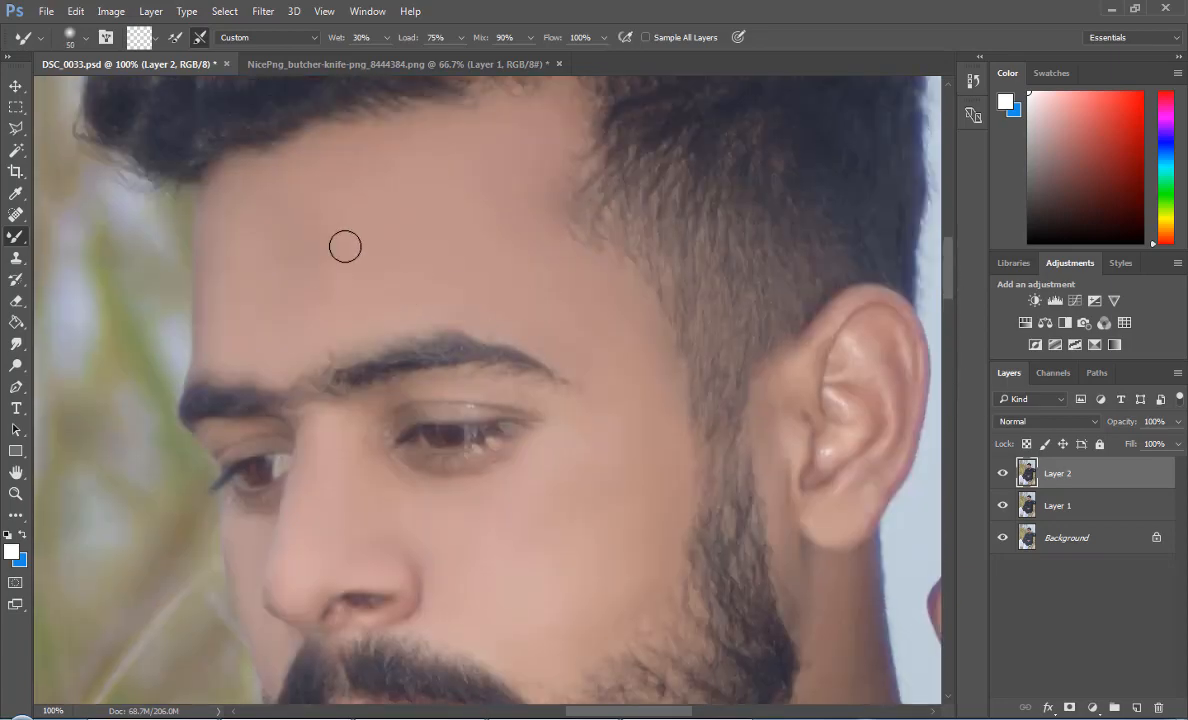
{"action": "scroll", "coordinate": [578, 437], "scroll_direction": "down", "scroll_amount": 2}
{"action": "scroll", "coordinate": [599, 416], "scroll_direction": "up", "scroll_amount": 1}
{"action": "scroll", "coordinate": [580, 405], "scroll_direction": "down", "scroll_amount": 1}
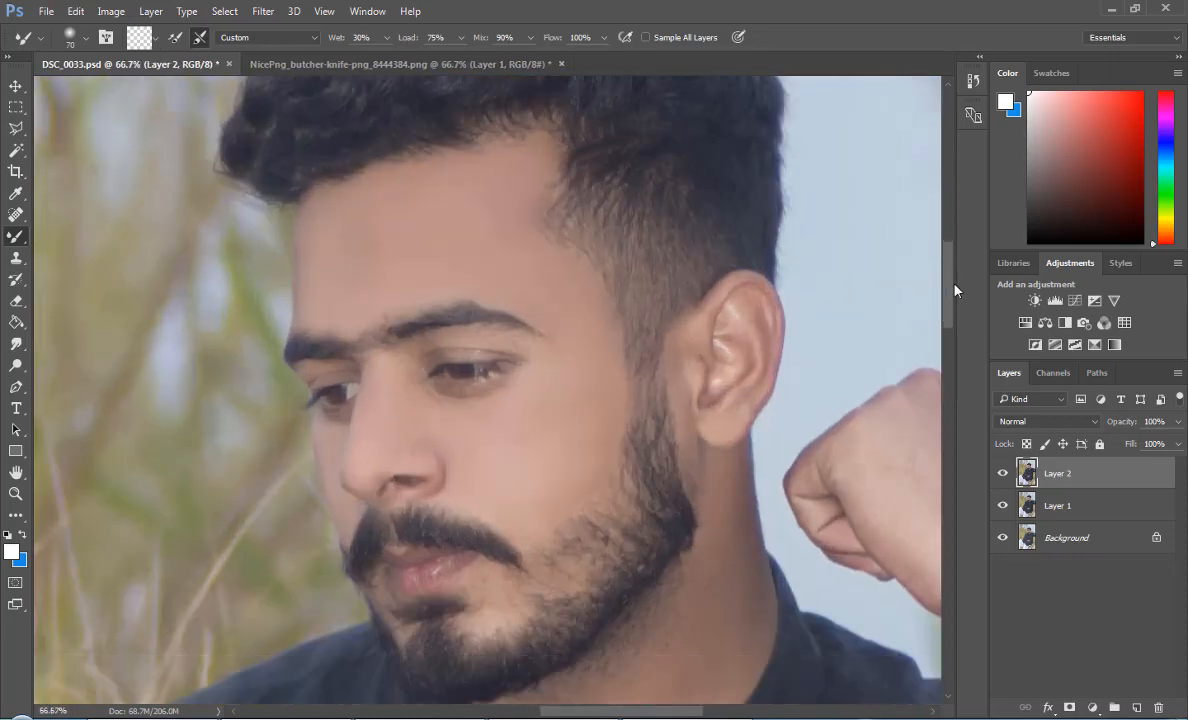
{"action": "scroll", "coordinate": [569, 400], "scroll_direction": "down", "scroll_amount": 2}
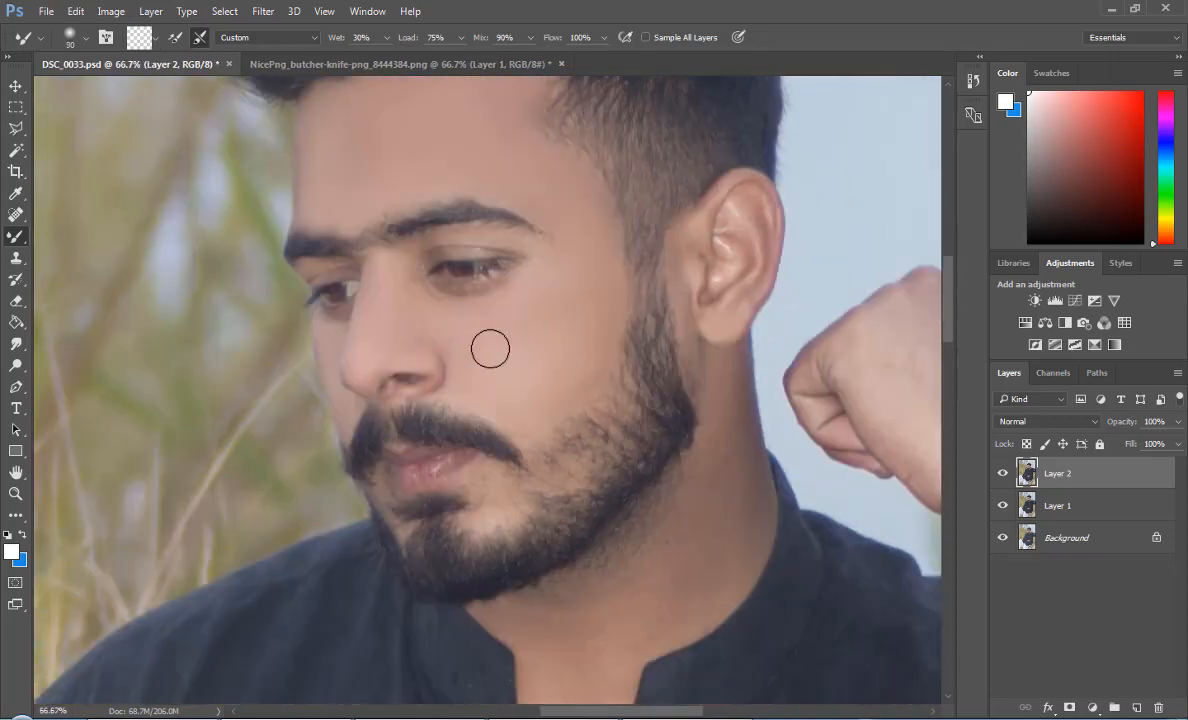
Stamp the visible layers into a new layer and add a Curves adjustment above it that brightens the skin tones
{"action": "key", "text": "ctrl+shift+alt+e"}
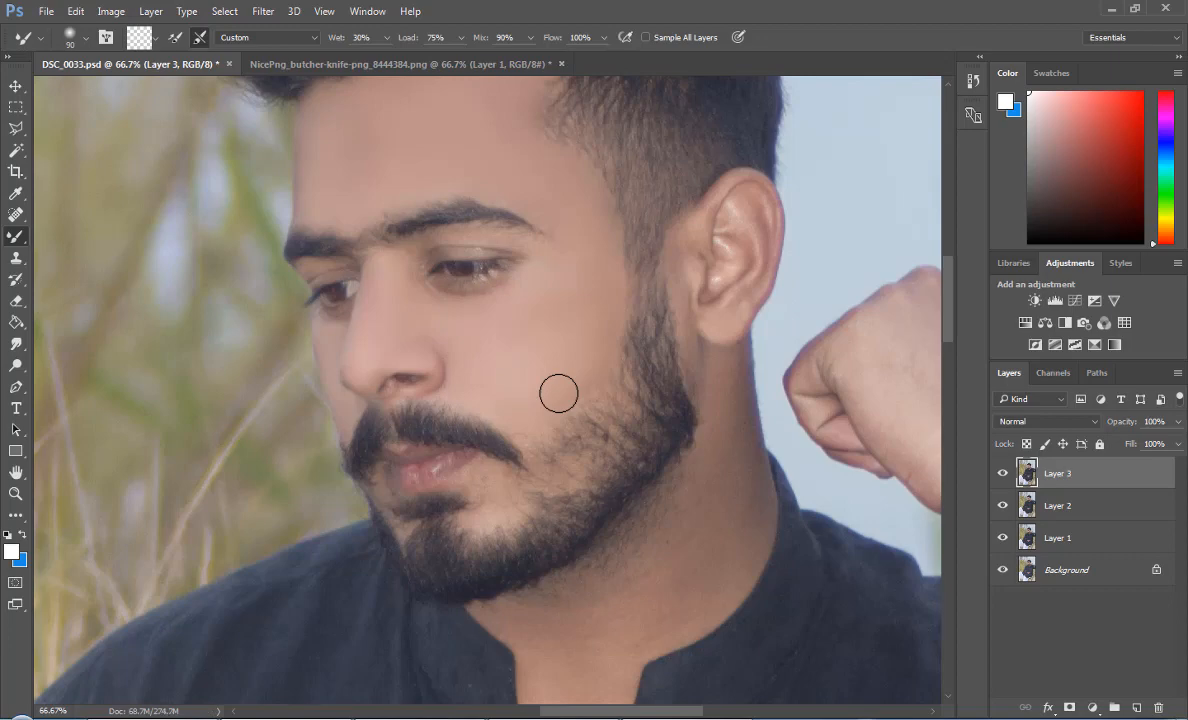
{"action": "left_click", "coordinate": [1075, 304]}
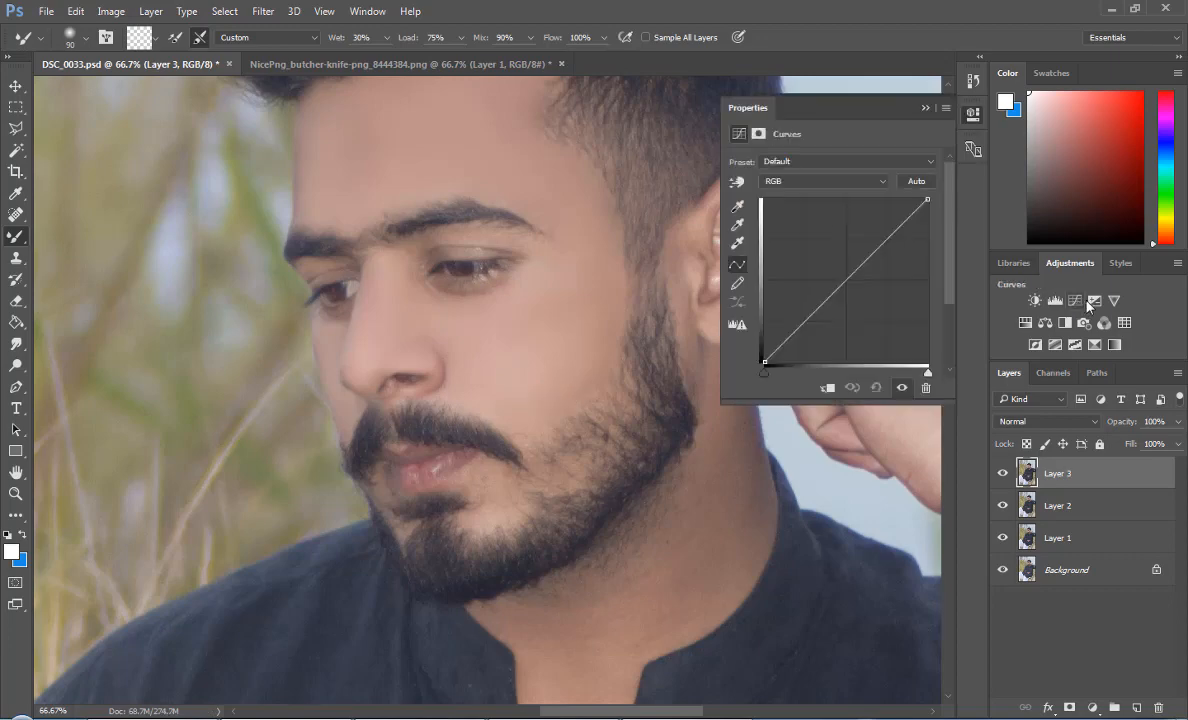
{"action": "left_click", "coordinate": [737, 183]}
{"action": "left_click_drag", "start_coordinate": [580, 248], "coordinate": [519, 206]}
Invert the Curves adjustment's layer mask to black to hide the brightening
{"action": "left_click", "coordinate": [1067, 472]}
{"action": "key", "text": "b"}
{"action": "key", "text": "ctrl+i"}
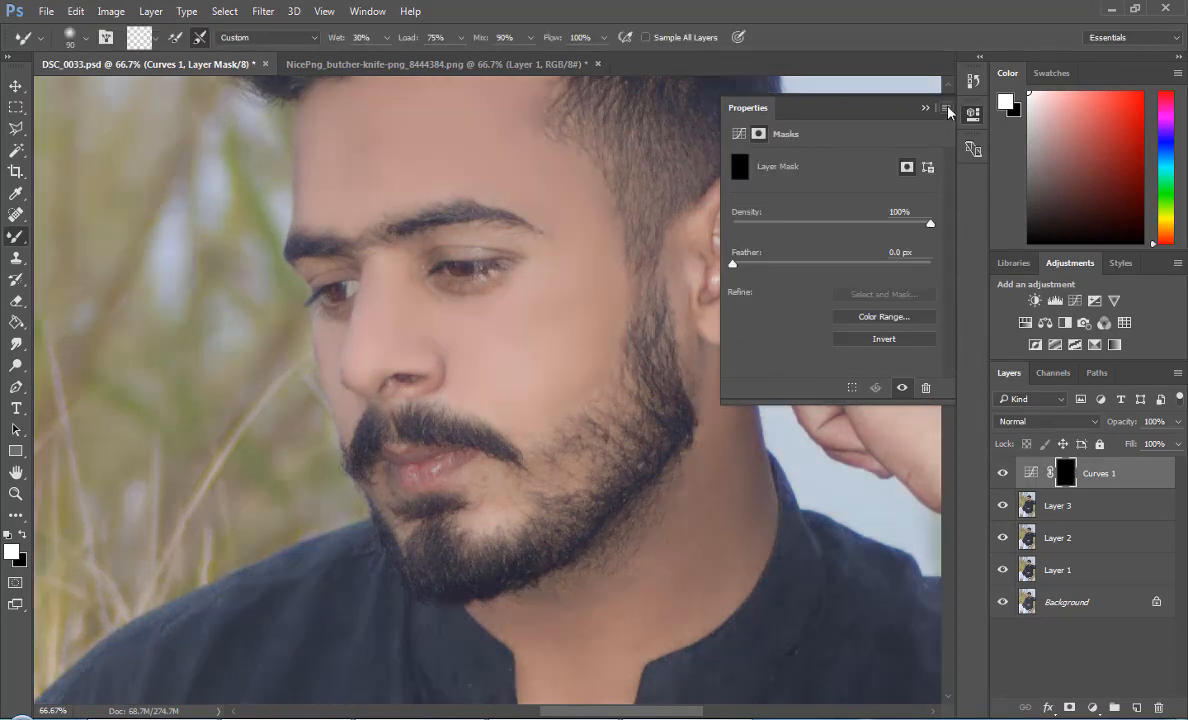
Switch to the regular Brush, undo a trial stroke on the neck, and set flow to 52% and opacity to 56%
{"action": "scroll", "coordinate": [885, 235], "scroll_direction": "down", "scroll_amount": 3}
{"action": "right_click", "coordinate": [16, 236]}
{"action": "left_click", "coordinate": [85, 236]}
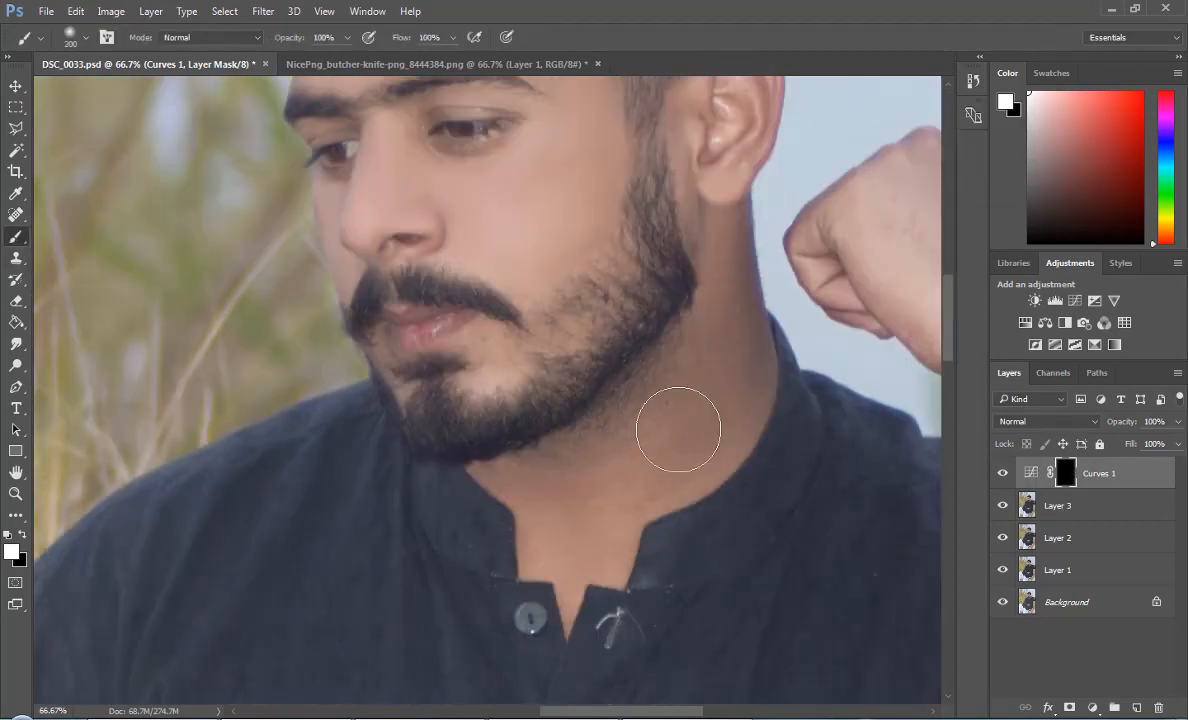
{"action": "left_click_drag", "start_coordinate": [711, 403], "coordinate": [666, 443]}
{"action": "key", "text": "ctrl+z"}
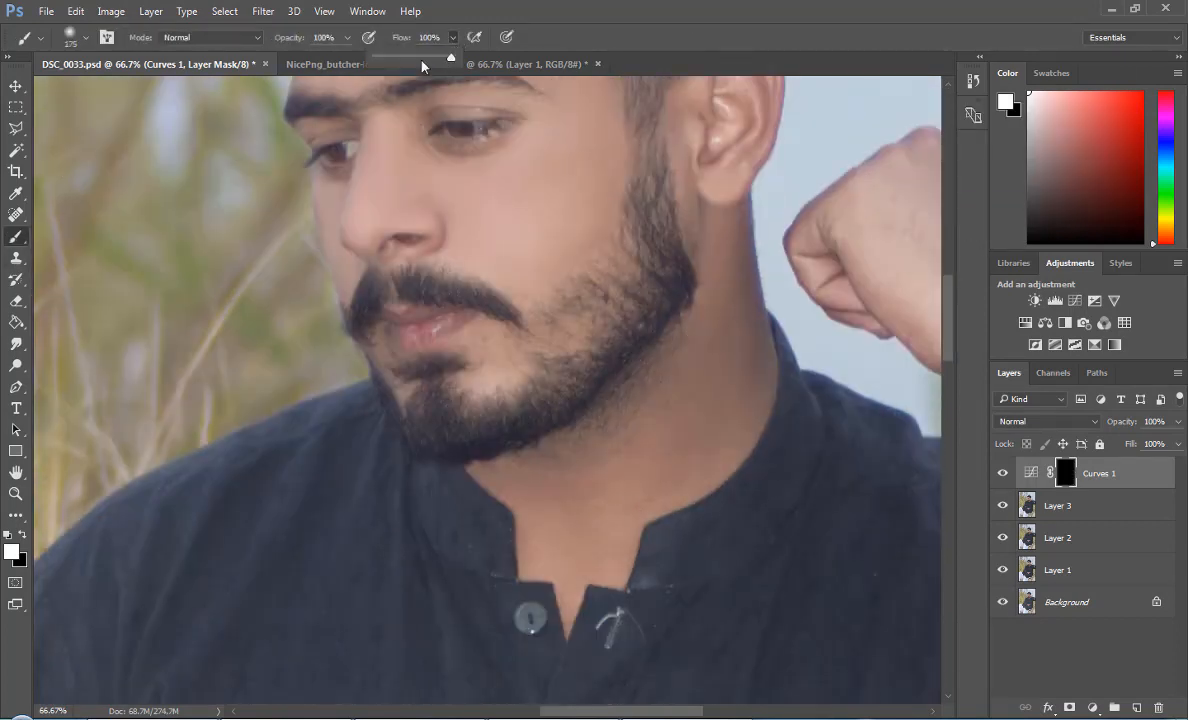
{"action": "left_click_drag", "start_coordinate": [418, 59], "coordinate": [415, 59]}
{"action": "left_click", "coordinate": [348, 37]}
{"action": "left_click", "coordinate": [312, 58]}
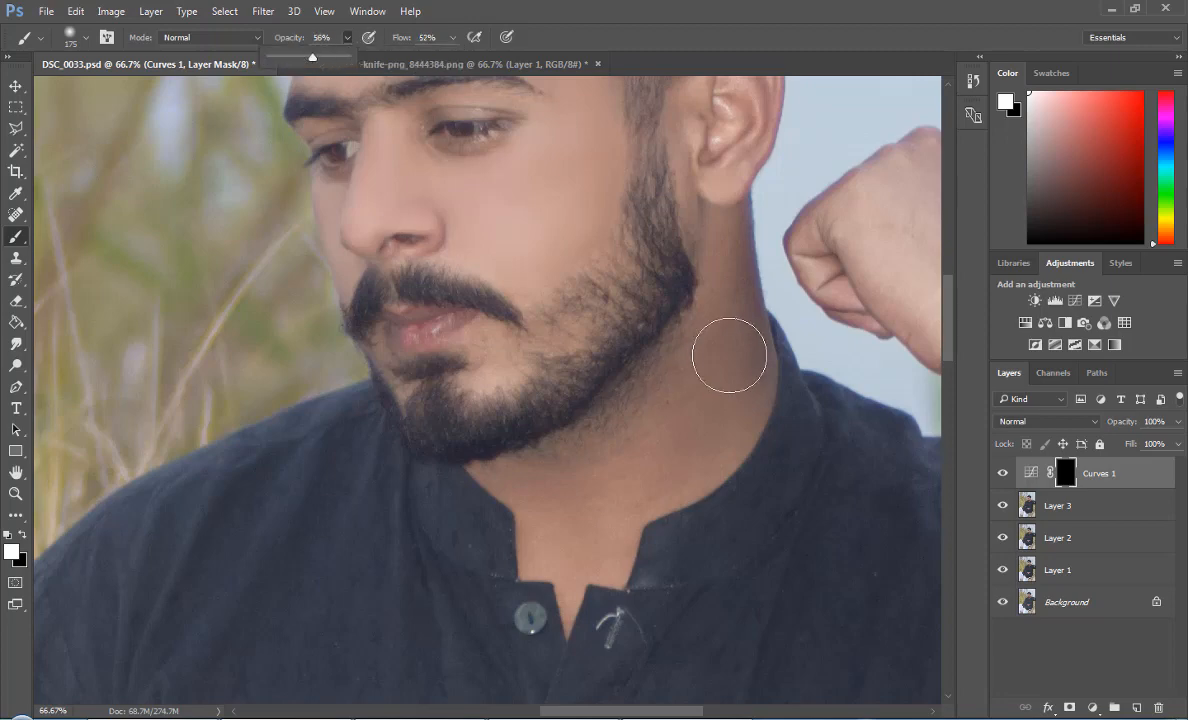
Paint white on the Curves mask over the dark neck and throat, from the collar up towards the ear
{"action": "key", "text": "bracketright"}
{"action": "mouse_move", "coordinate": [690, 382]}
{"action": "left_mouse_down"}
{"action": "mouse_move", "coordinate": [650, 459]}
{"action": "mouse_move", "coordinate": [570, 500]}
{"action": "mouse_move", "coordinate": [583, 540]}
{"action": "left_mouse_up"}
{"action": "key", "text": "bracketleft"}
{"action": "key", "text": "bracketleft"}
{"action": "mouse_move", "coordinate": [710, 446]}
{"action": "left_mouse_down"}
{"action": "mouse_move", "coordinate": [725, 331]}
{"action": "mouse_move", "coordinate": [744, 394]}
{"action": "mouse_move", "coordinate": [716, 390]}
{"action": "mouse_move", "coordinate": [747, 343]}
{"action": "mouse_move", "coordinate": [722, 248]}
{"action": "mouse_move", "coordinate": [716, 361]}
{"action": "mouse_move", "coordinate": [727, 258]}
{"action": "mouse_move", "coordinate": [742, 386]}
{"action": "mouse_move", "coordinate": [716, 231]}
{"action": "left_mouse_up"}
{"action": "key", "text": "bracketleft"}
{"action": "key", "text": "bracketleft"}
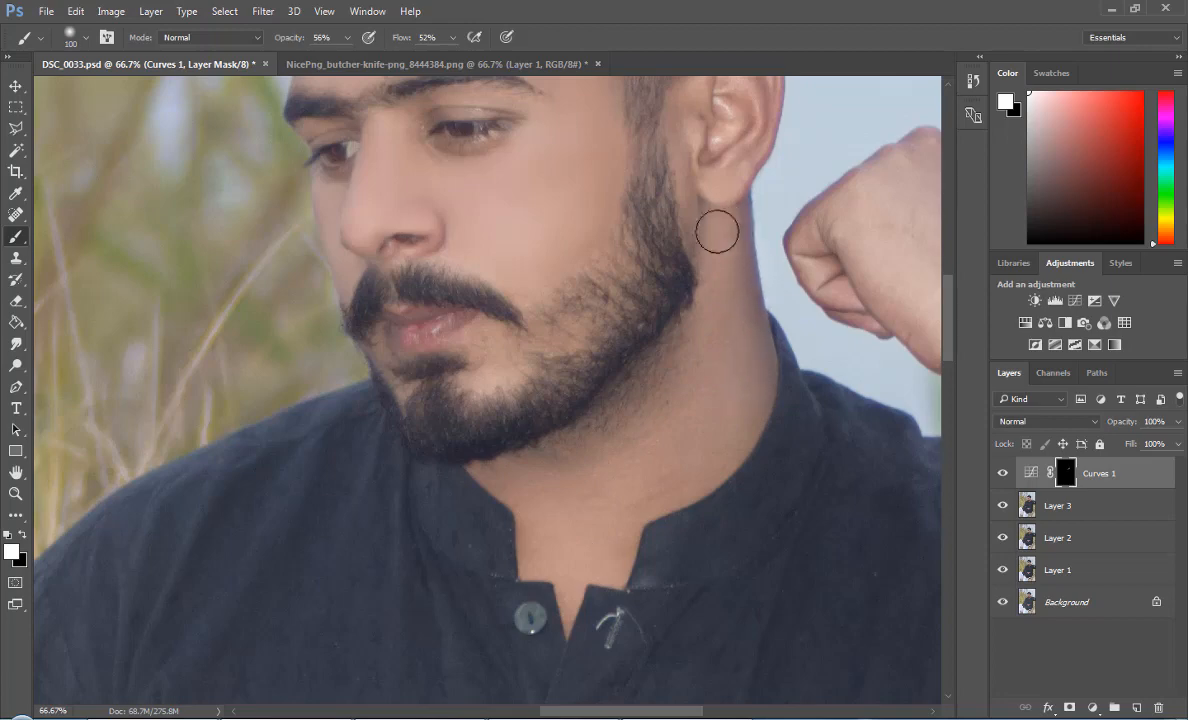
Paint white on the Curves mask with varying brush sizes below the ear and along the jawline to even out the neck
{"action": "key", "text": "bracketleft"}
{"action": "left_click_drag", "start_coordinate": [684, 134], "coordinate": [703, 291]}
{"action": "left_click_drag", "start_coordinate": [950, 334], "coordinate": [950, 300]}
{"action": "key", "text": "bracketleft"}
{"action": "key", "text": "bracketleft"}
{"action": "left_click", "coordinate": [676, 373]}
{"action": "key", "text": "bracketright"}
{"action": "key", "text": "bracketright"}
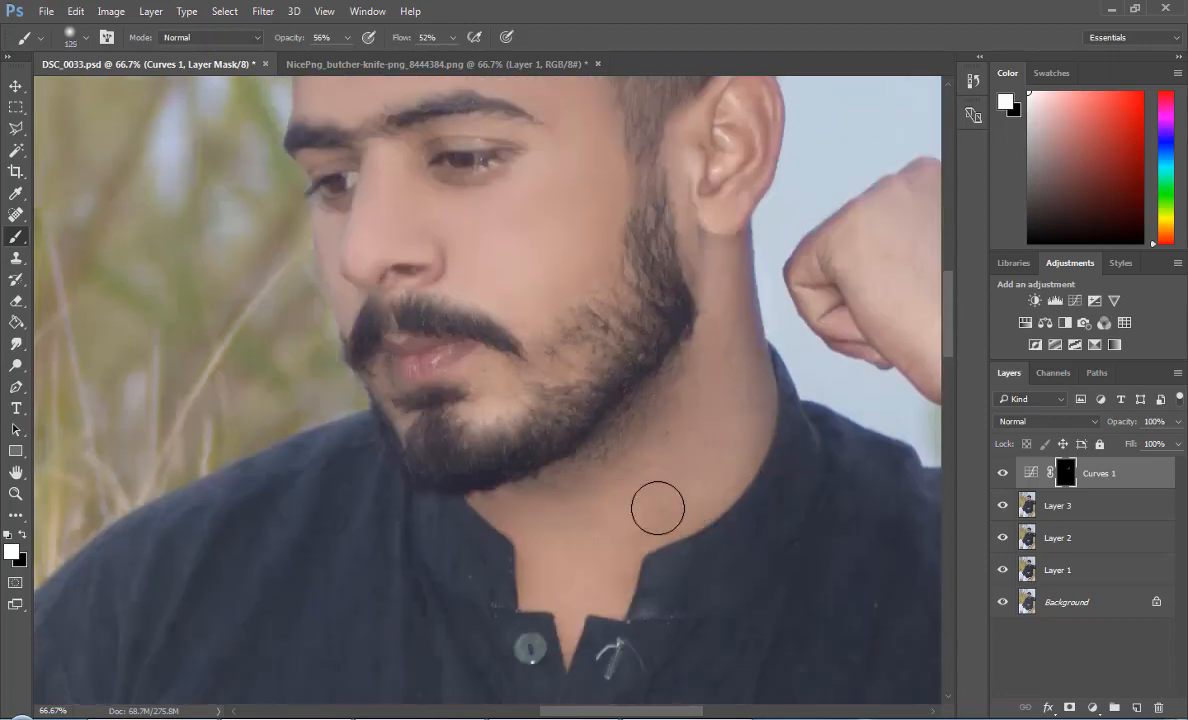
{"action": "key", "text": "bracketright"}
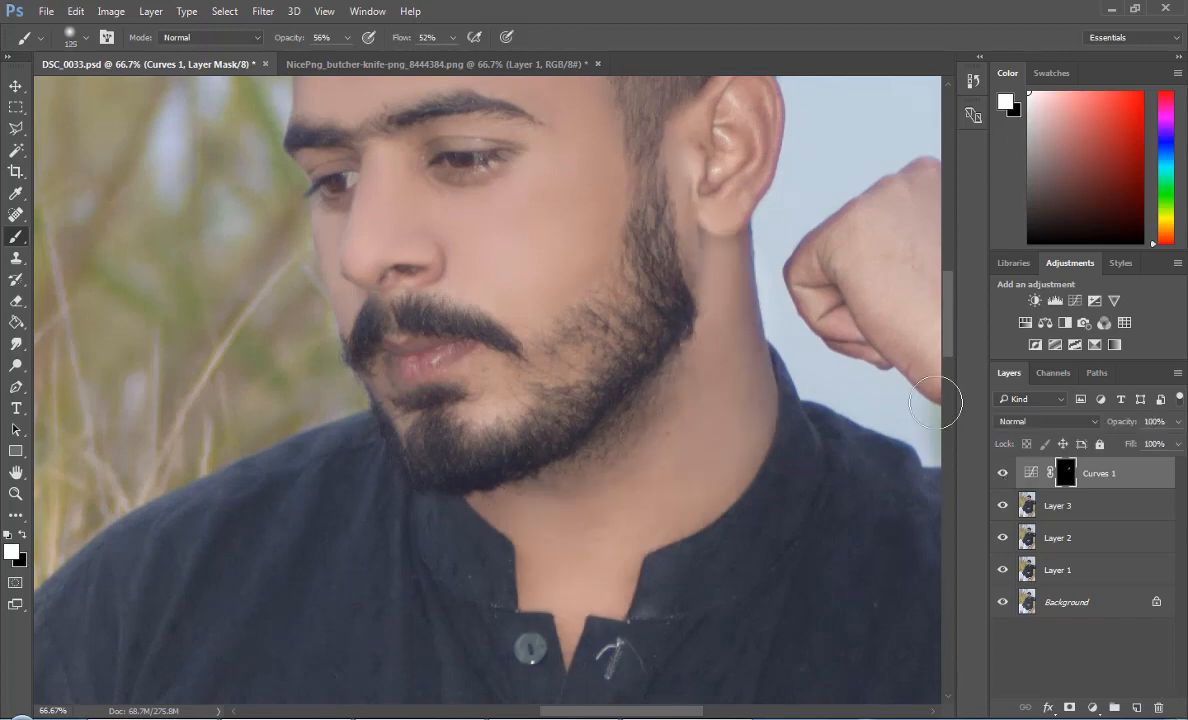
Stamp all visible layers into a new layer above the Curves adjustment
{"action": "key", "text": "ctrl+s"}
{"action": "key", "text": "ctrl+alt+shift+e"}
{"action": "key", "text": "ctrl+plus"}
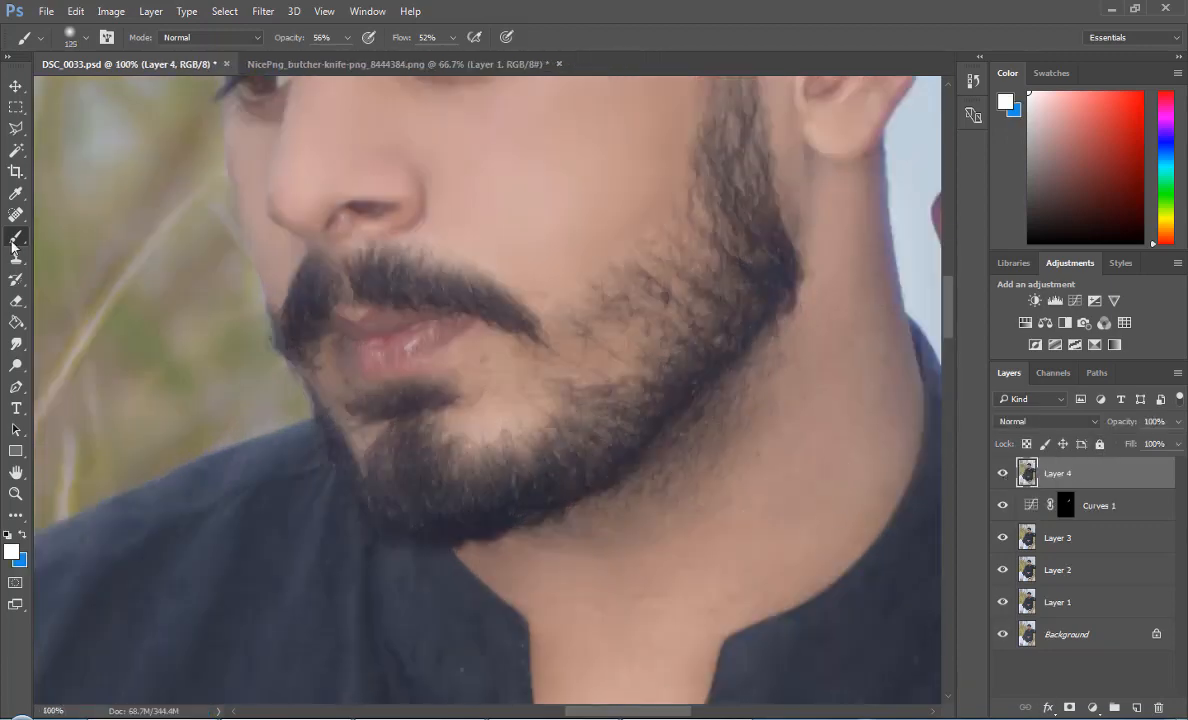
Blend the skin on the side of the neck below the jaw with the Mixer Brush at sizes 50 to 90
{"action": "right_click", "coordinate": [16, 236]}
{"action": "left_click", "coordinate": [80, 268]}
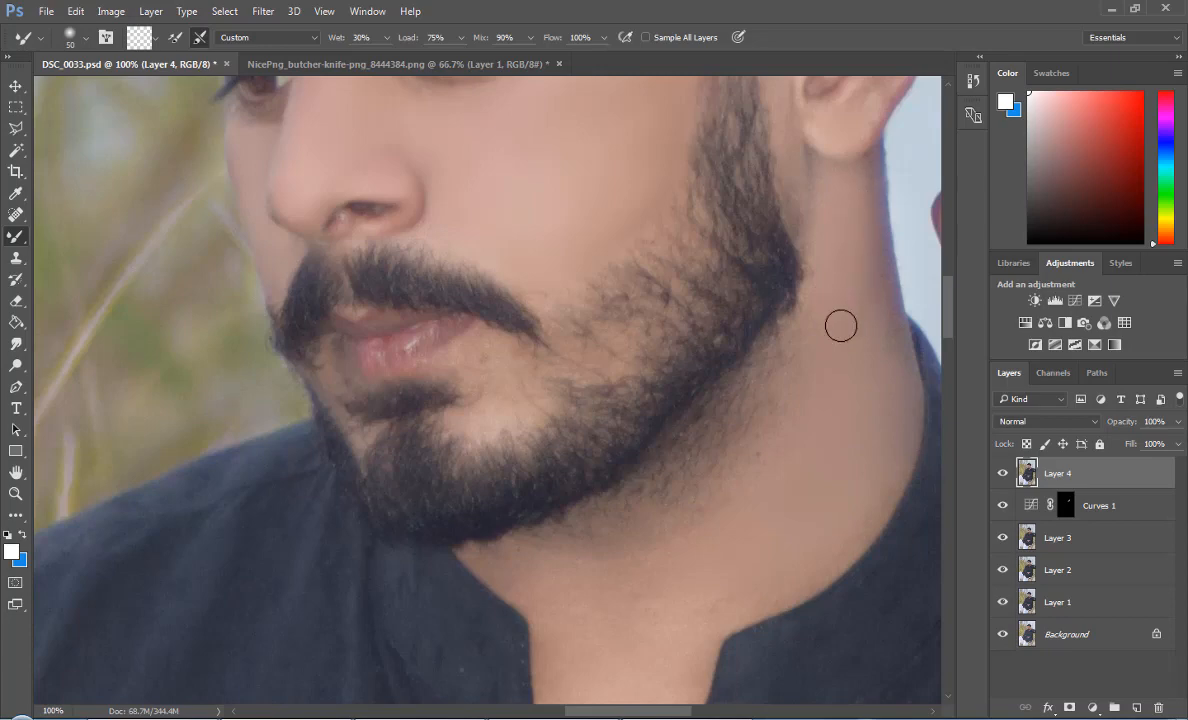
{"action": "key", "text": "bracketright"}
{"action": "key", "text": "bracketright"}
{"action": "key", "text": "bracketright"}
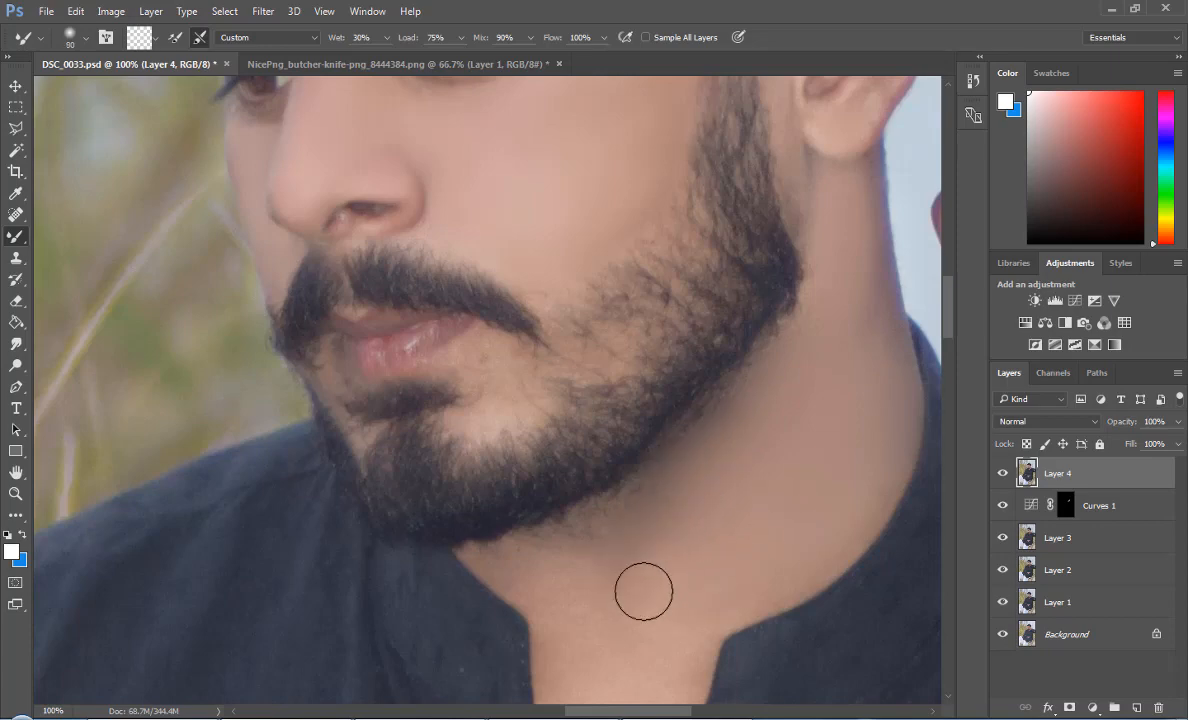
Smooth the throat from beneath the bearded chin down to the collar opening with the Mixer Brush at sizes 70 to 90
{"action": "key", "text": "bracketleft"}
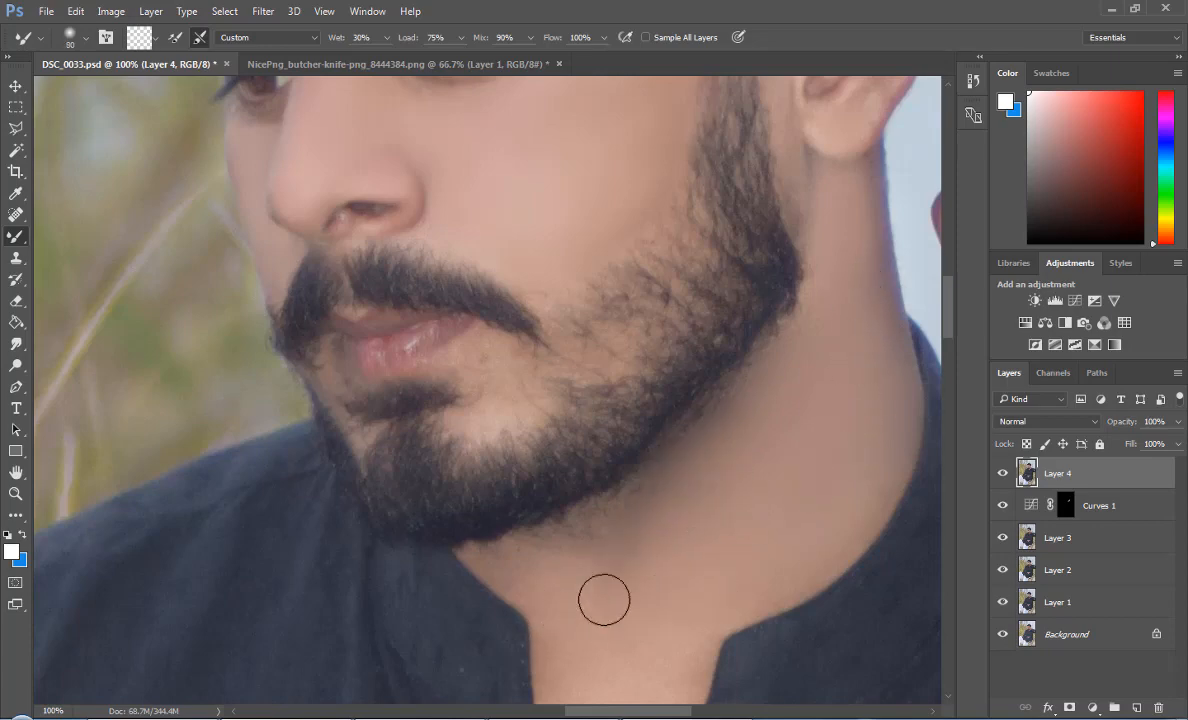
{"action": "key", "text": "bracketleft"}
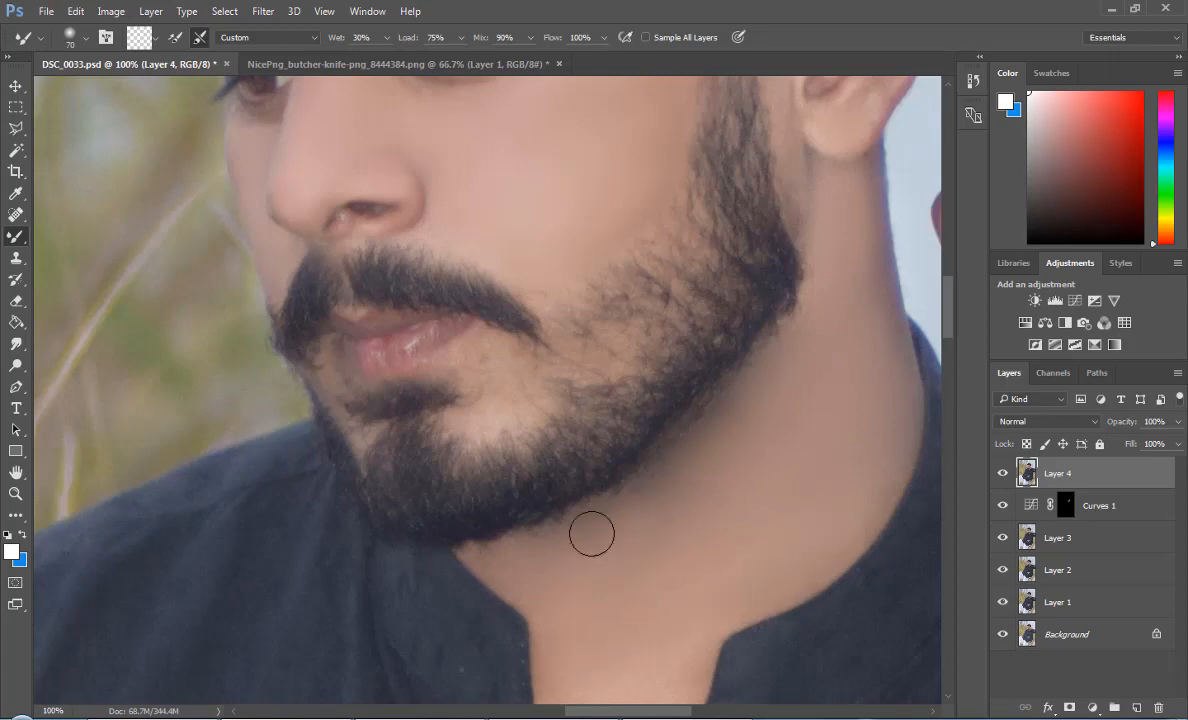
{"action": "key", "text": "bracketright"}
{"action": "scroll", "coordinate": [576, 640], "scroll_direction": "down", "scroll_amount": 5}
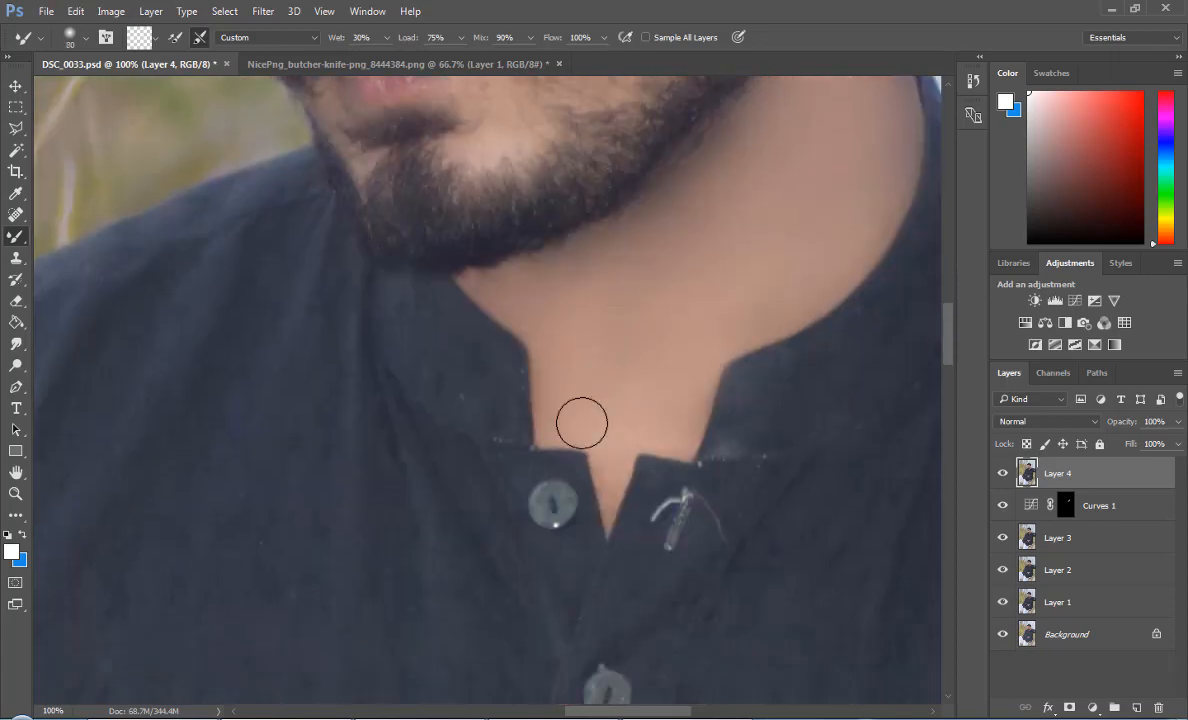
{"action": "key", "text": "bracketright"}
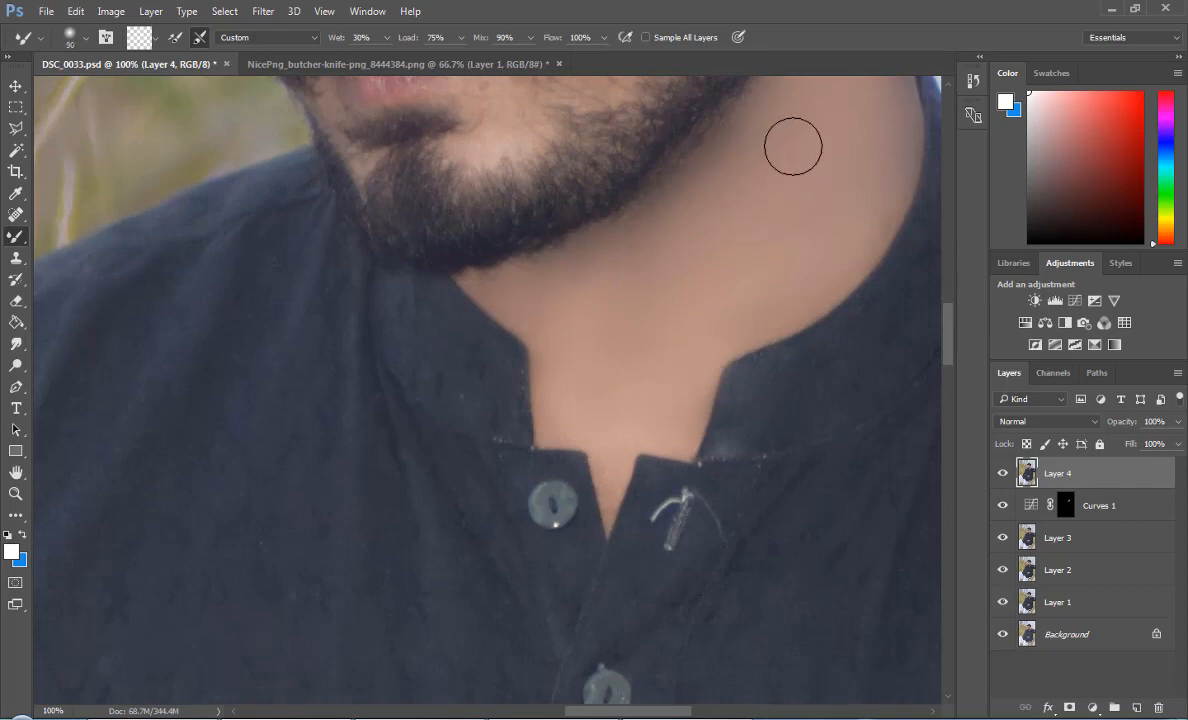
Blend the neck skin between the collar opening and the jawline with the Mixer Brush at sizes 50 to 70
{"action": "key", "text": "bracketleft"}
{"action": "key", "text": "bracketleft"}
{"action": "key", "text": "bracketleft"}
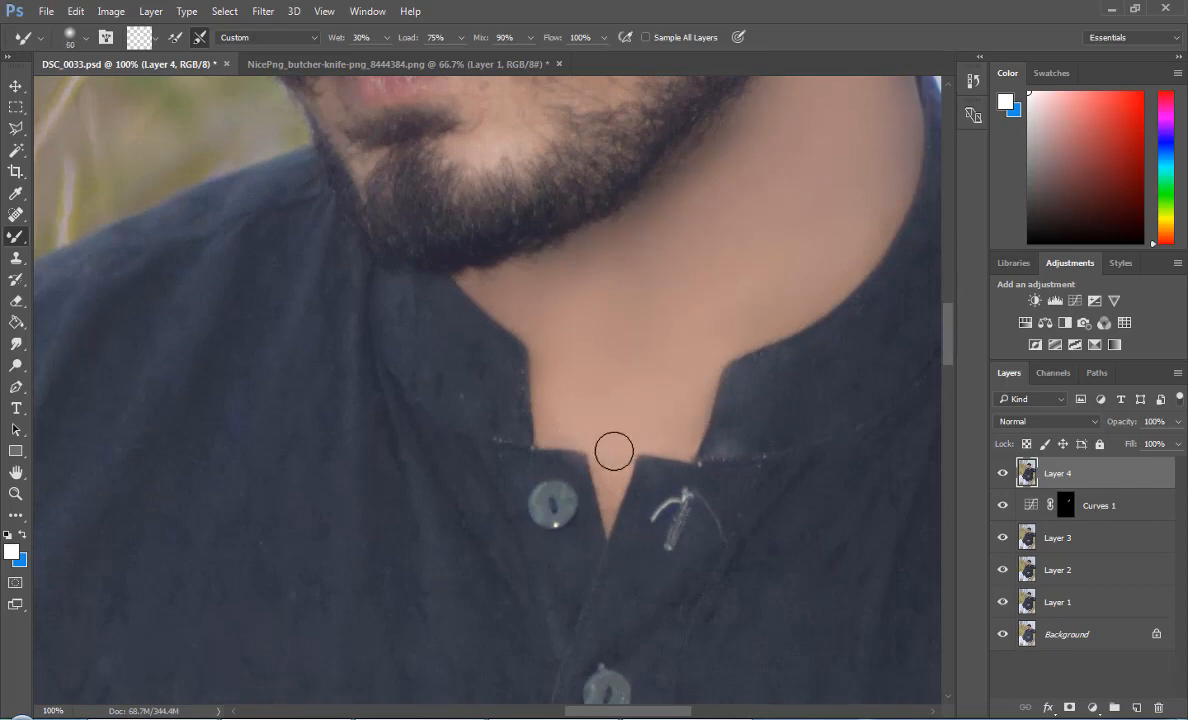
{"action": "scroll", "coordinate": [725, 396], "scroll_direction": "up", "scroll_amount": 3}
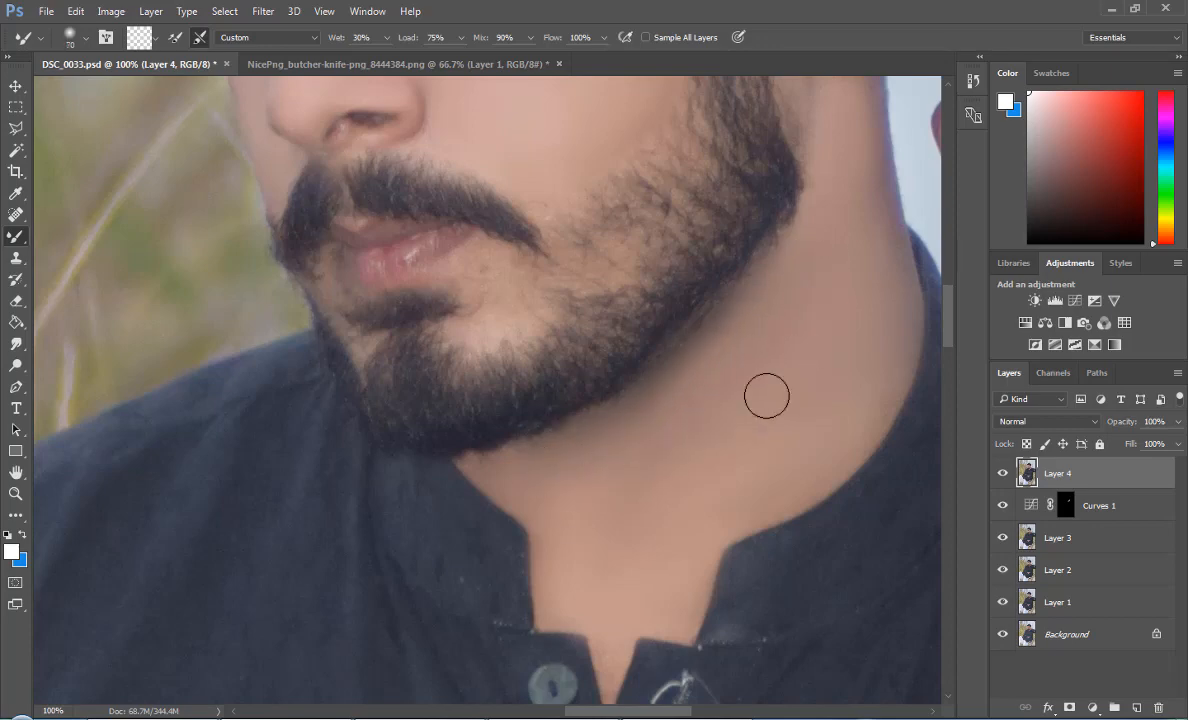
{"action": "key", "text": "bracketleft"}
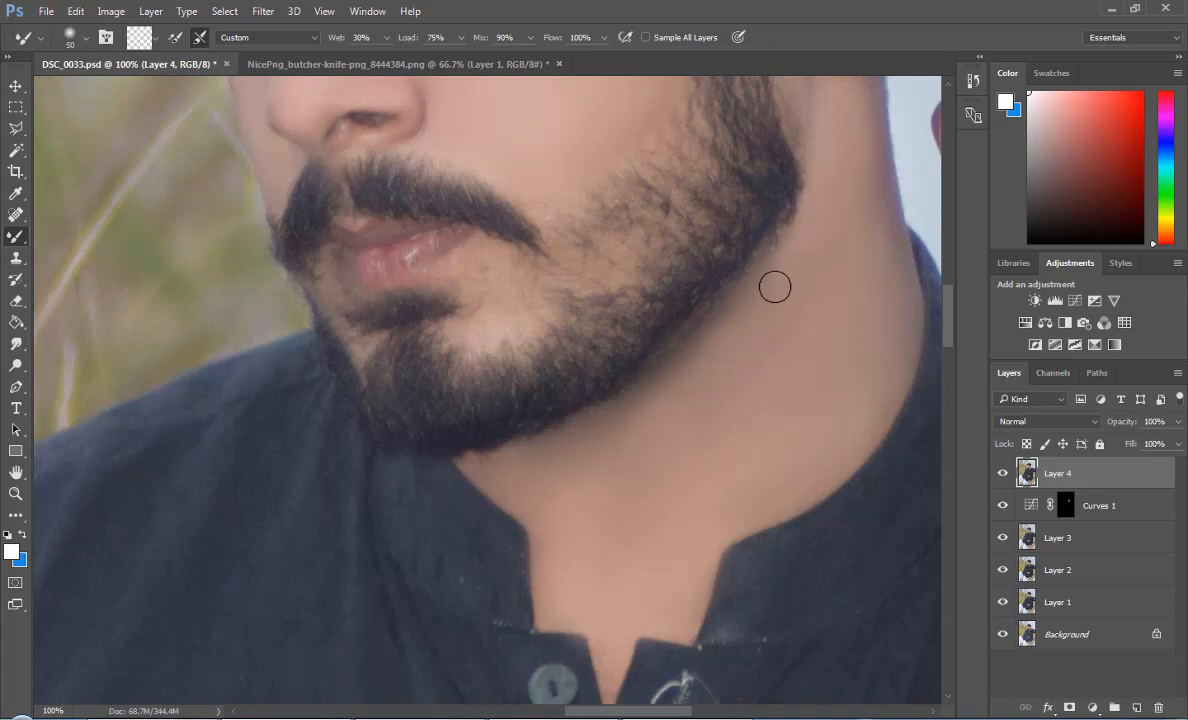
{"action": "key", "text": "bracketright"}
Compare the portrait before and after the neck smoothing by hiding and showing Layer 4
{"action": "key", "text": "ctrl+minus"}
{"action": "key", "text": "ctrl+minus"}
{"action": "key", "text": "ctrl+minus"}
{"action": "key", "text": "ctrl+minus"}
{"action": "left_click", "coordinate": [1002, 474]}
{"action": "left_click", "coordinate": [1002, 474]}
Smooth the remaining uneven skin on the throat and around the chin with the Mixer Brush at sizes 45 to 80
{"action": "key", "text": "ctrl+plus"}
{"action": "key", "text": "ctrl+plus"}
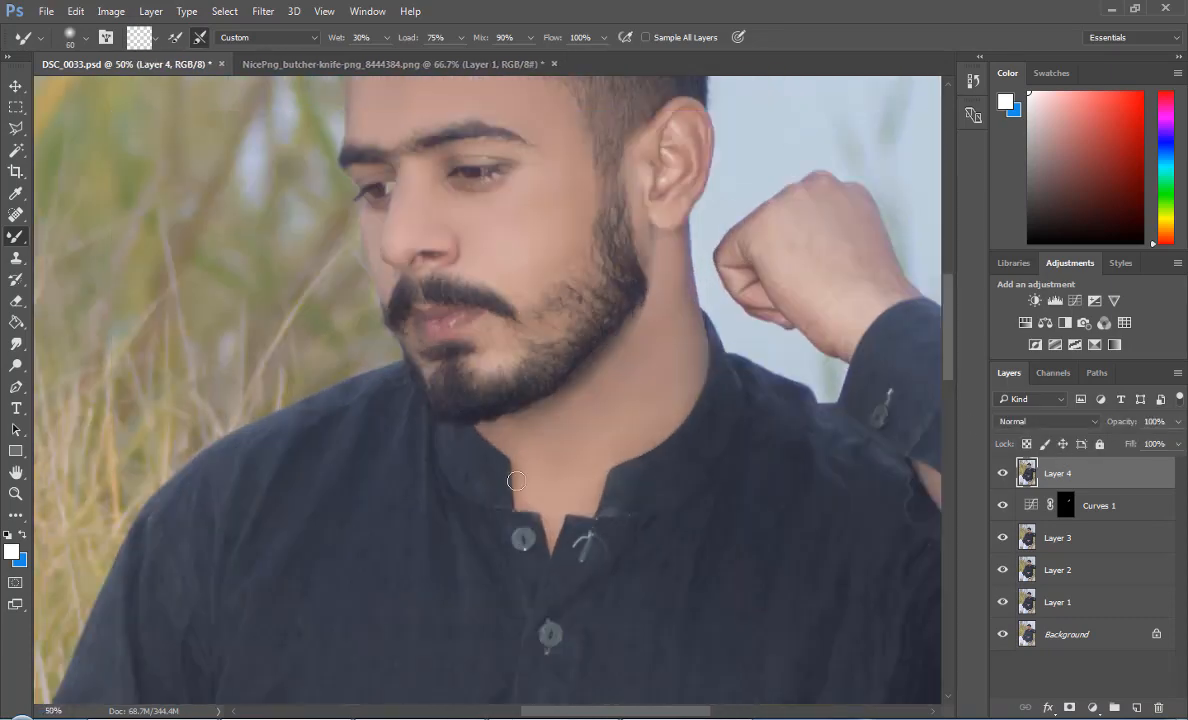
{"action": "key", "text": "ctrl+plus"}
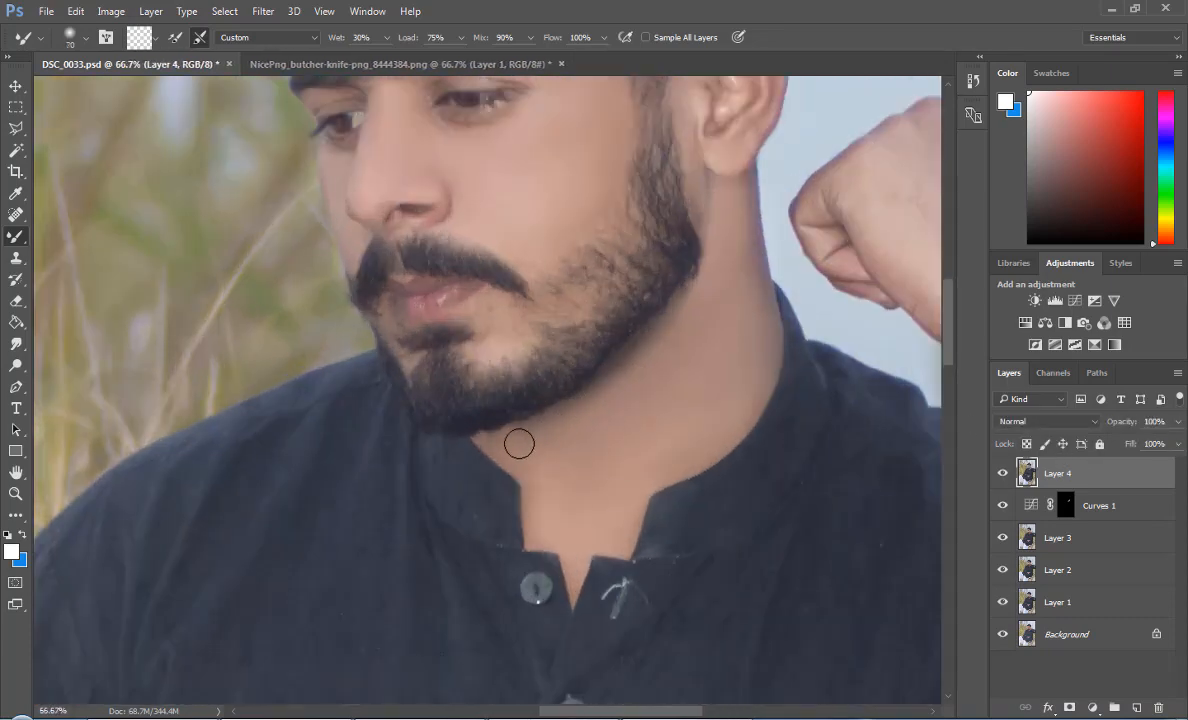
{"action": "key", "text": "ctrl+plus"}
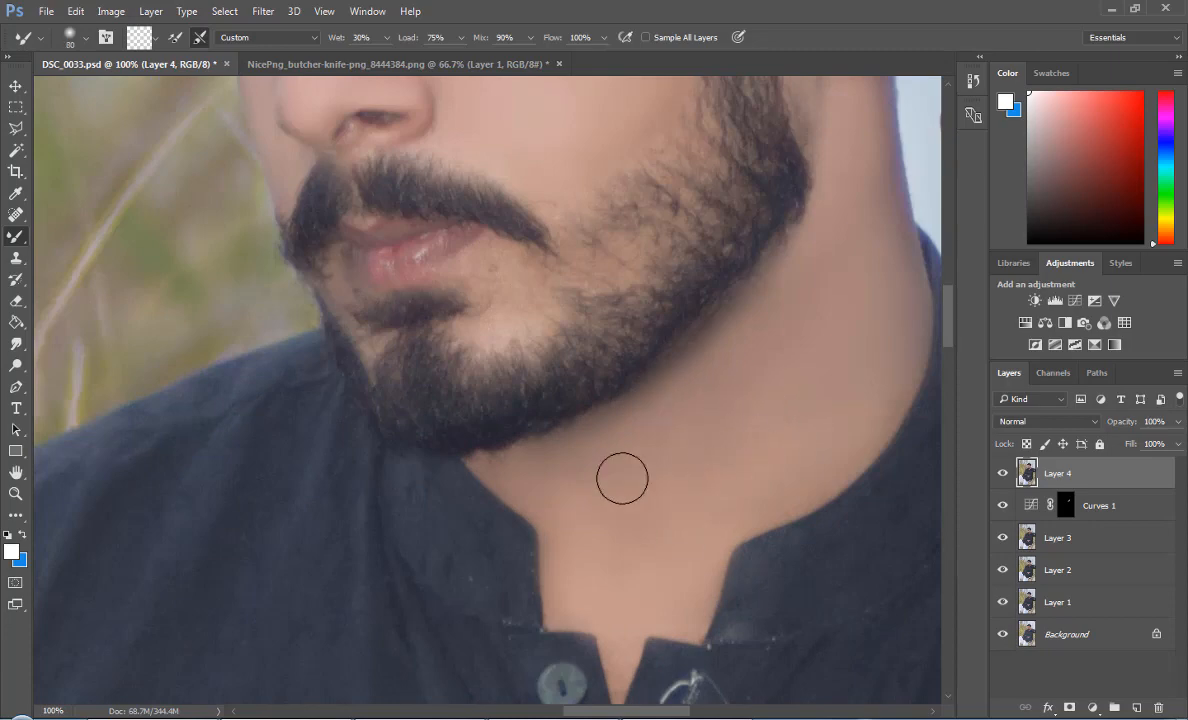
{"action": "key", "text": "bracketleft"}
{"action": "key", "text": "bracketleft"}
{"action": "scroll", "coordinate": [891, 371], "scroll_direction": "up", "scroll_amount": 3}
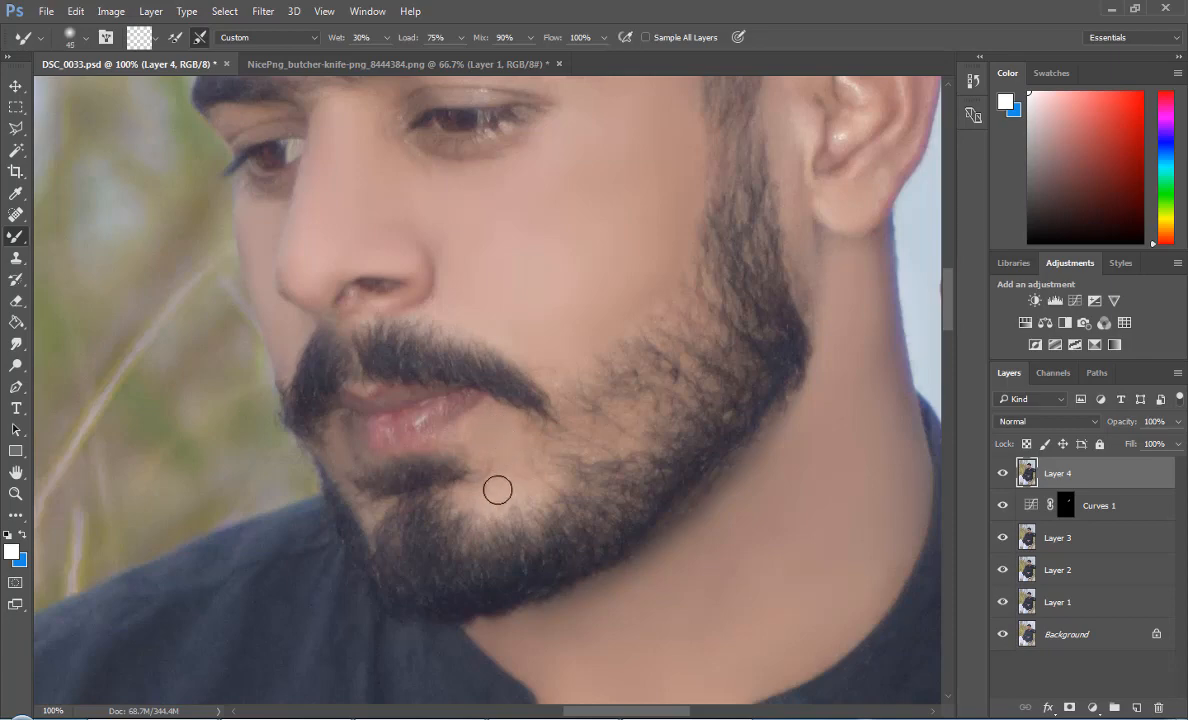
{"action": "scroll", "coordinate": [912, 356], "scroll_direction": "up", "scroll_amount": 4}
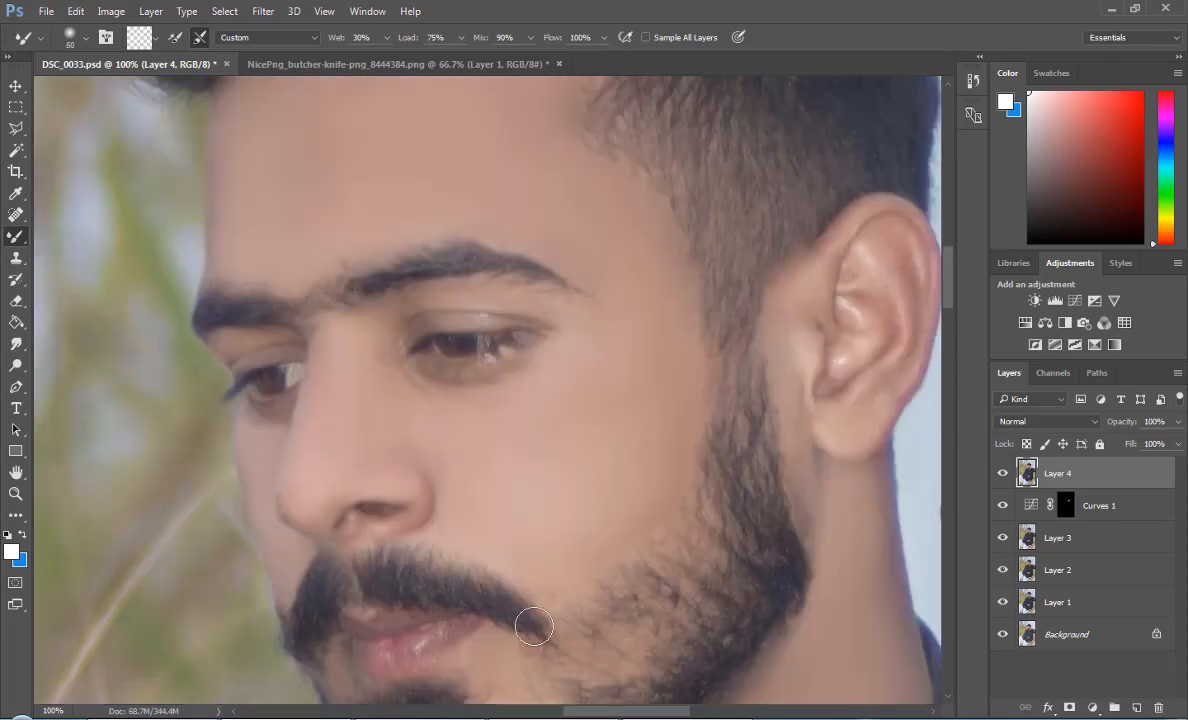
{"action": "key", "text": "bracketright"}
Save the document and stamp all visible layers into a new layer above Layer 4
{"action": "key", "text": "ctrl+minus"}
{"action": "key", "text": "ctrl+minus"}
{"action": "key", "text": "ctrl+minus"}
{"action": "key", "text": "ctrl+minus"}
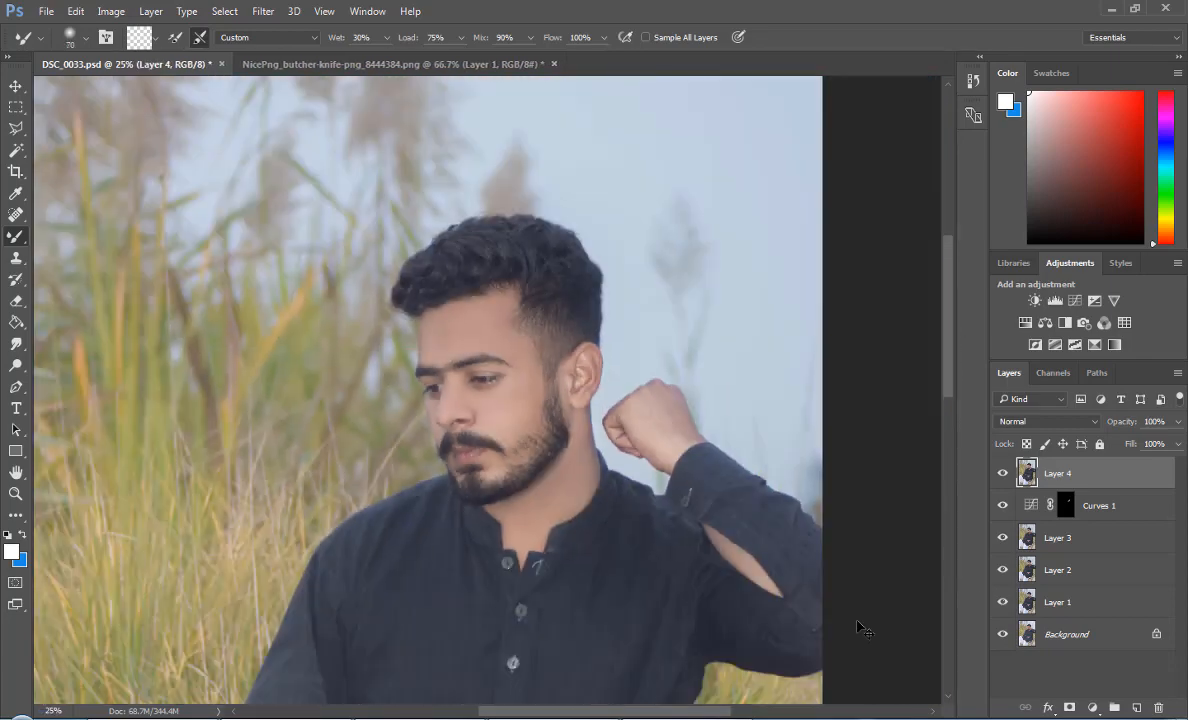
{"action": "key", "text": "ctrl+s"}
{"action": "key", "text": "ctrl+shift+alt+e"}
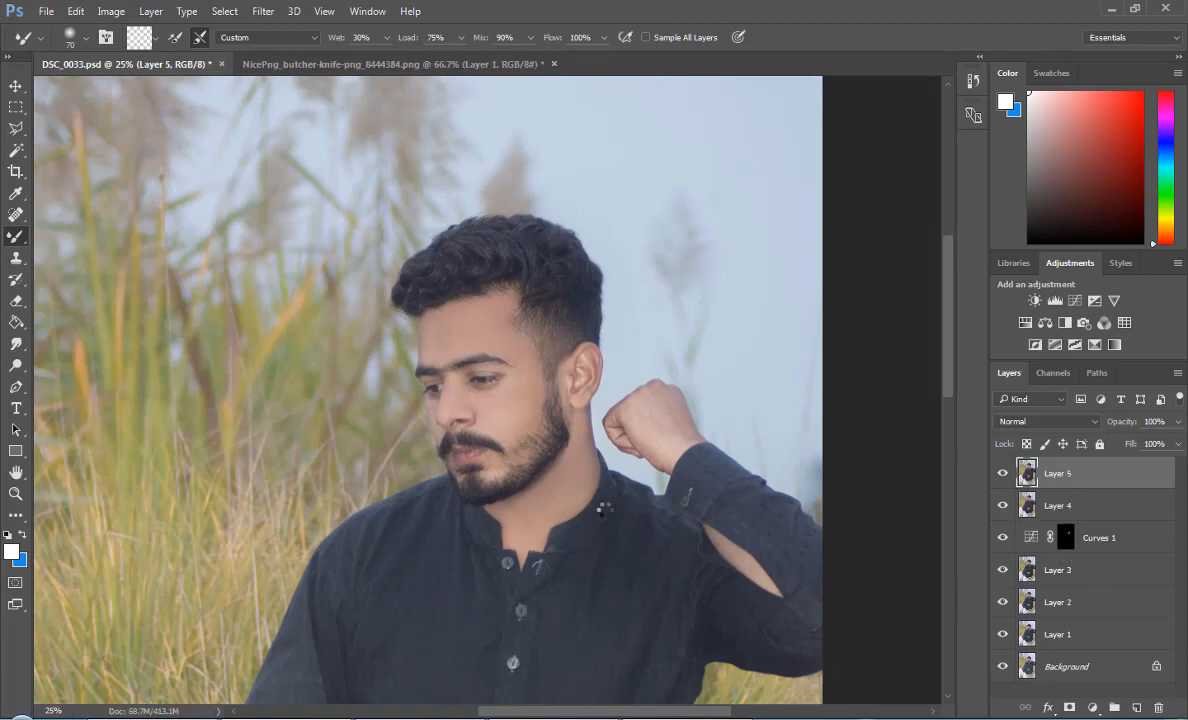
Open the Camera Raw filter on the stamped layer and set the Greens saturation to +100
{"action": "key", "text": "ctrl+shift+a"}
{"action": "left_click", "coordinate": [949, 180]}
{"action": "left_click", "coordinate": [954, 249]}
{"action": "left_click_drag", "start_coordinate": [999, 391], "coordinate": [1109, 399]}
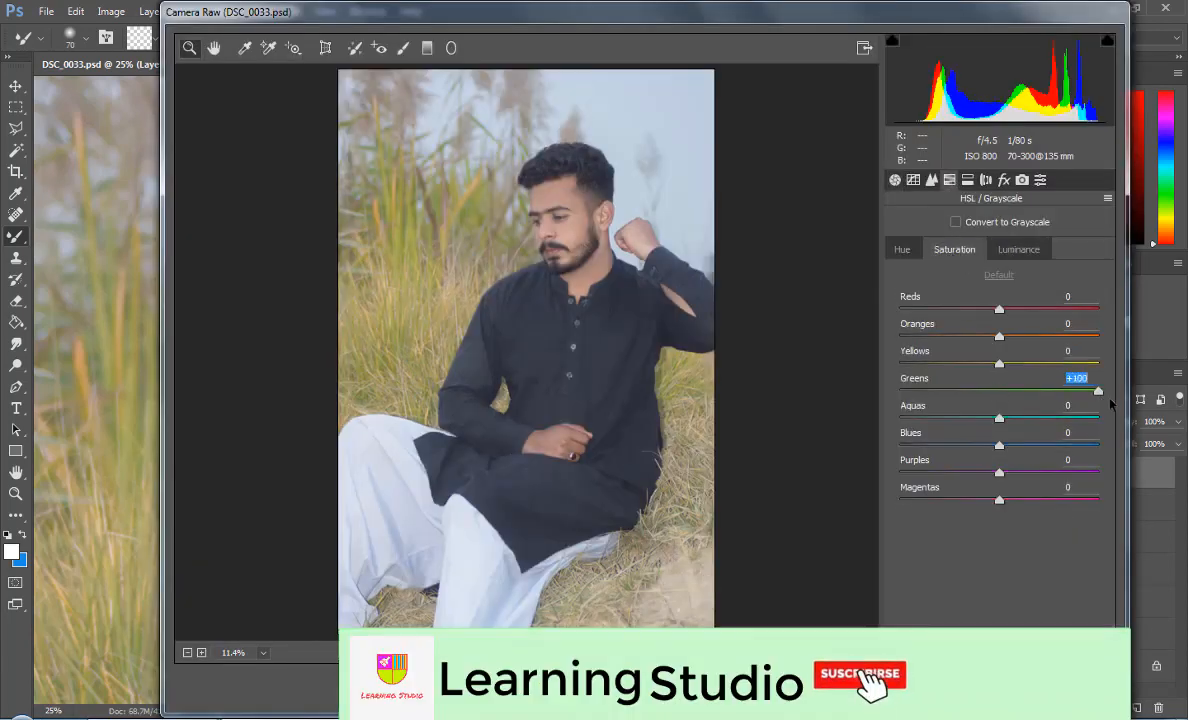
Set the Yellows hue to -65 and the Oranges saturation to +19 in the HSL adjustments
{"action": "left_click", "coordinate": [902, 249]}
{"action": "left_click_drag", "start_coordinate": [999, 363], "coordinate": [934, 366]}
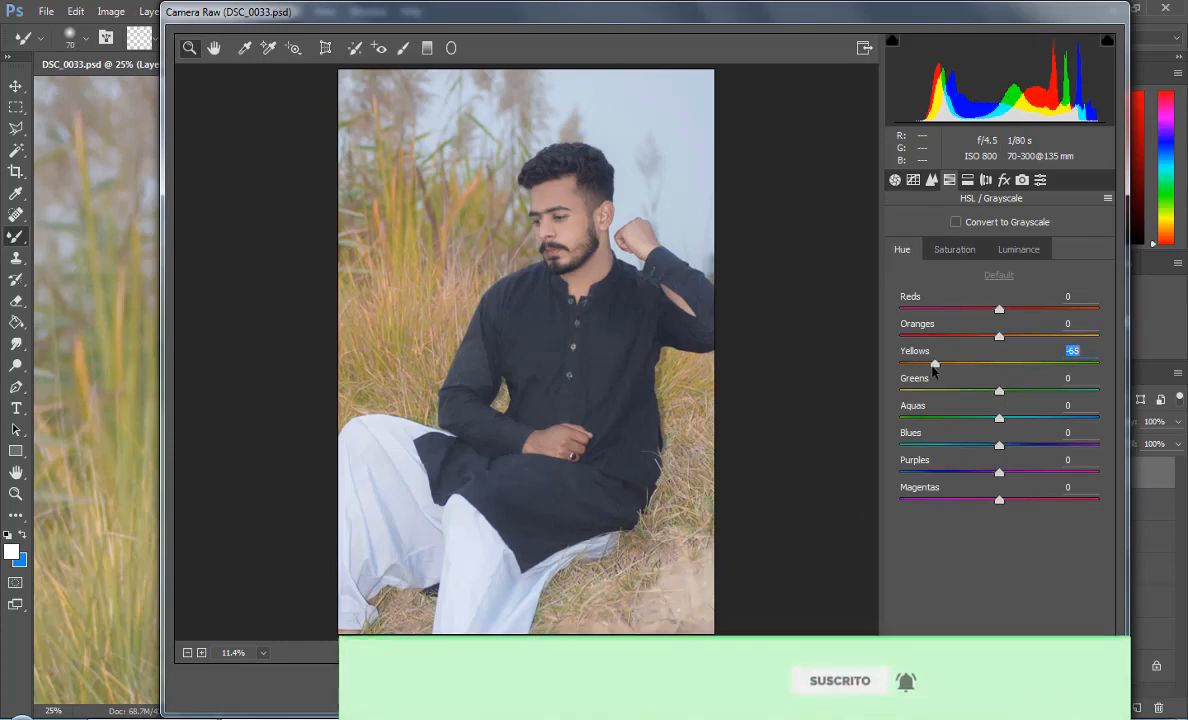
{"action": "left_click", "coordinate": [954, 249]}
{"action": "left_click_drag", "start_coordinate": [999, 336], "coordinate": [1042, 338]}
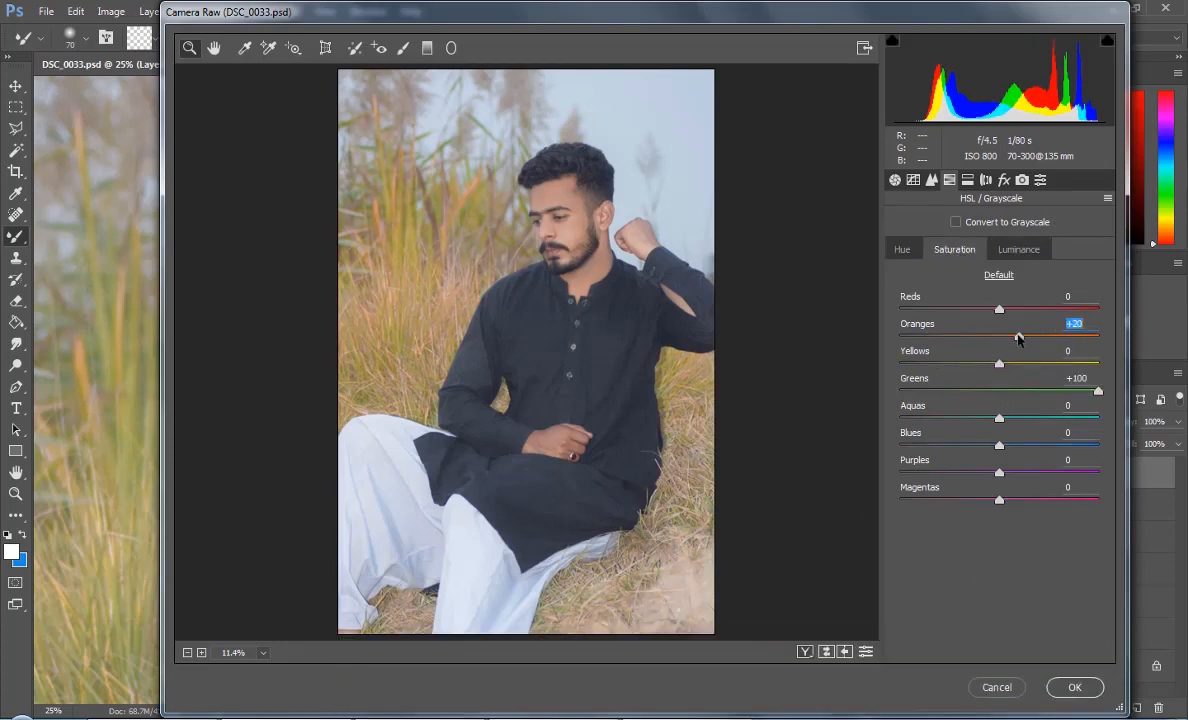
Raise the Whites, set the Blues saturation to +71 and apply the Camera Raw filter
{"action": "left_click", "coordinate": [612, 230]}
{"action": "left_click", "coordinate": [612, 230]}
{"action": "key", "text": "ctrl+minus"}
{"action": "left_click", "coordinate": [895, 180]}
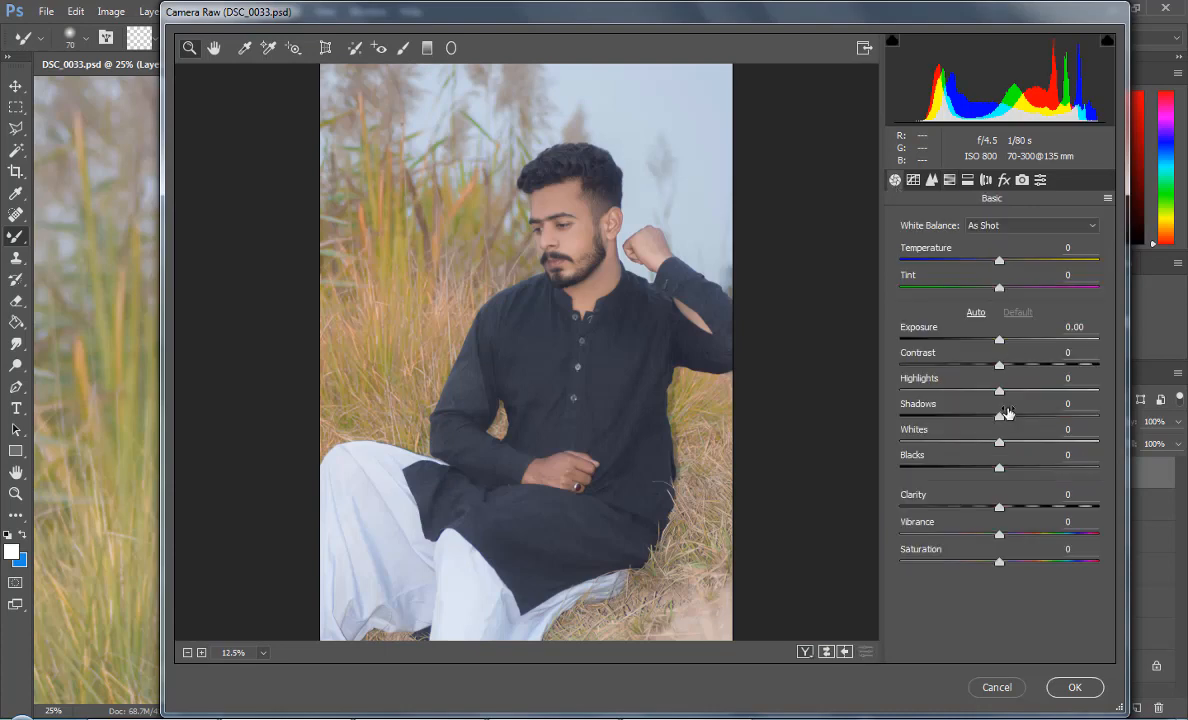
{"action": "left_click_drag", "start_coordinate": [999, 441], "coordinate": [1038, 441]}
{"action": "left_click", "coordinate": [968, 181]}
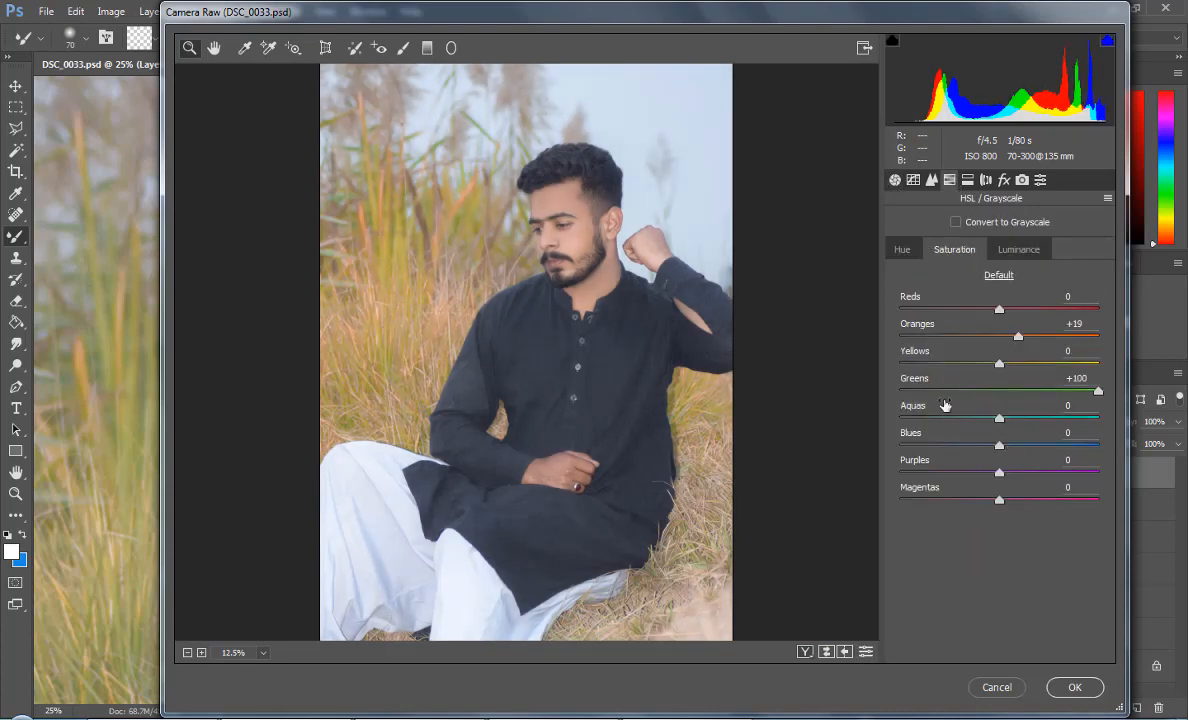
{"action": "left_click_drag", "start_coordinate": [999, 446], "coordinate": [1071, 446]}
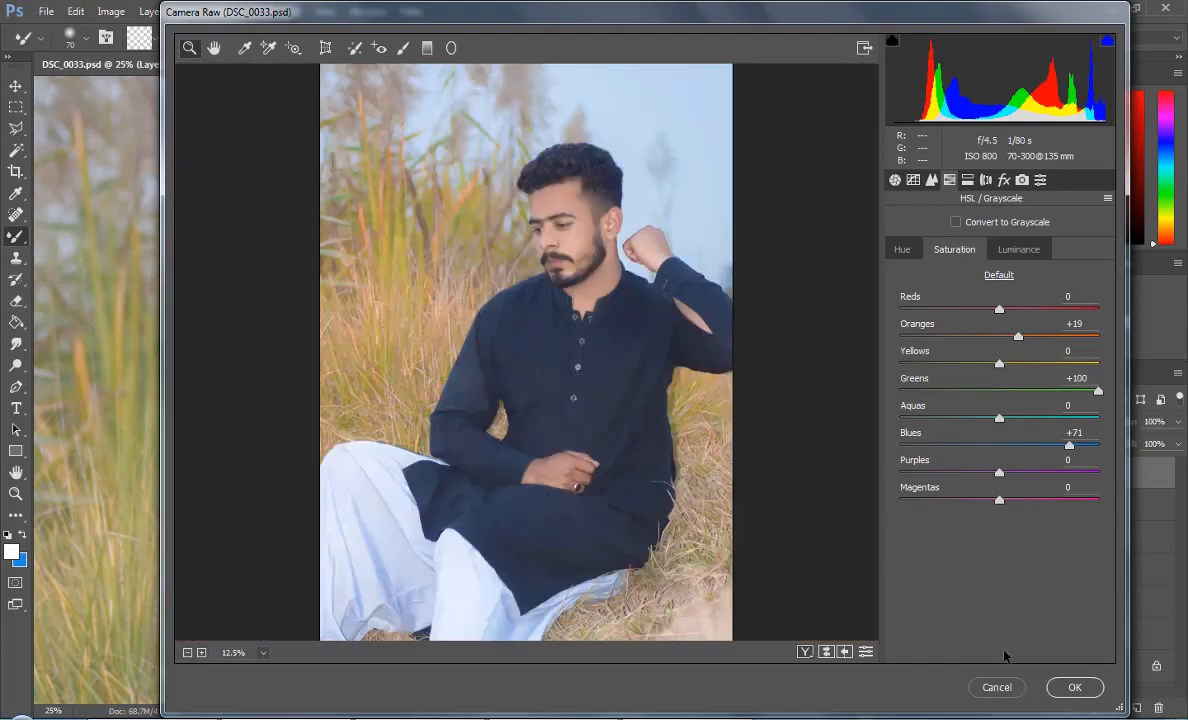
{"action": "left_click", "coordinate": [1074, 687]}
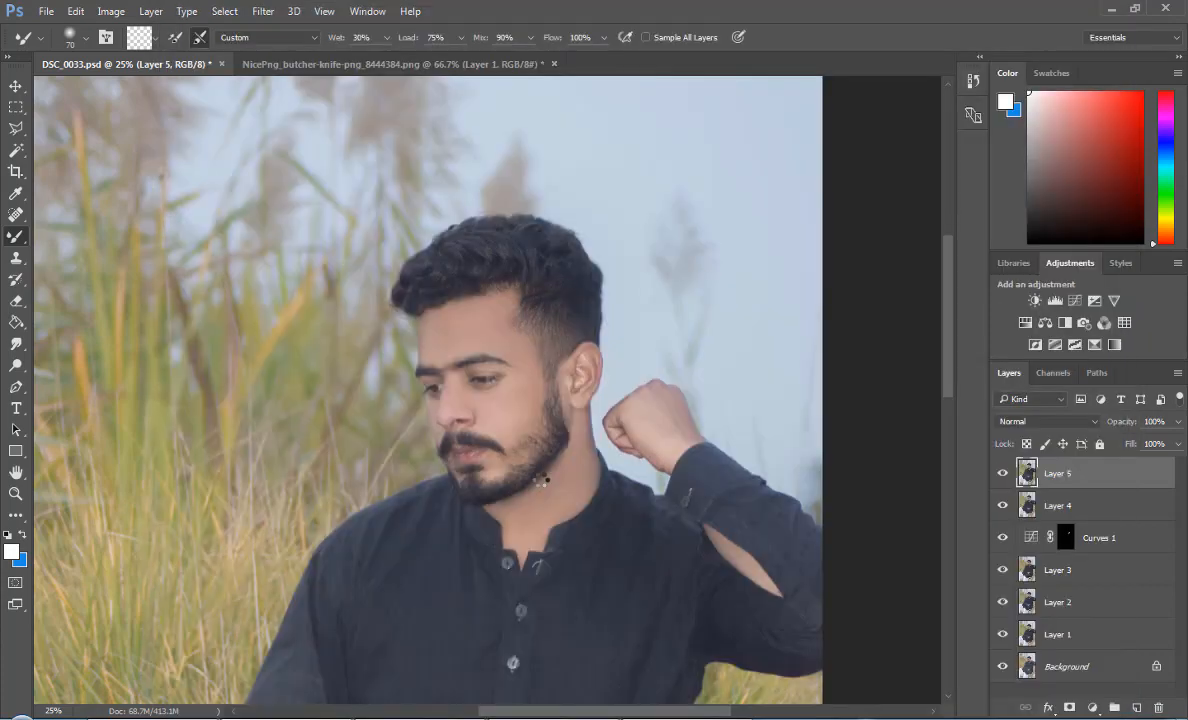
Check the colour-graded portrait at different magnifications and save the document
{"action": "key", "text": "ctrl+minus"}
{"action": "key", "text": "ctrl+minus"}
{"action": "key", "text": "ctrl+plus"}
{"action": "key", "text": "ctrl+plus"}
{"action": "left_click_drag", "start_coordinate": [948, 391], "coordinate": [949, 328]}
{"action": "left_click_drag", "start_coordinate": [646, 712], "coordinate": [672, 712]}
{"action": "key", "text": "ctrl+plus"}
{"action": "key", "text": "ctrl+s"}
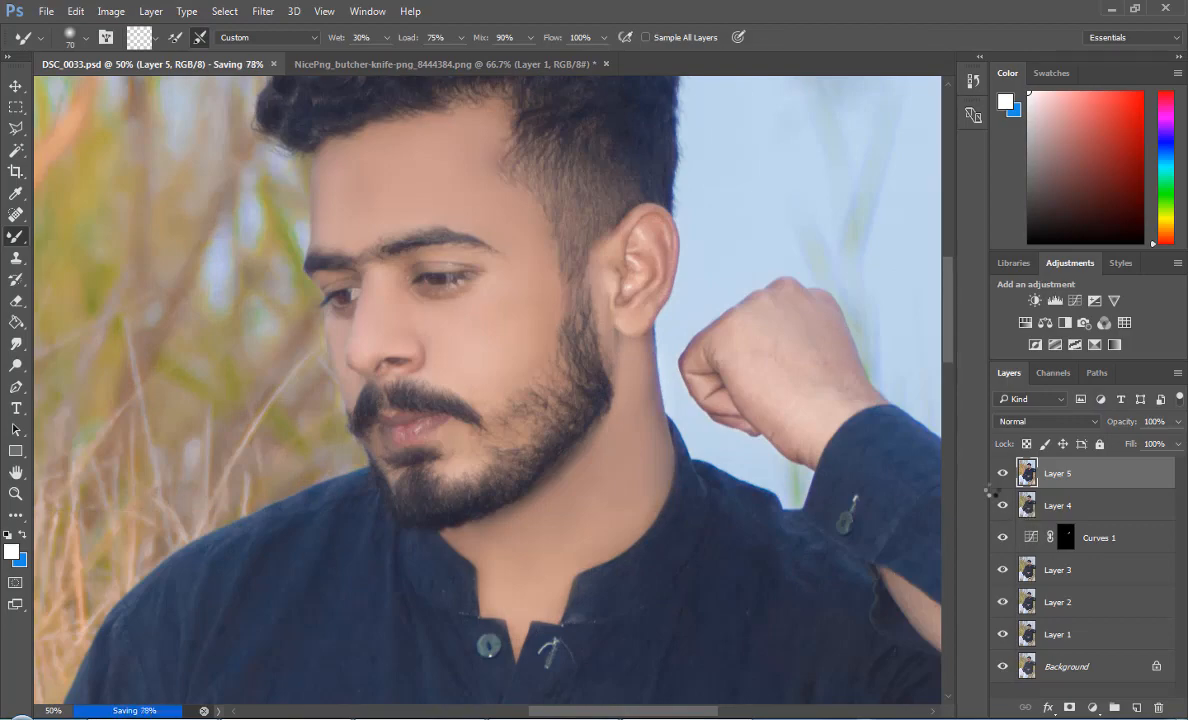
{"action": "key", "text": "ctrl+shift+a"}
{"action": "left_click", "coordinate": [995, 687]}
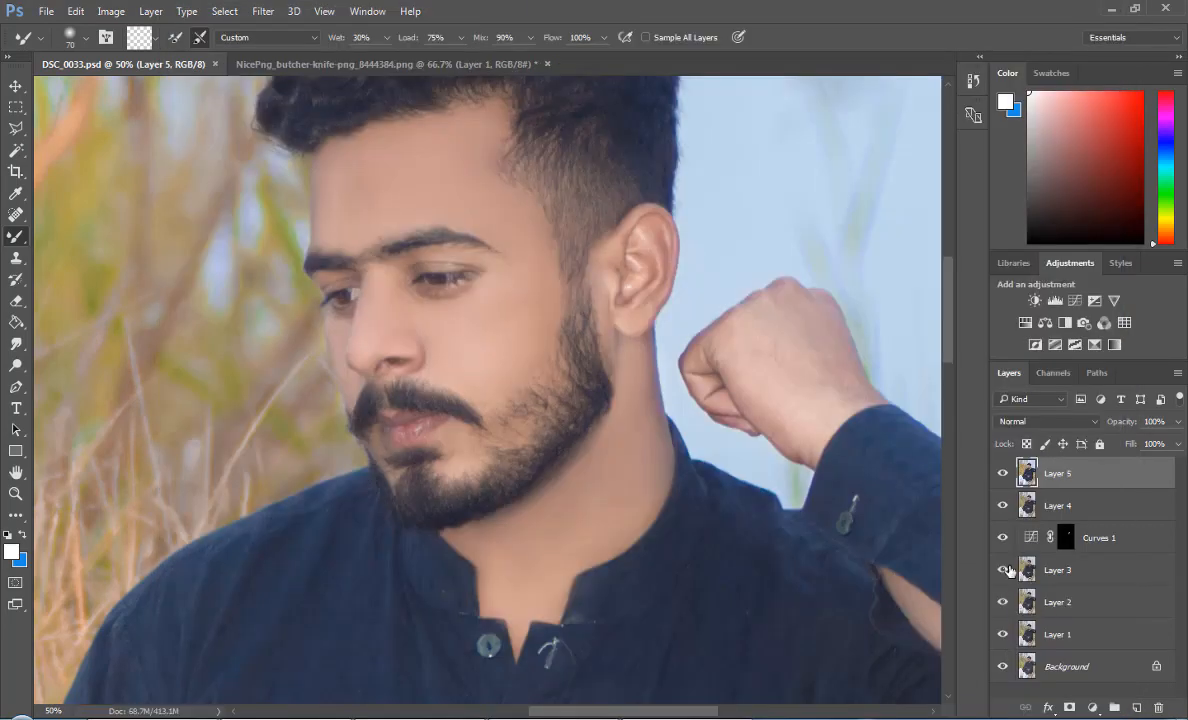
Duplicate Layer 5 twice and apply a Surface Blur with radius 5 and threshold 18 to the masked top copy
{"action": "key", "text": "ctrl+j"}
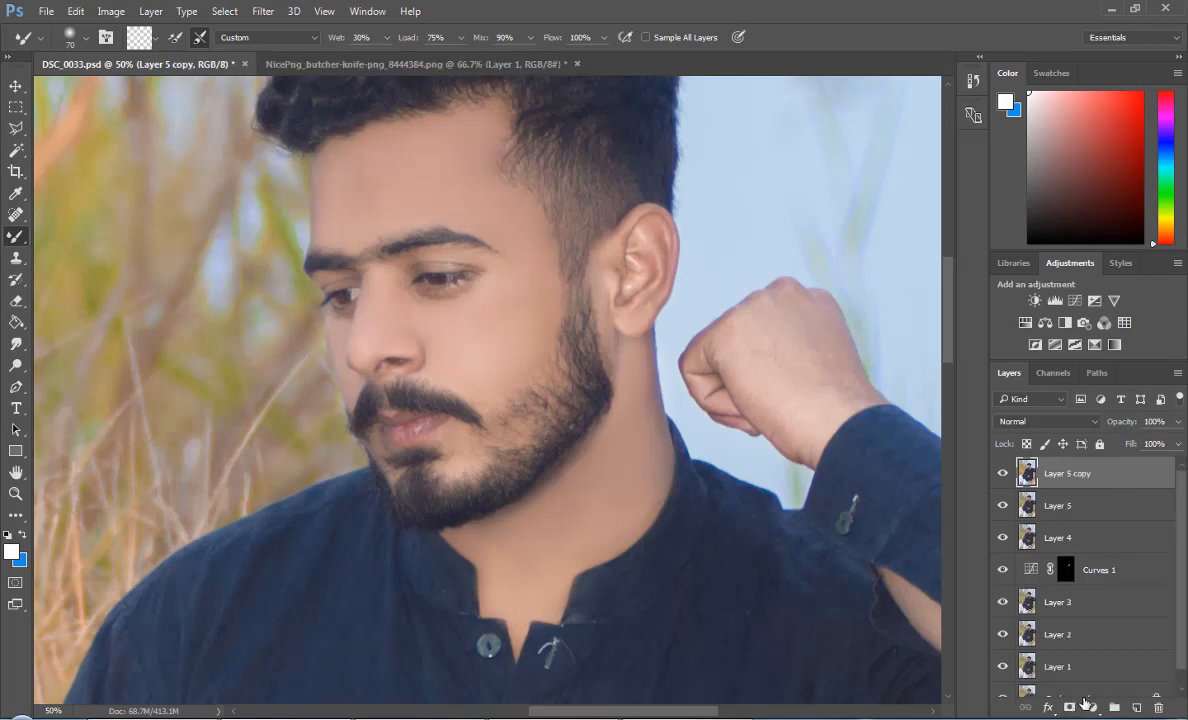
{"action": "key", "text": "ctrl+j"}
{"action": "left_click", "coordinate": [263, 11]}
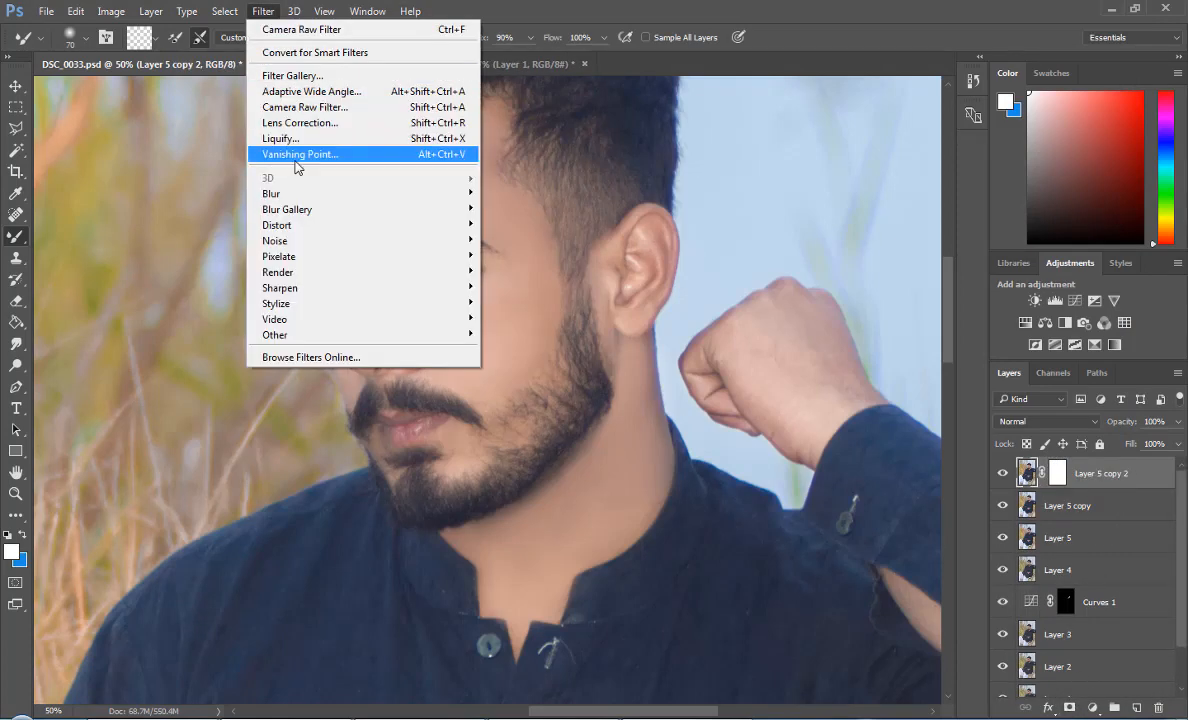
{"action": "mouse_move", "coordinate": [300, 193]}
{"action": "left_click", "coordinate": [517, 350]}
{"action": "left_click_drag", "start_coordinate": [573, 144], "coordinate": [311, 168]}
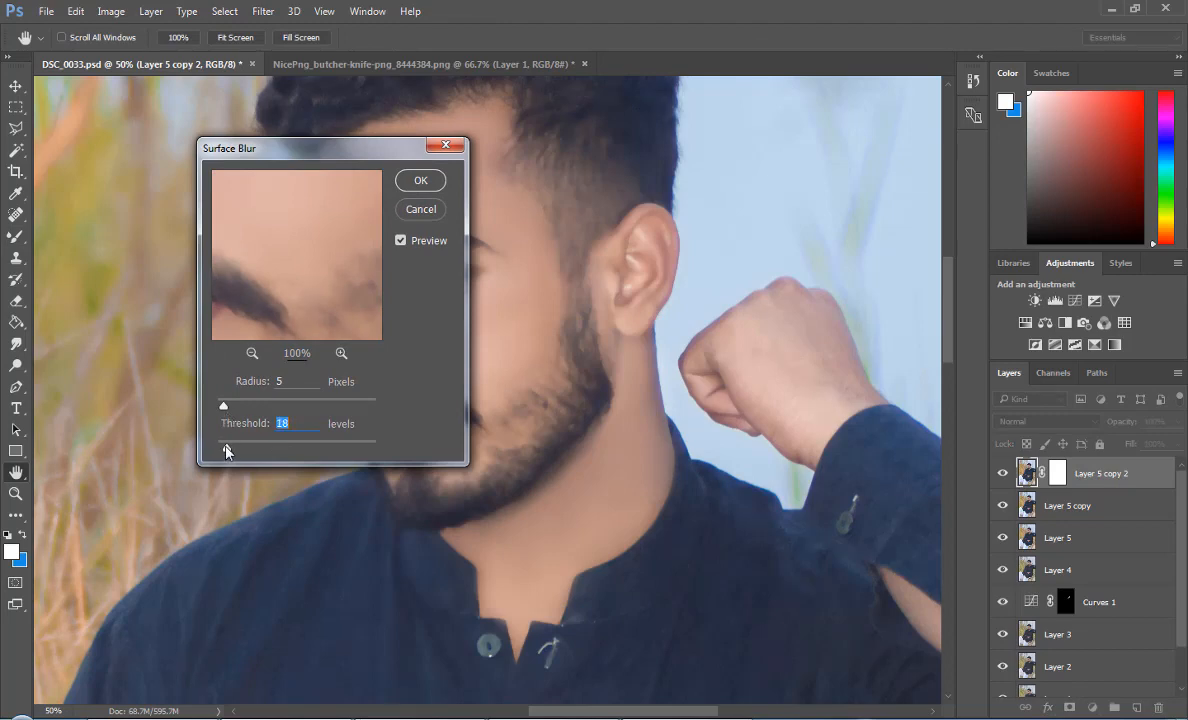
{"action": "left_click", "coordinate": [421, 181]}
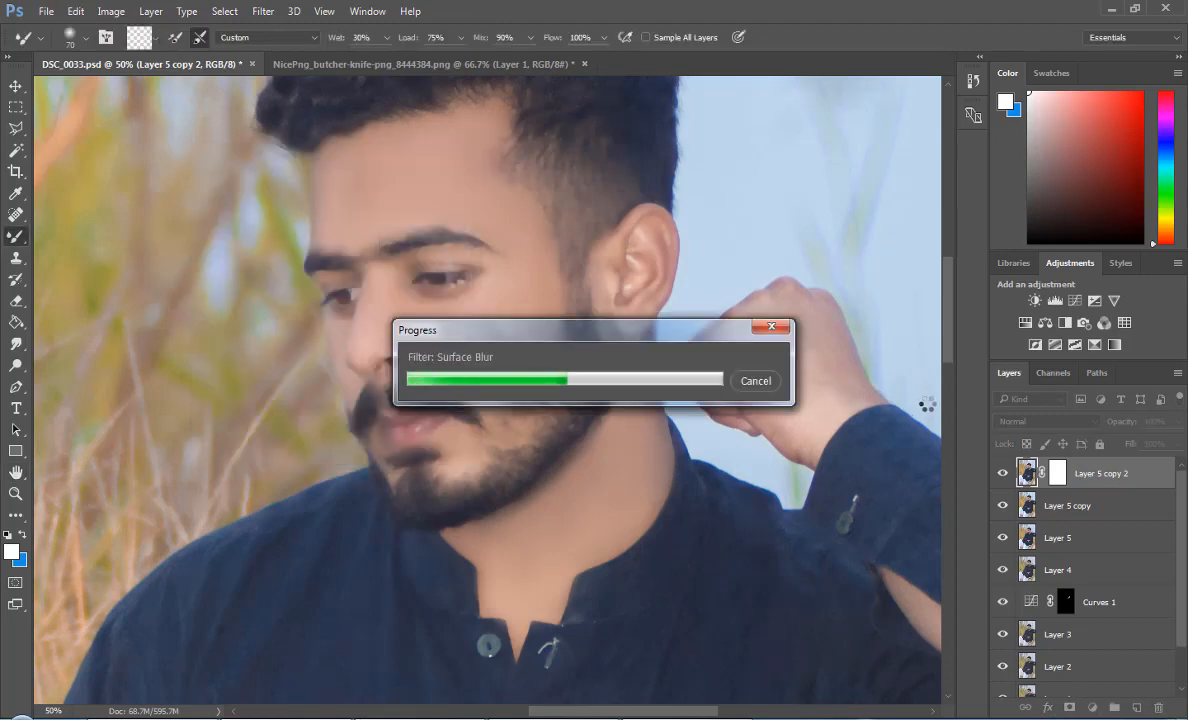
Turn the blurred layer's mask black and switch from the Mixer Brush to the regular Brush tool
{"action": "left_click", "coordinate": [1056, 476]}
{"action": "right_click", "coordinate": [19, 239]}
{"action": "left_click", "coordinate": [70, 236]}
{"action": "key", "text": "ctrl+plus"}
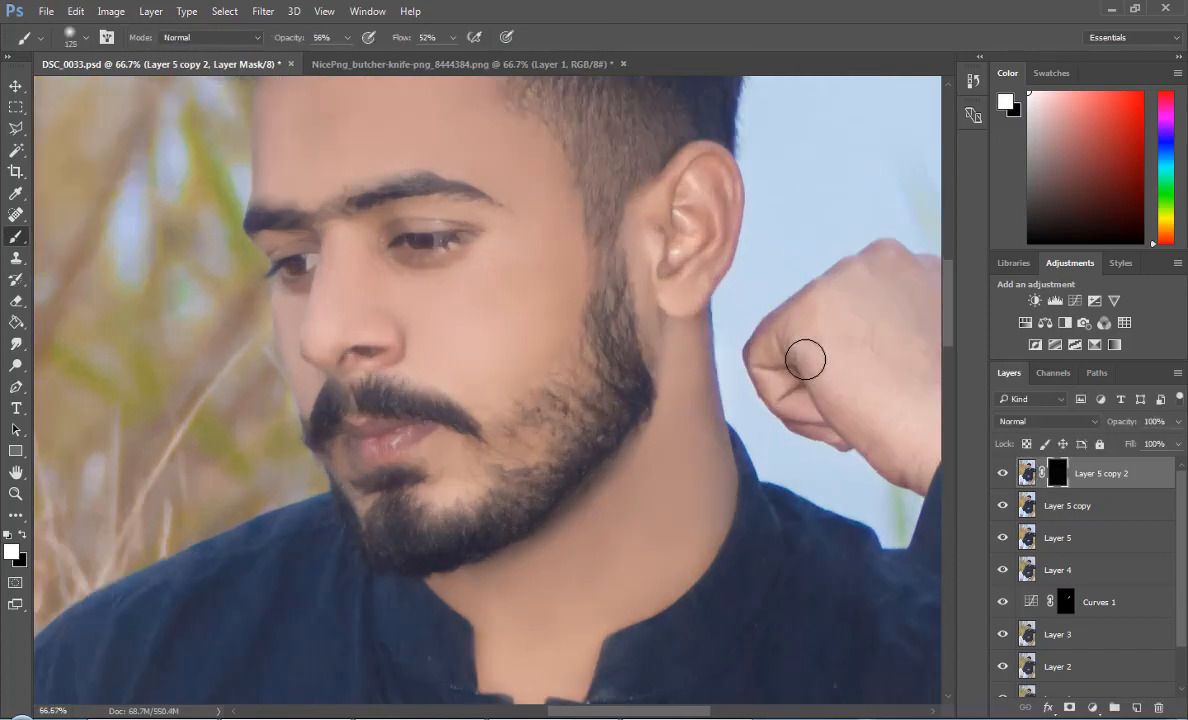
Paint white on the mask over the raised fist with the Brush at 100% opacity and 100% flow
{"action": "left_click_drag", "start_coordinate": [689, 711], "coordinate": [722, 711]}
{"action": "key", "text": "bracketleft"}
{"action": "key", "text": "bracketleft"}
{"action": "key", "text": "bracketleft"}
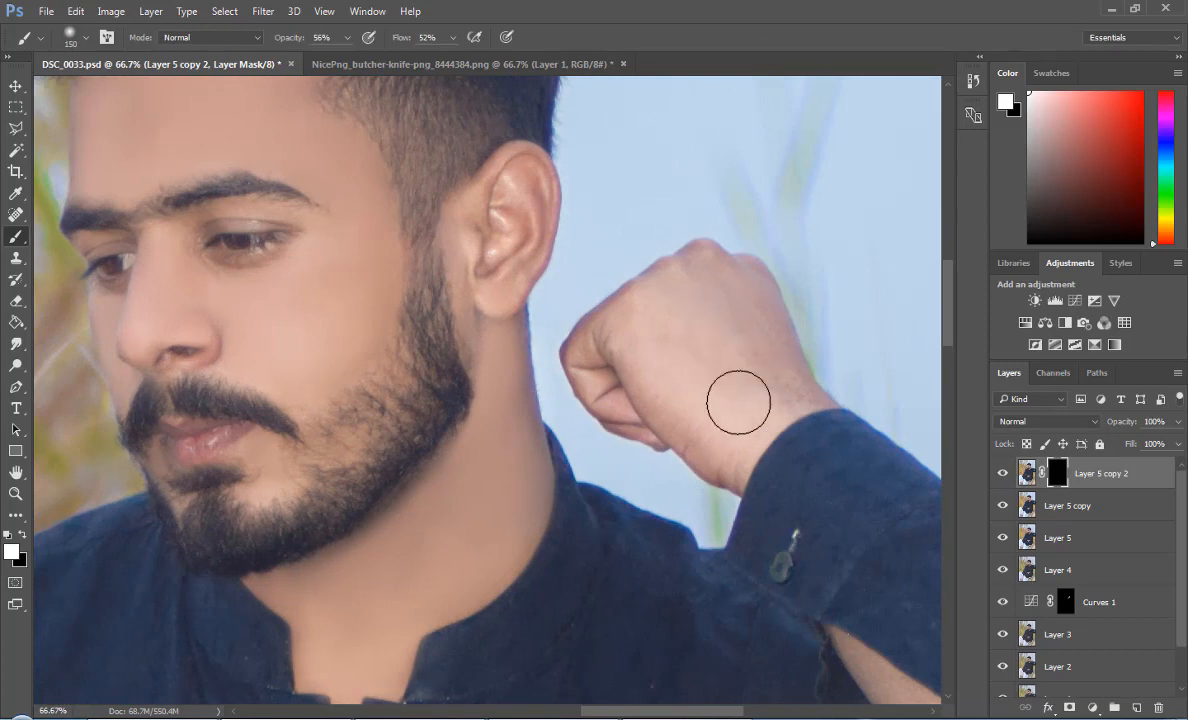
{"action": "mouse_move", "coordinate": [453, 37]}
{"action": "left_mouse_down"}
{"action": "mouse_move", "coordinate": [451, 53]}
{"action": "mouse_move", "coordinate": [505, 56]}
{"action": "left_mouse_up"}
{"action": "mouse_move", "coordinate": [347, 37]}
{"action": "left_mouse_down"}
{"action": "mouse_move", "coordinate": [350, 54]}
{"action": "mouse_move", "coordinate": [400, 56]}
{"action": "left_mouse_up"}
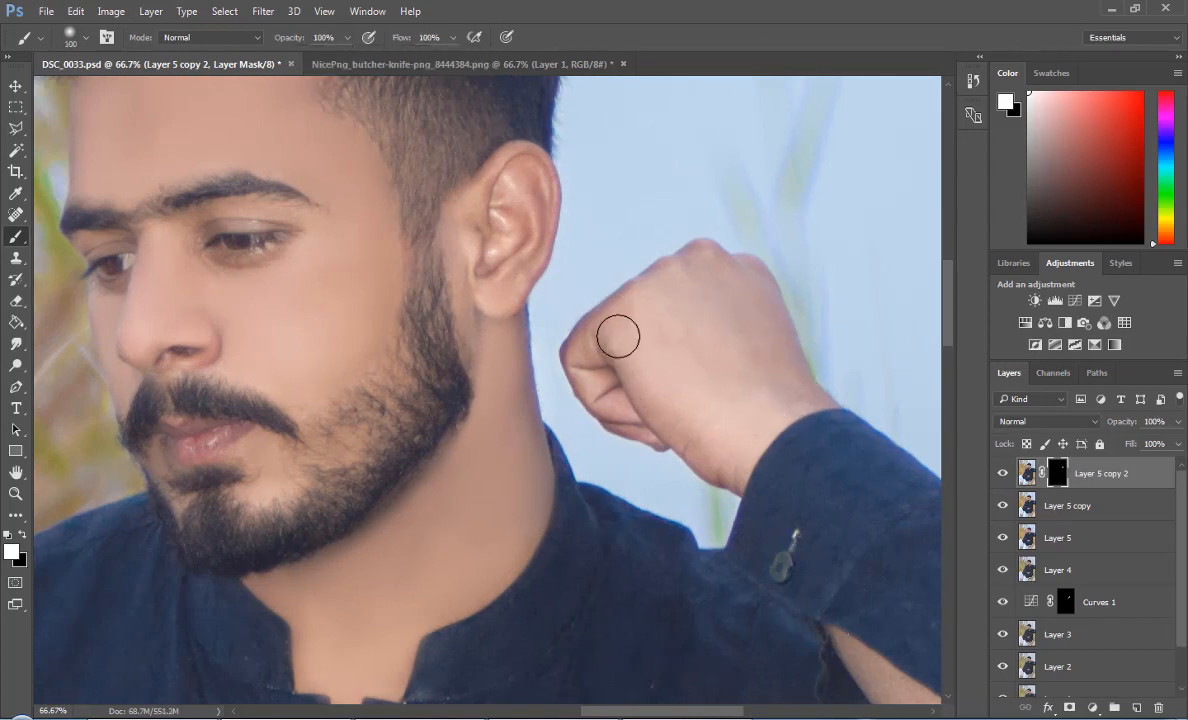
Review the smoothed hand and the whole portrait, and save the document
{"action": "key", "text": "ctrl+minus"}
{"action": "key", "text": "ctrl+minus"}
{"action": "key", "text": "ctrl+minus"}
{"action": "key", "text": "ctrl+minus"}
{"action": "key", "text": "ctrl+plus"}
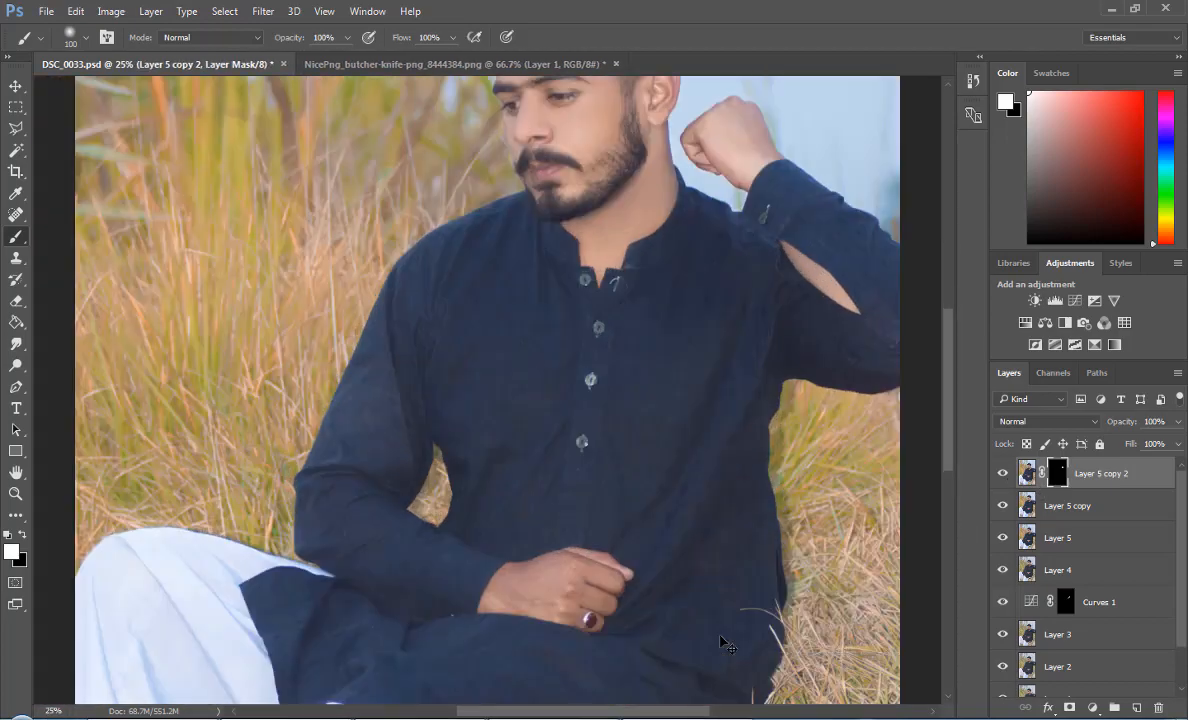
{"action": "key", "text": "ctrl+minus"}
{"action": "left_click_drag", "start_coordinate": [947, 398], "coordinate": [947, 372]}
{"action": "key", "text": "ctrl+plus"}
{"action": "key", "text": "ctrl+plus"}
{"action": "key", "text": "ctrl+plus"}
{"action": "key", "text": "ctrl+plus"}
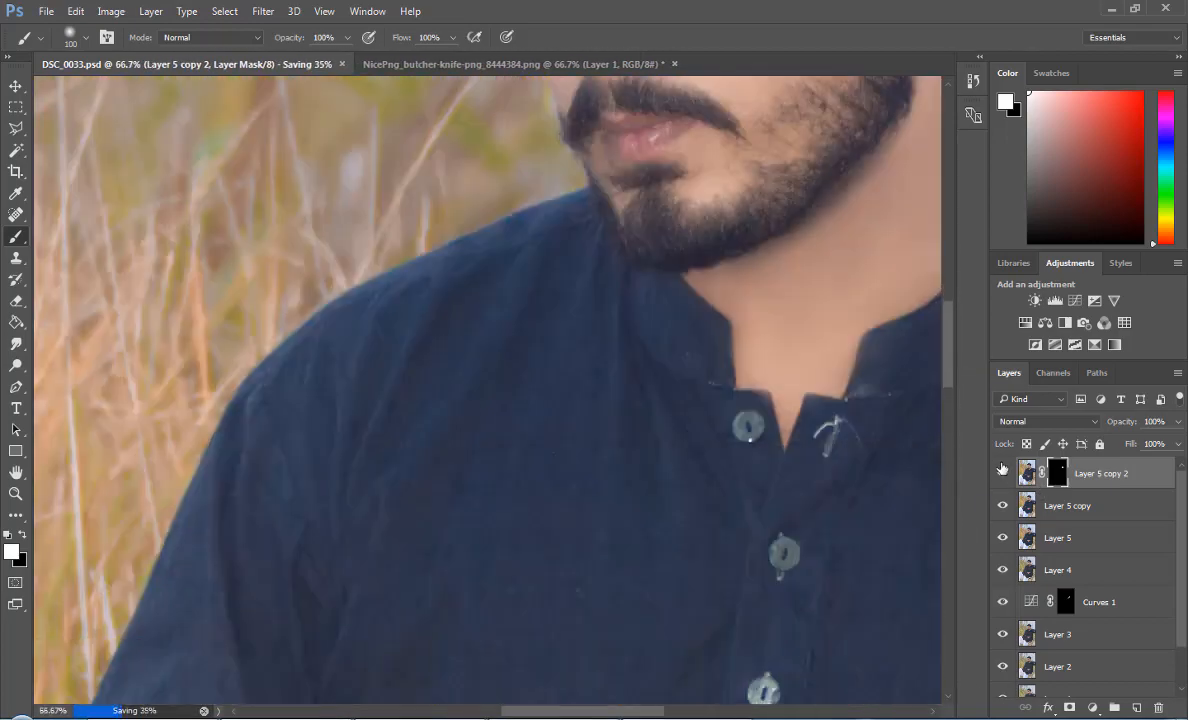
{"action": "left_click_drag", "start_coordinate": [948, 373], "coordinate": [948, 329]}
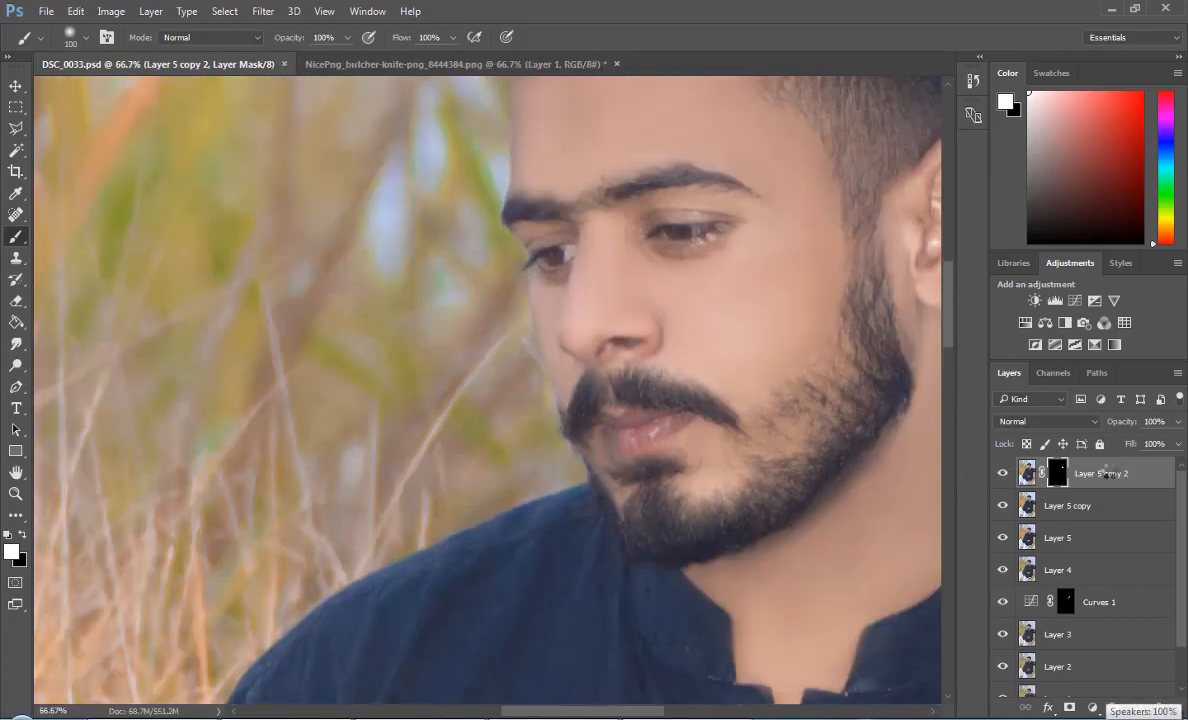
Stamp all visible layers into a new layer above Layer 5 copy 2
{"action": "key", "text": "ctrl+shift+a"}
{"action": "left_click", "coordinate": [1000, 689]}
{"action": "left_click", "coordinate": [1138, 476]}
{"action": "key", "text": "ctrl+shift+alt+e"}
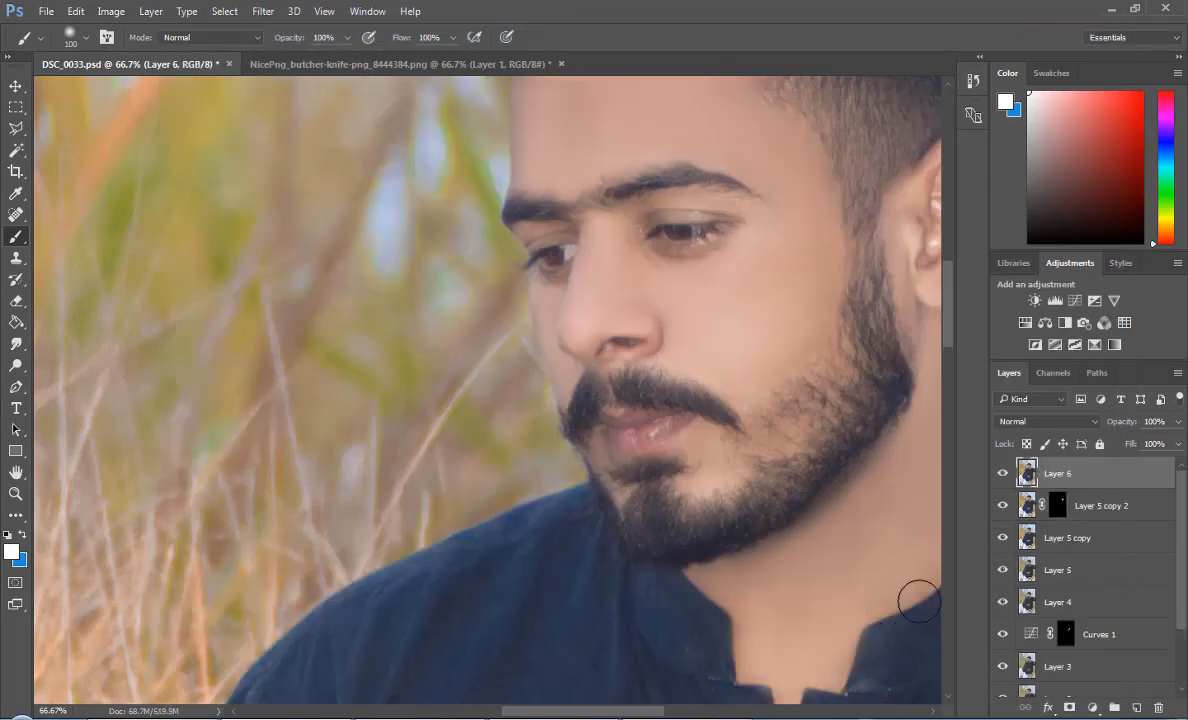
Duplicate Layer 6 and apply a High Pass filter with a 2.0-pixel radius to the copy
{"action": "left_click_drag", "start_coordinate": [617, 714], "coordinate": [623, 716]}
{"action": "scroll", "coordinate": [954, 294], "scroll_direction": "up", "scroll_amount": 2}
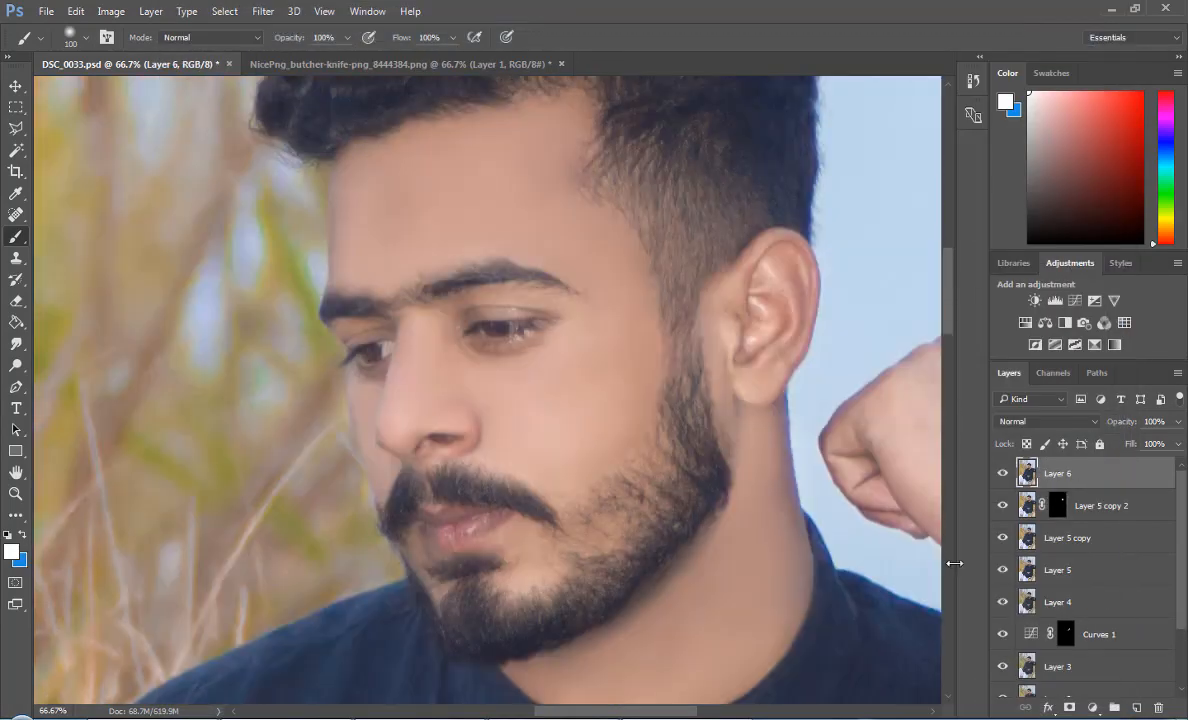
{"action": "key", "text": "ctrl+j"}
{"action": "left_click", "coordinate": [263, 11]}
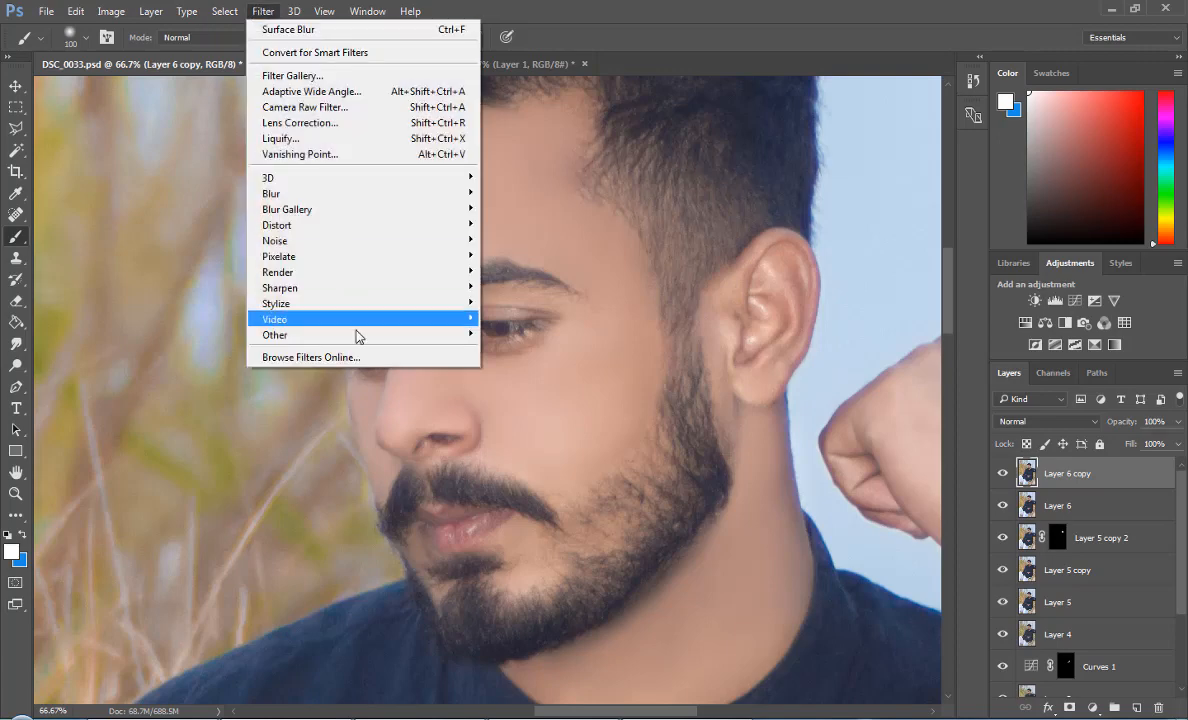
{"action": "left_click", "coordinate": [515, 348]}
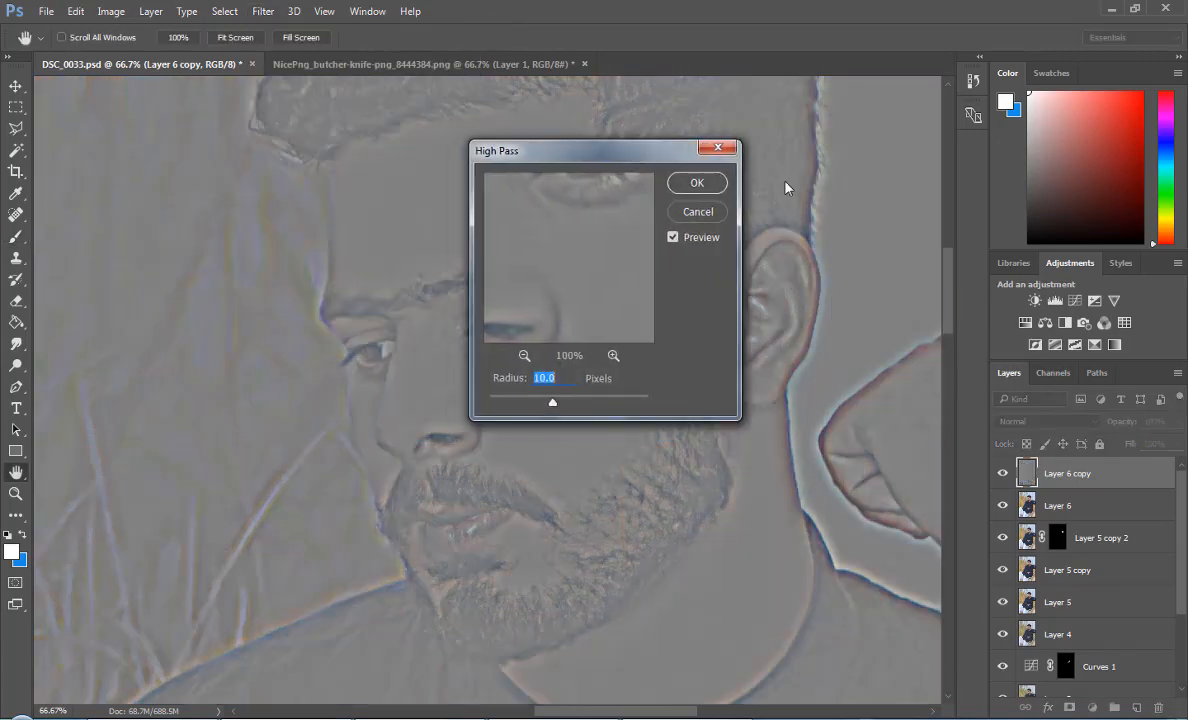
{"action": "left_click_drag", "start_coordinate": [560, 152], "coordinate": [780, 181]}
{"action": "left_click_drag", "start_coordinate": [769, 433], "coordinate": [718, 437]}
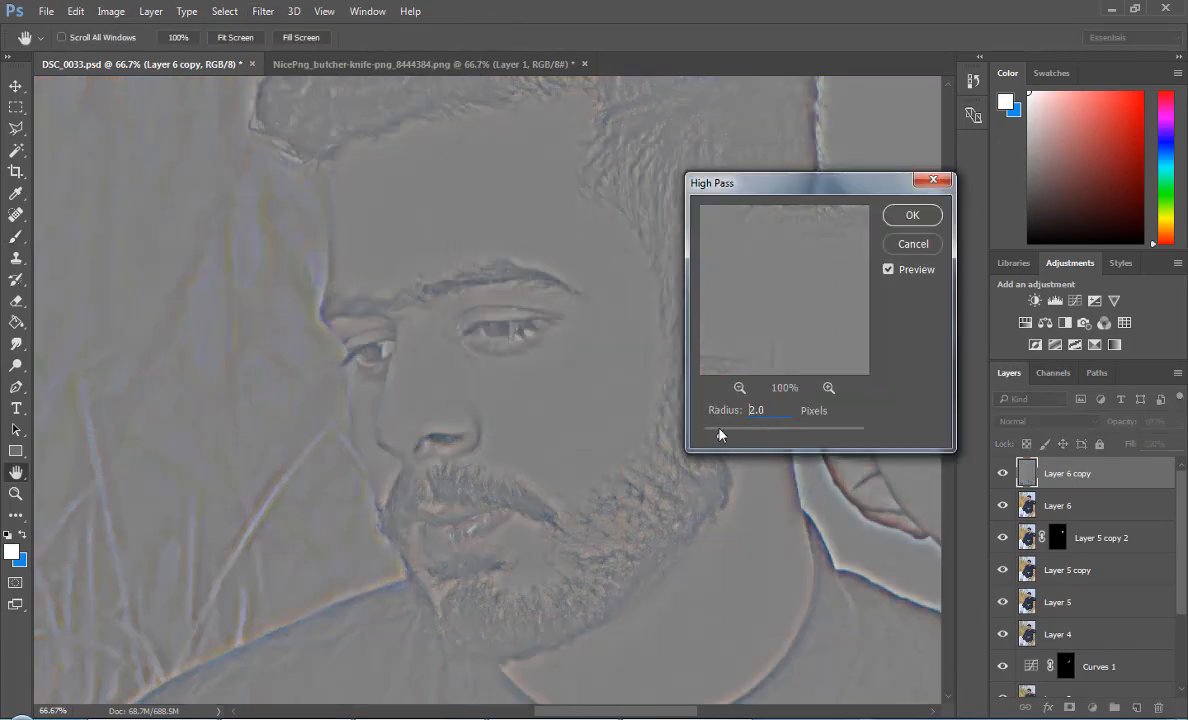
{"action": "left_click", "coordinate": [913, 216]}
Set the High Pass layer's blend mode to Vivid Light to sharpen the portrait
{"action": "key", "text": "b"}
{"action": "left_click", "coordinate": [1045, 421]}
{"action": "left_click", "coordinate": [962, 283]}
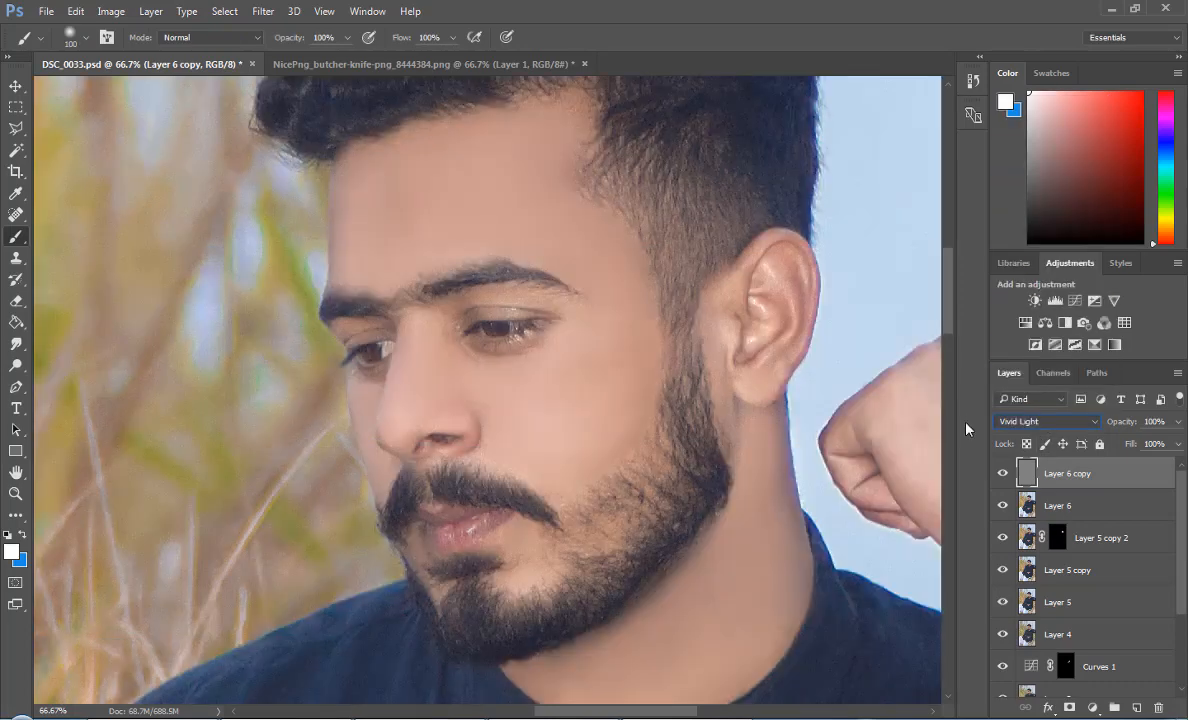
Compare the whole portrait and the hair and face details with and without the High Pass sharpening
{"action": "key", "text": "ctrl+minus"}
{"action": "key", "text": "ctrl+minus"}
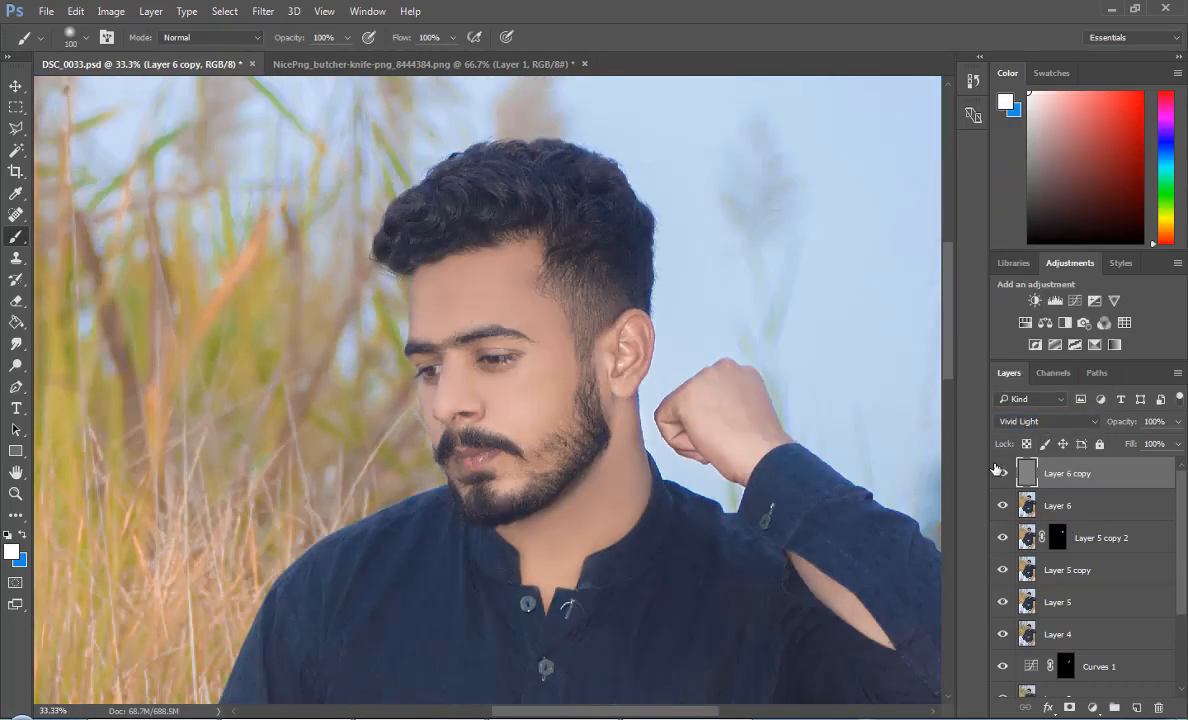
{"action": "key", "text": "ctrl+plus"}
{"action": "key", "text": "ctrl+plus"}
{"action": "scroll", "coordinate": [949, 323], "scroll_direction": "up", "scroll_amount": 3}
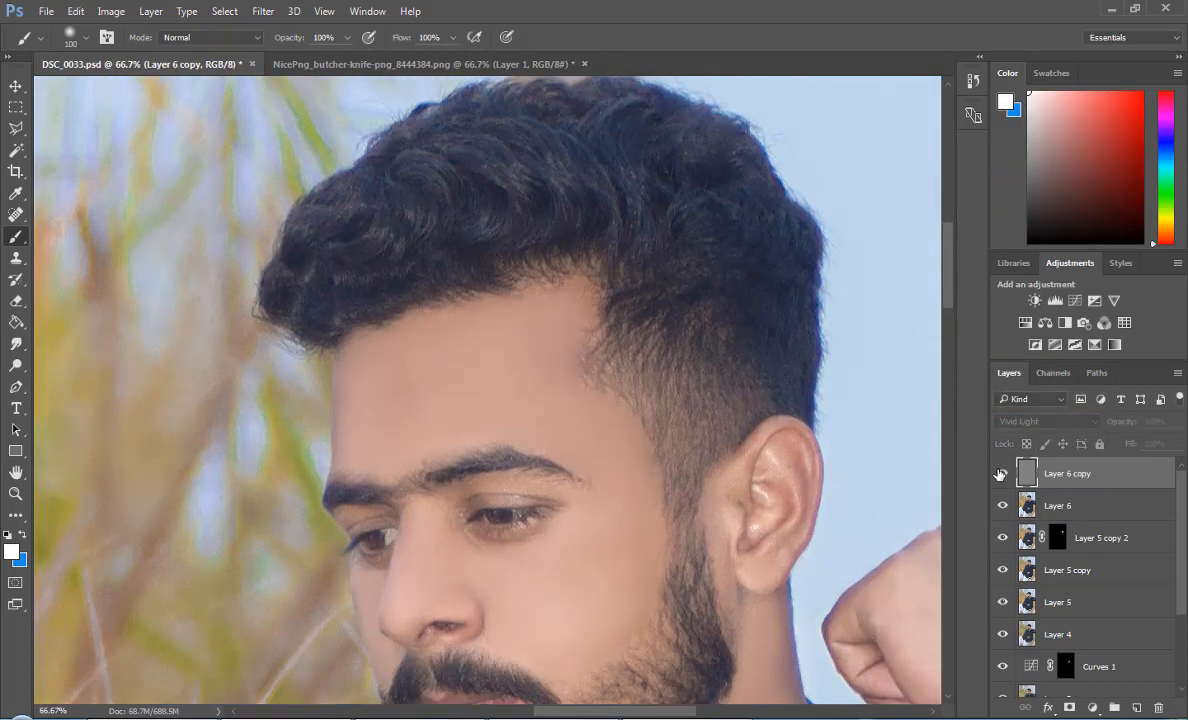
{"action": "scroll", "coordinate": [947, 326], "scroll_direction": "down", "scroll_amount": 3}
{"action": "key", "text": "ctrl+minus"}
{"action": "key", "text": "ctrl+minus"}
{"action": "key", "text": "ctrl+minus"}
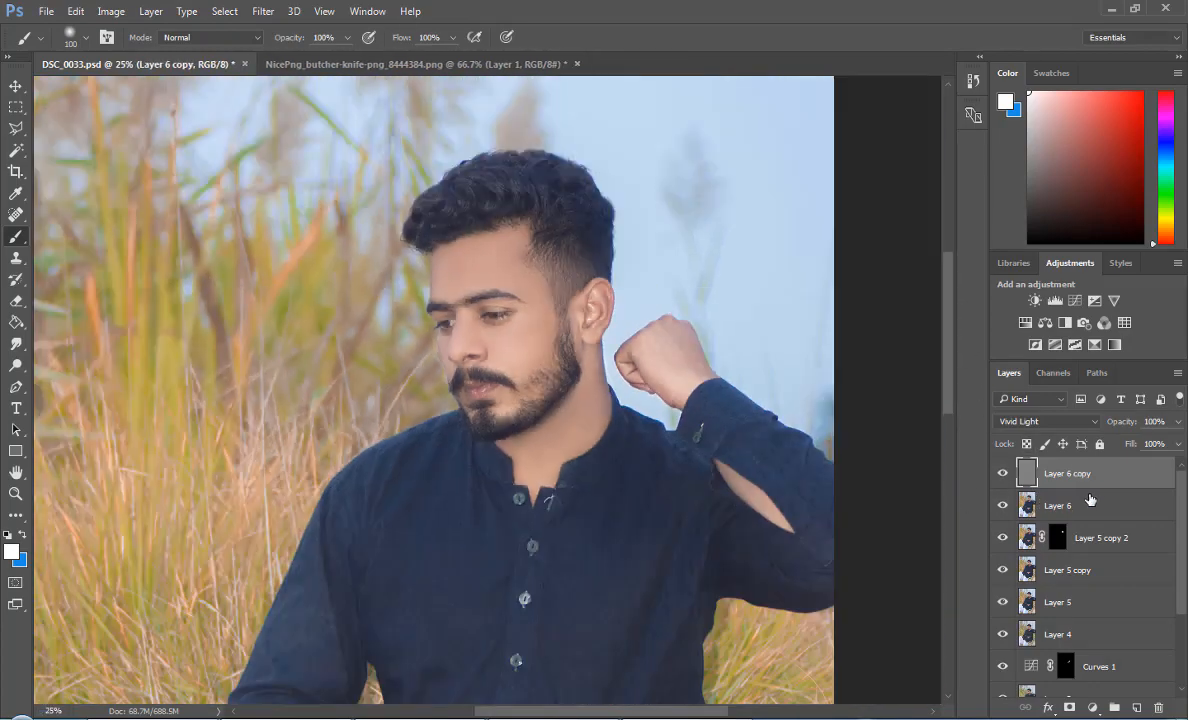
Stamp all visible layers into a new layer above Layer 6 copy
{"action": "key", "text": "ctrl+shift+a"}
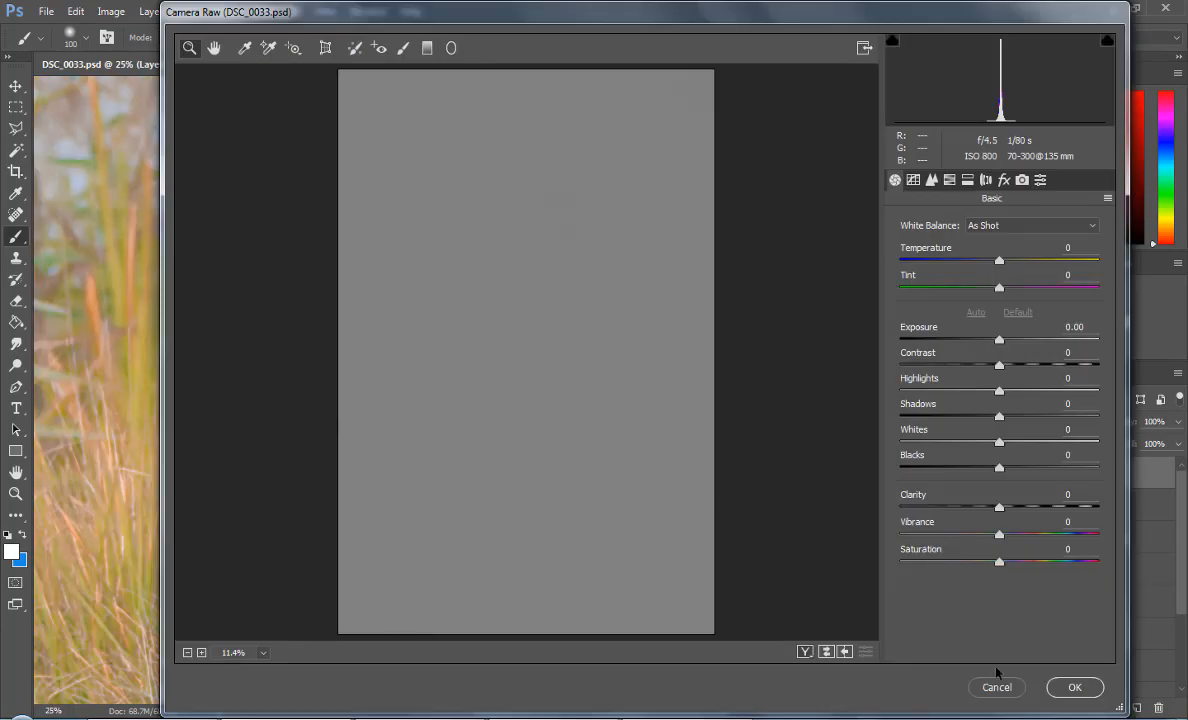
{"action": "key", "text": "Escape"}
{"action": "key", "text": "ctrl+shift+alt+e"}
{"action": "scroll", "coordinate": [880, 320], "scroll_direction": "down", "scroll_amount": 1}
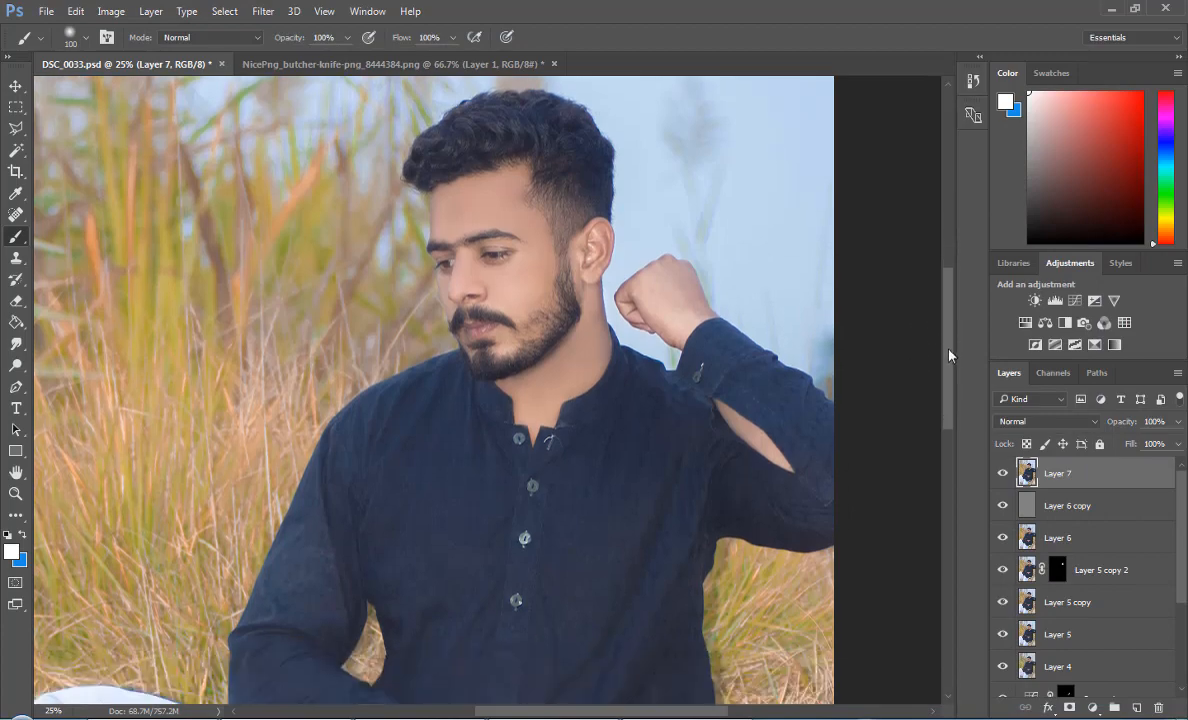
Bring the knife from the NicePng_butcher-knife-png_8444384.png document into the portrait, with its handle over the raised fist
{"action": "left_click", "coordinate": [275, 64]}
{"action": "left_click", "coordinate": [16, 86]}
{"action": "mouse_move", "coordinate": [450, 400]}
{"action": "left_mouse_down"}
{"action": "mouse_move", "coordinate": [183, 65]}
{"action": "mouse_move", "coordinate": [621, 309]}
{"action": "mouse_move", "coordinate": [720, 296]}
{"action": "mouse_move", "coordinate": [693, 304]}
{"action": "mouse_move", "coordinate": [702, 316]}
{"action": "mouse_move", "coordinate": [620, 318]}
{"action": "mouse_move", "coordinate": [628, 305]}
{"action": "left_mouse_up"}
Select the end of the knife handle with the Polygonal Lasso and copy it to its own layer
{"action": "key", "text": "ctrl+plus"}
{"action": "key", "text": "l"}
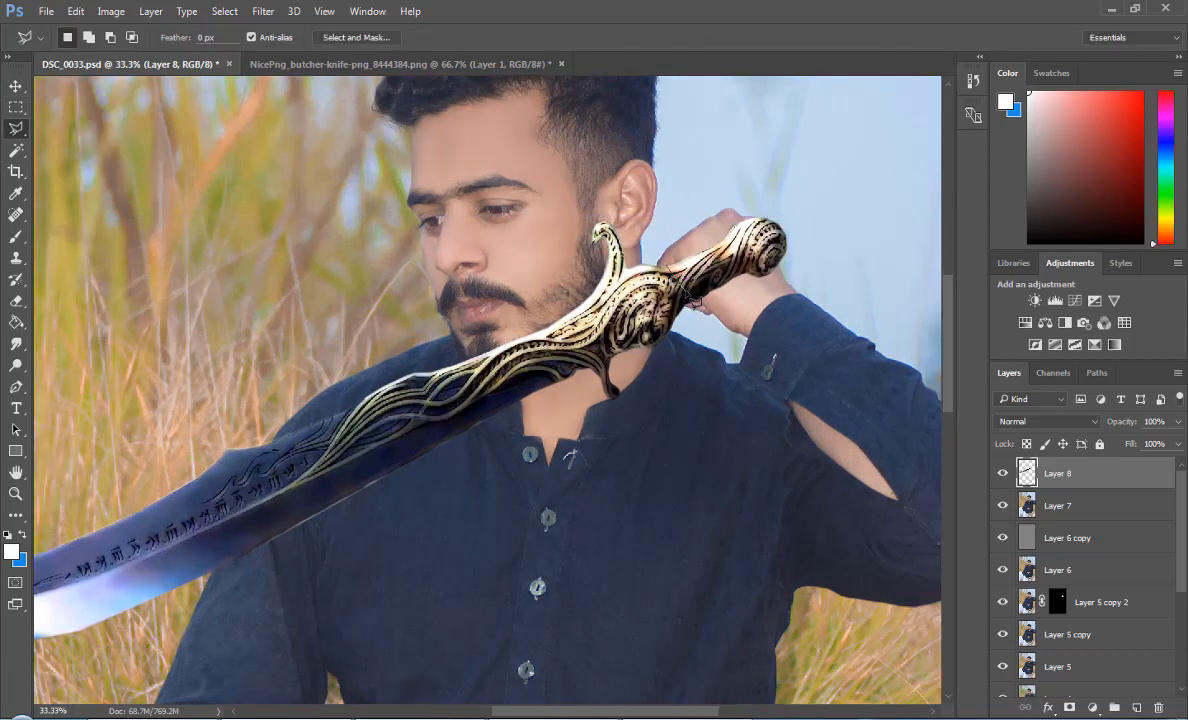
{"action": "left_click", "coordinate": [828, 248]}
{"action": "left_click", "coordinate": [671, 225]}
{"action": "left_click", "coordinate": [693, 305]}
{"action": "key", "text": "ctrl+j"}
Enlarge the handle-end piece to about 146% wide and 148% high over the fist, and position the main knife just in front of it
{"action": "left_click", "coordinate": [16, 86]}
{"action": "mouse_move", "coordinate": [737, 233]}
{"action": "left_mouse_down"}
{"action": "mouse_move", "coordinate": [797, 303]}
{"action": "mouse_move", "coordinate": [572, 405]}
{"action": "left_mouse_up"}
{"action": "left_click_drag", "start_coordinate": [815, 320], "coordinate": [836, 168]}
{"action": "key", "text": "ctrl+t"}
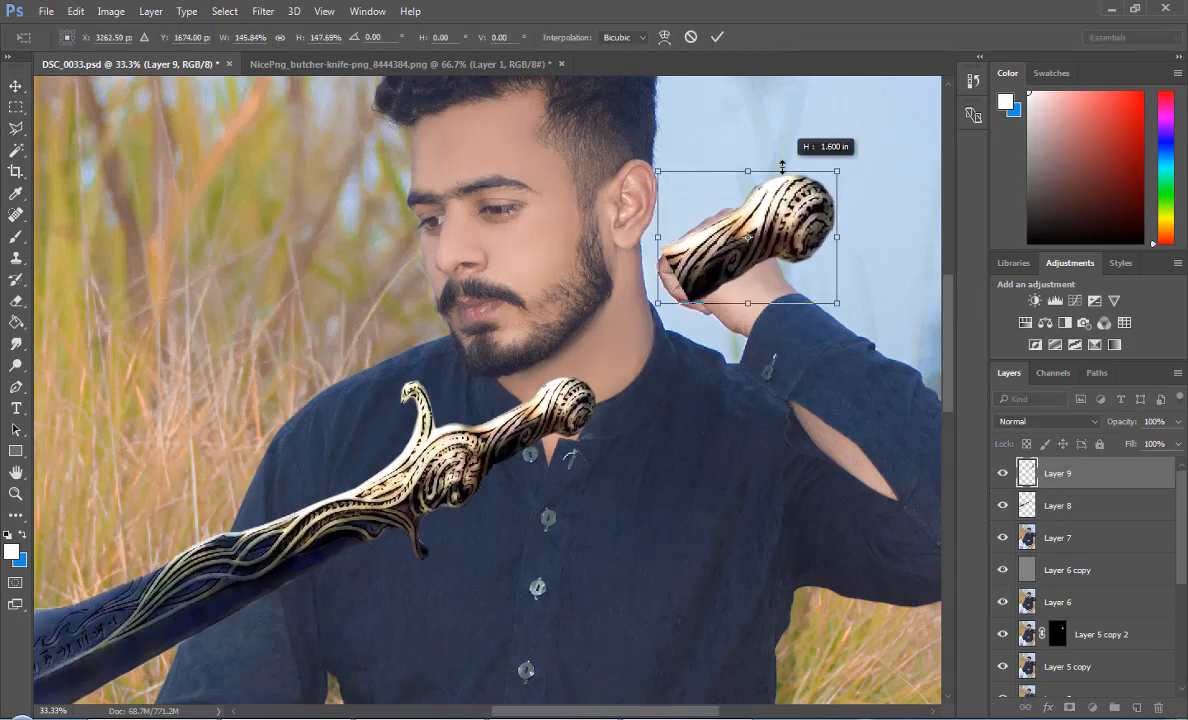
{"action": "left_click_drag", "start_coordinate": [745, 240], "coordinate": [757, 228]}
{"action": "key", "text": "Return"}
{"action": "left_click_drag", "start_coordinate": [420, 440], "coordinate": [525, 320]}
Rotate the handle-end piece by -6.97°, reduce its height to 84.15% and align it with the rest of the handle
{"action": "left_click", "coordinate": [711, 221]}
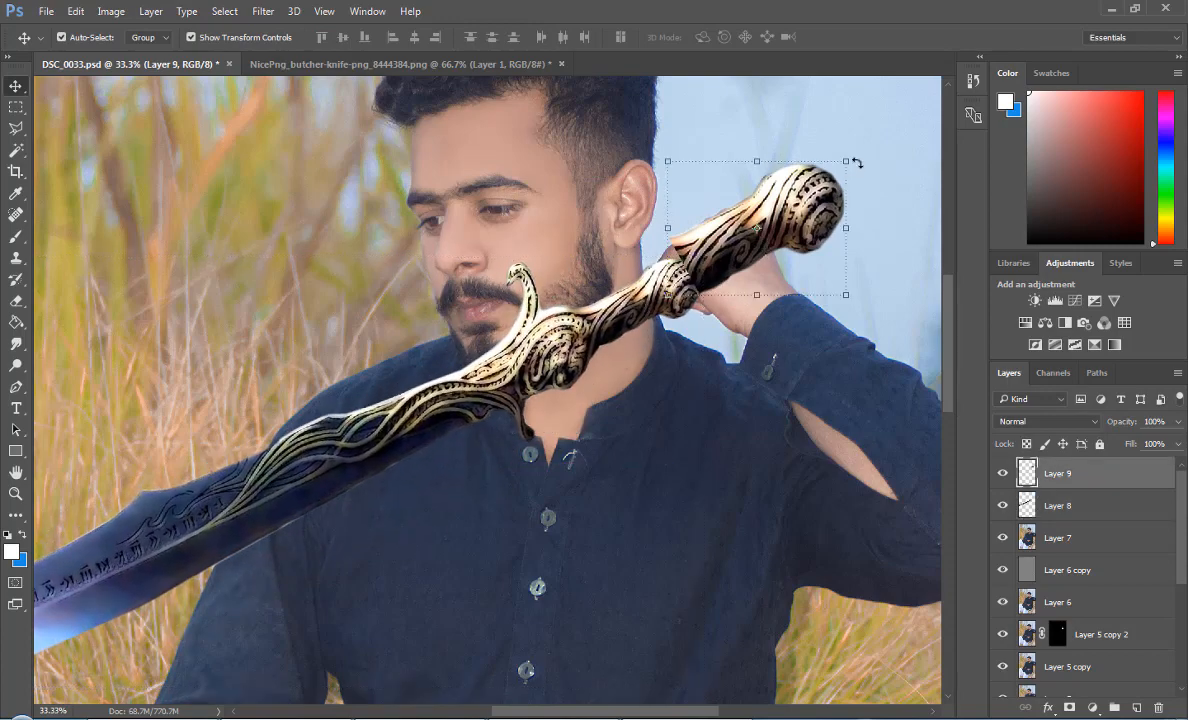
{"action": "left_click_drag", "start_coordinate": [854, 165], "coordinate": [862, 145]}
{"action": "left_click_drag", "start_coordinate": [745, 225], "coordinate": [757, 213]}
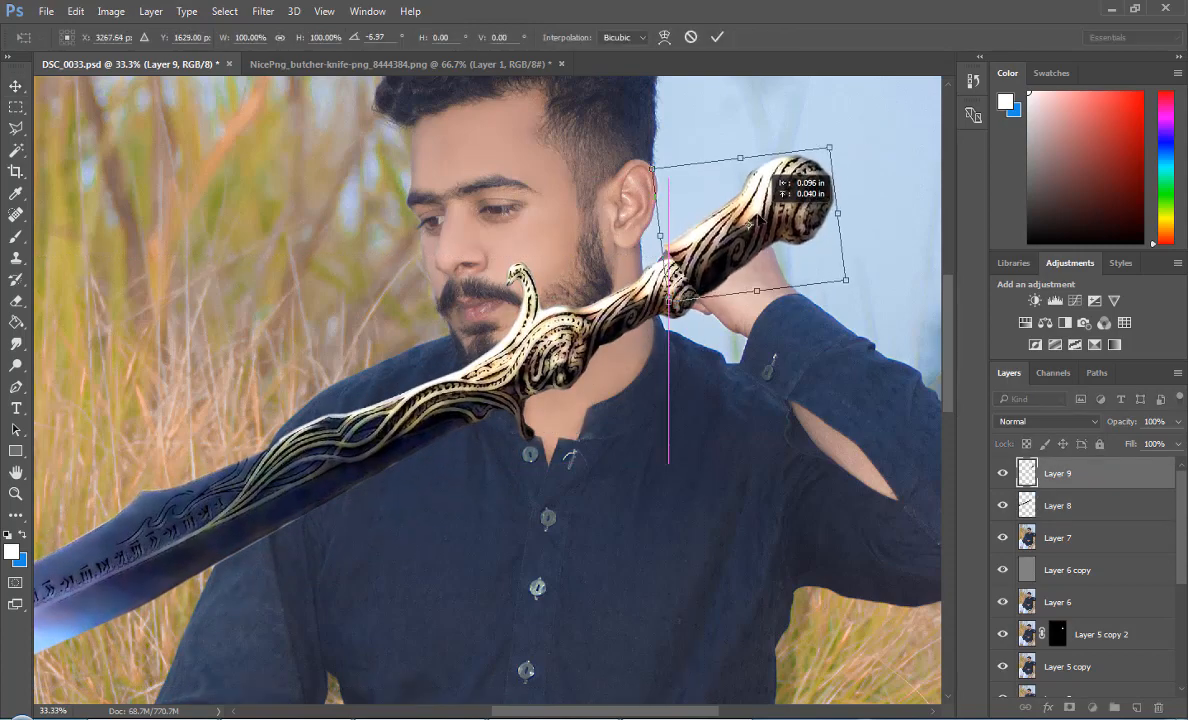
{"action": "left_click_drag", "start_coordinate": [740, 154], "coordinate": [743, 166]}
{"action": "left_click_drag", "start_coordinate": [750, 226], "coordinate": [751, 234]}
{"action": "left_click", "coordinate": [16, 300]}
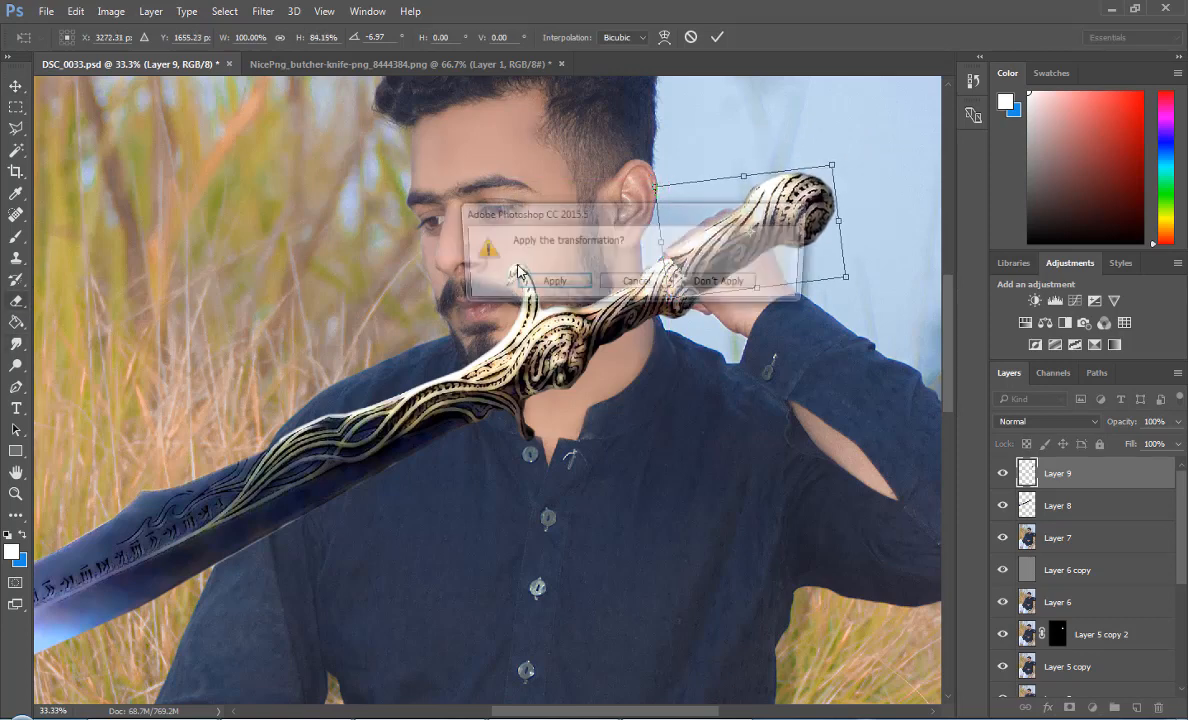
{"action": "left_click", "coordinate": [660, 232]}
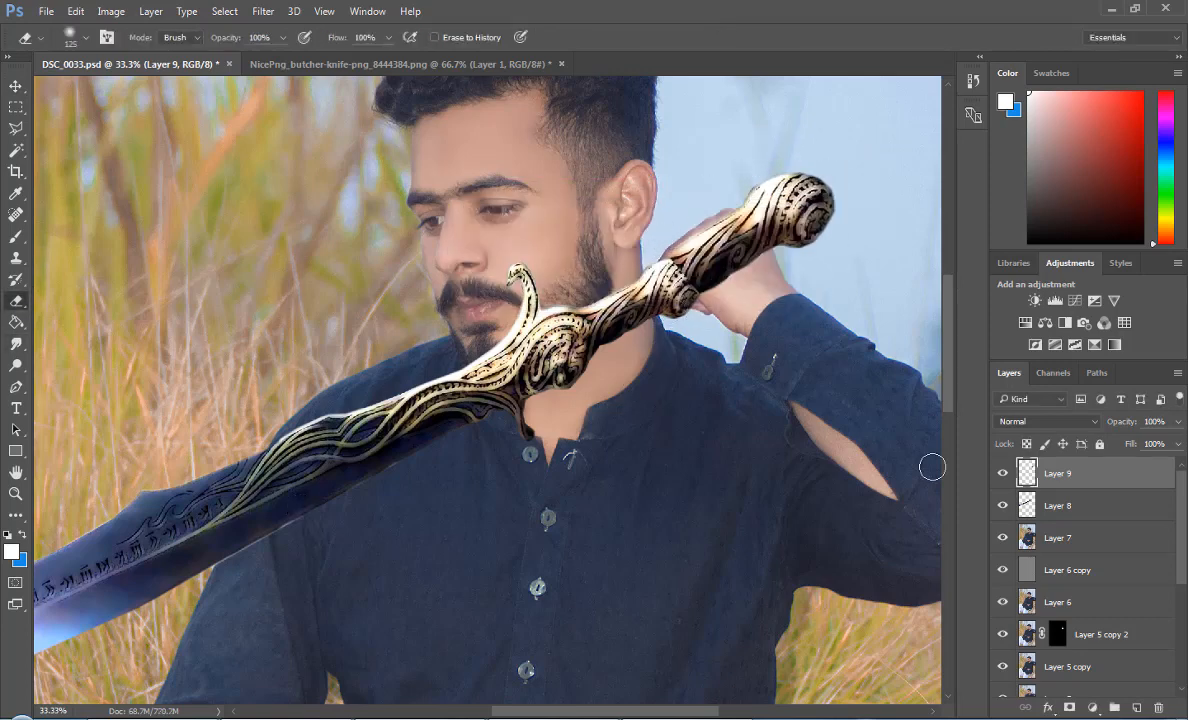
Lower Layer 9 to 46% opacity, erase the handle piece where it covers the fist, and restore the opacity to 100%
{"action": "scroll", "coordinate": [803, 394], "scroll_direction": "up", "scroll_amount": 3}
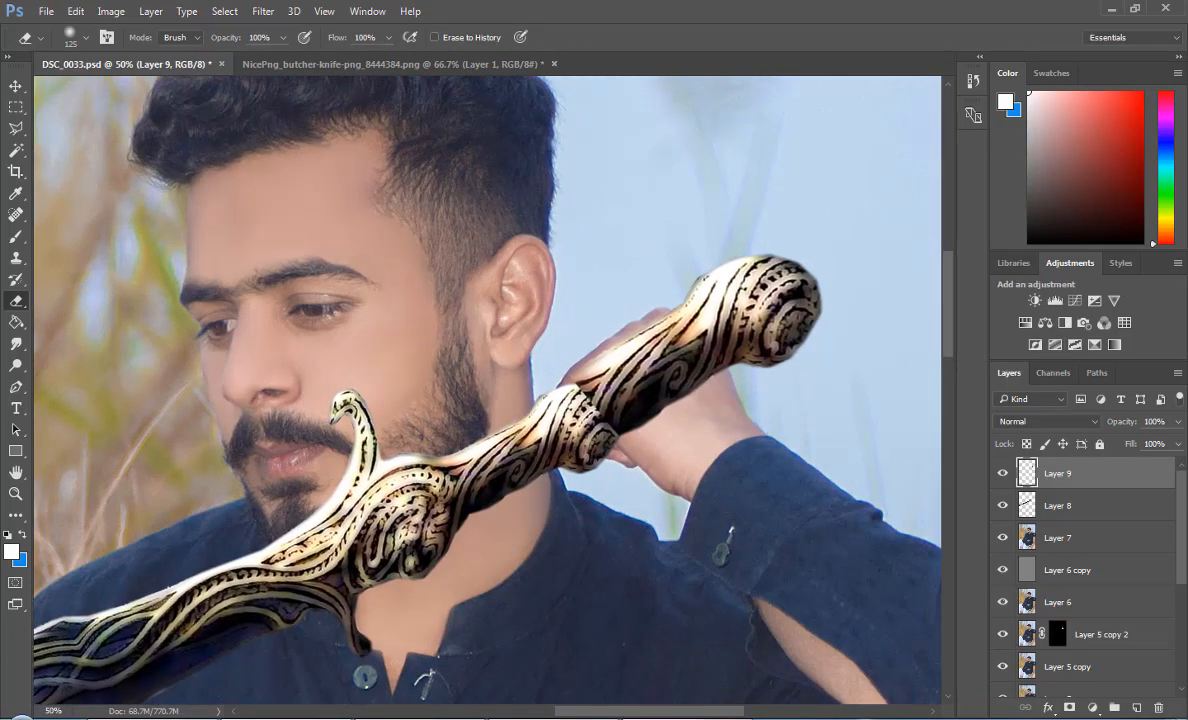
{"action": "left_click", "coordinate": [1177, 421]}
{"action": "left_click_drag", "start_coordinate": [1177, 443], "coordinate": [1136, 446]}
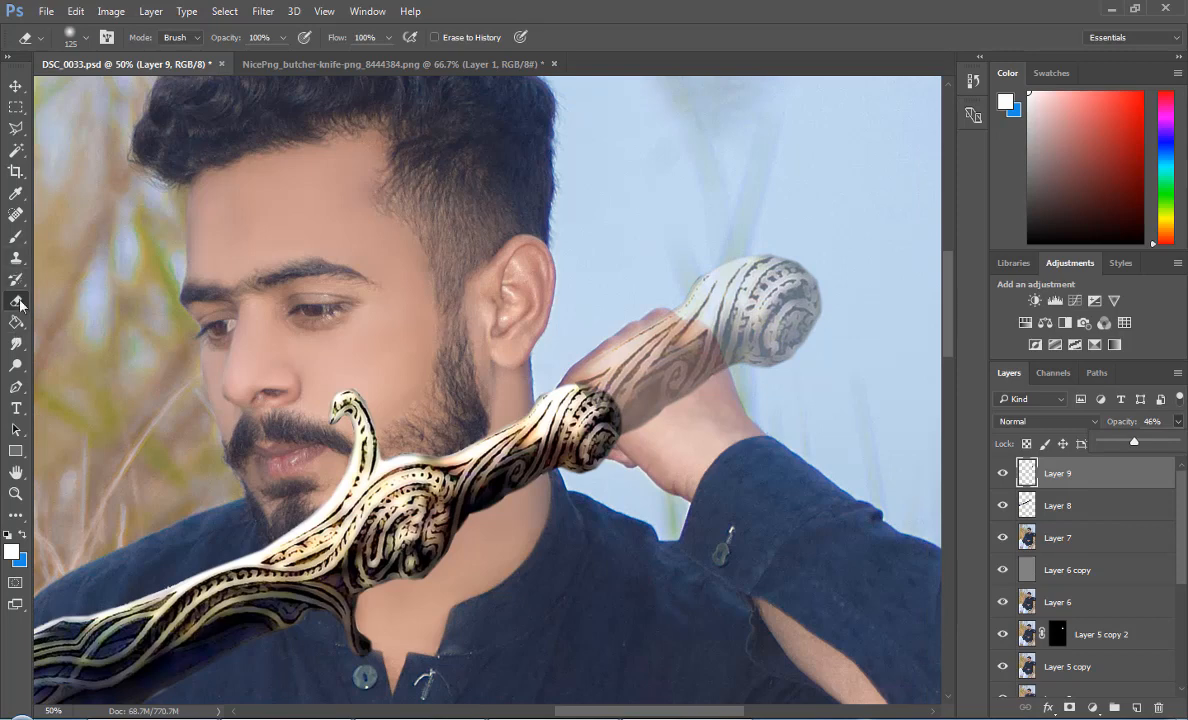
{"action": "mouse_move", "coordinate": [640, 320]}
{"action": "left_mouse_down"}
{"action": "mouse_move", "coordinate": [610, 340]}
{"action": "mouse_move", "coordinate": [640, 350]}
{"action": "mouse_move", "coordinate": [669, 402]}
{"action": "left_mouse_up"}
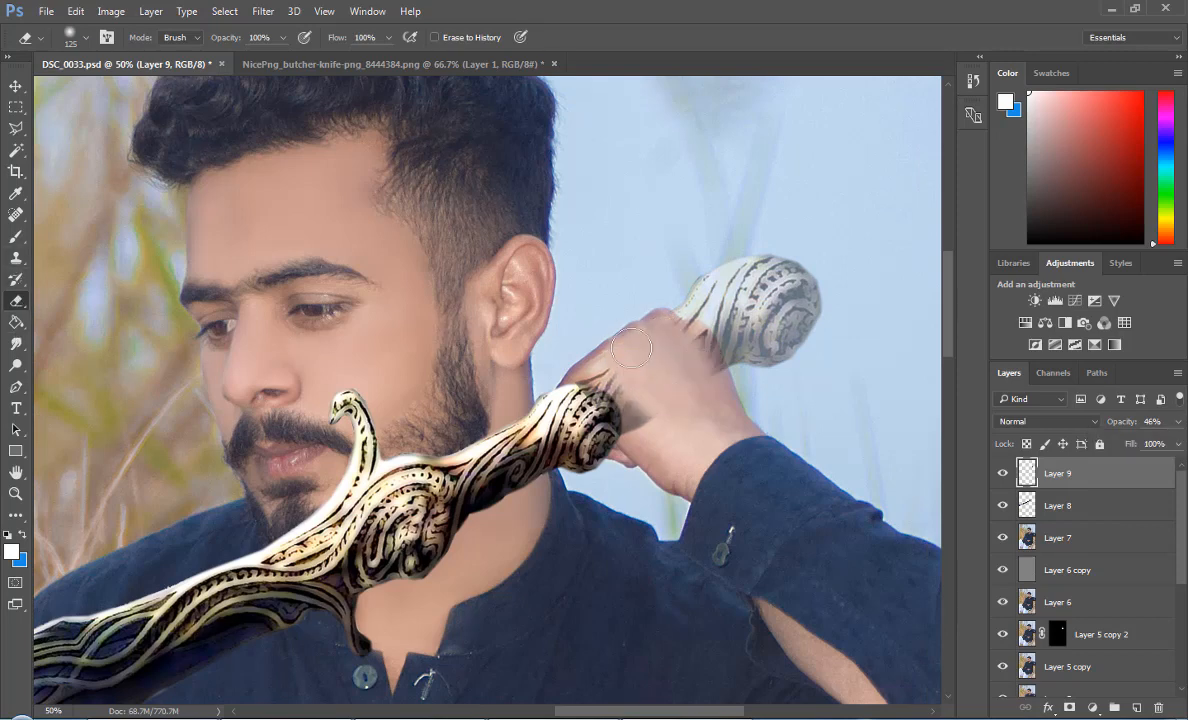
{"action": "mouse_move", "coordinate": [613, 361]}
{"action": "left_mouse_down"}
{"action": "mouse_move", "coordinate": [649, 411]}
{"action": "mouse_move", "coordinate": [595, 362]}
{"action": "mouse_move", "coordinate": [644, 424]}
{"action": "mouse_move", "coordinate": [686, 352]}
{"action": "left_mouse_up"}
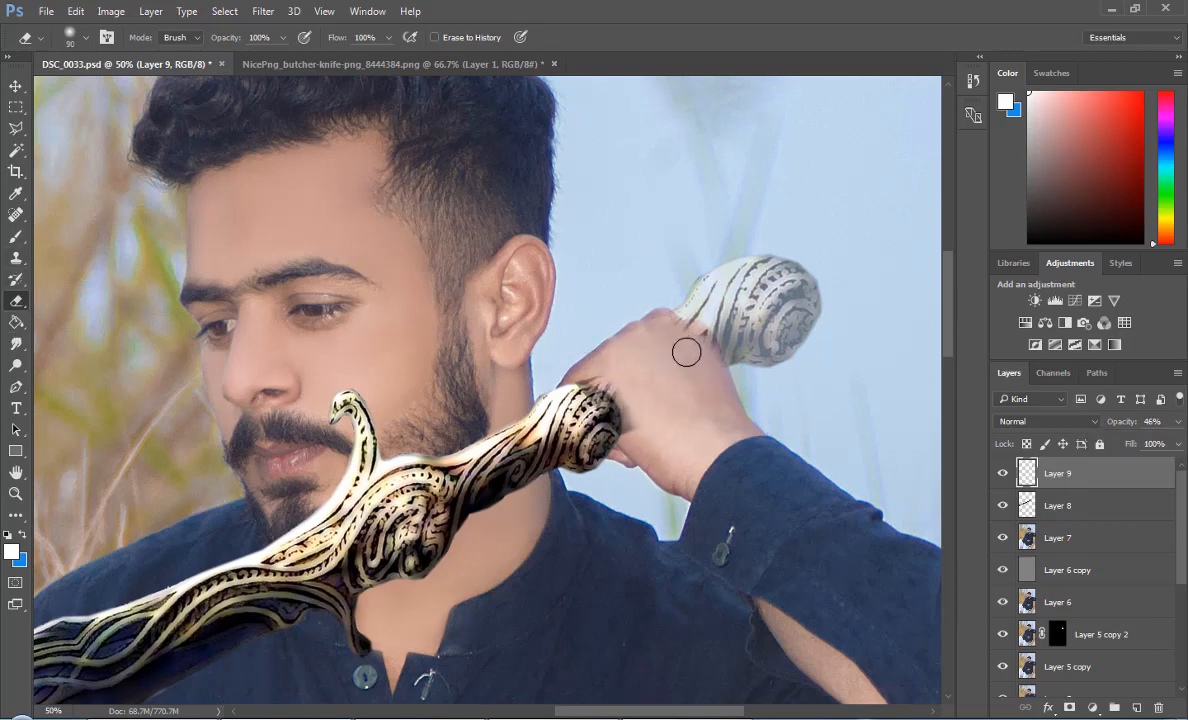
{"action": "left_click_drag", "start_coordinate": [632, 390], "coordinate": [645, 412]}
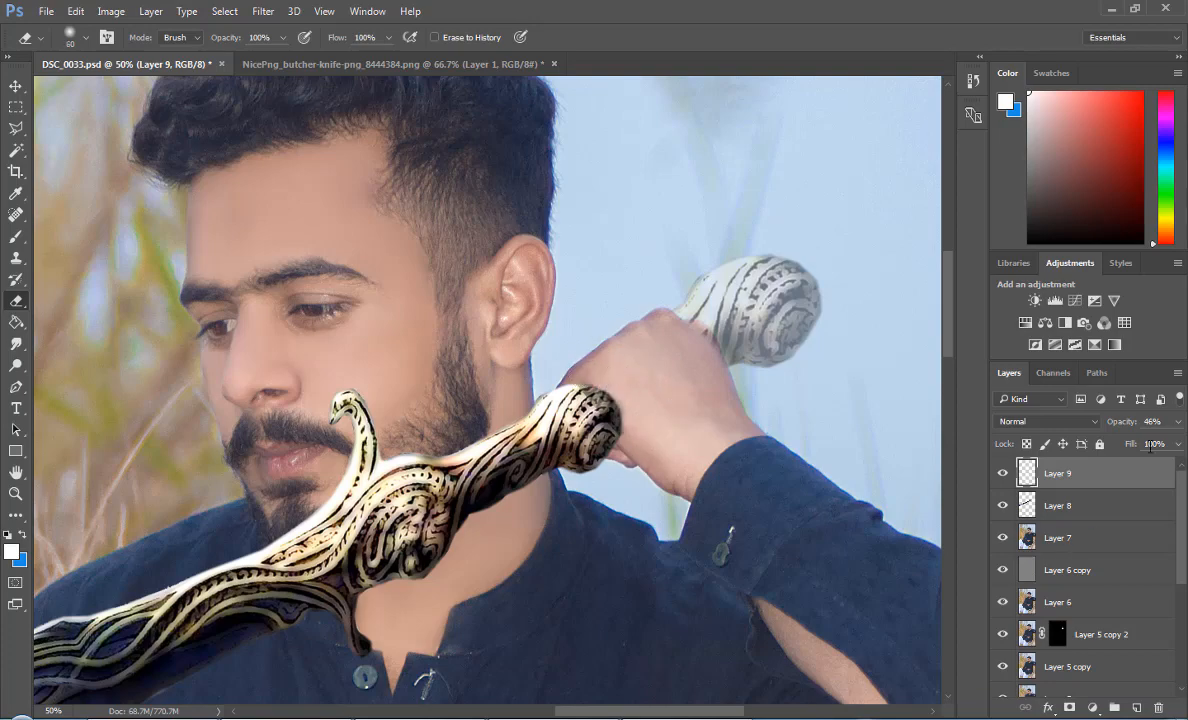
{"action": "type", "text": "100"}
{"action": "key", "text": "Return"}
Review the knife's fit in the hand close up and in the whole picture, and save the document
{"action": "key", "text": "ctrl+minus"}
{"action": "key", "text": "ctrl+minus"}
{"action": "key", "text": "ctrl+minus"}
{"action": "key", "text": "ctrl+minus"}
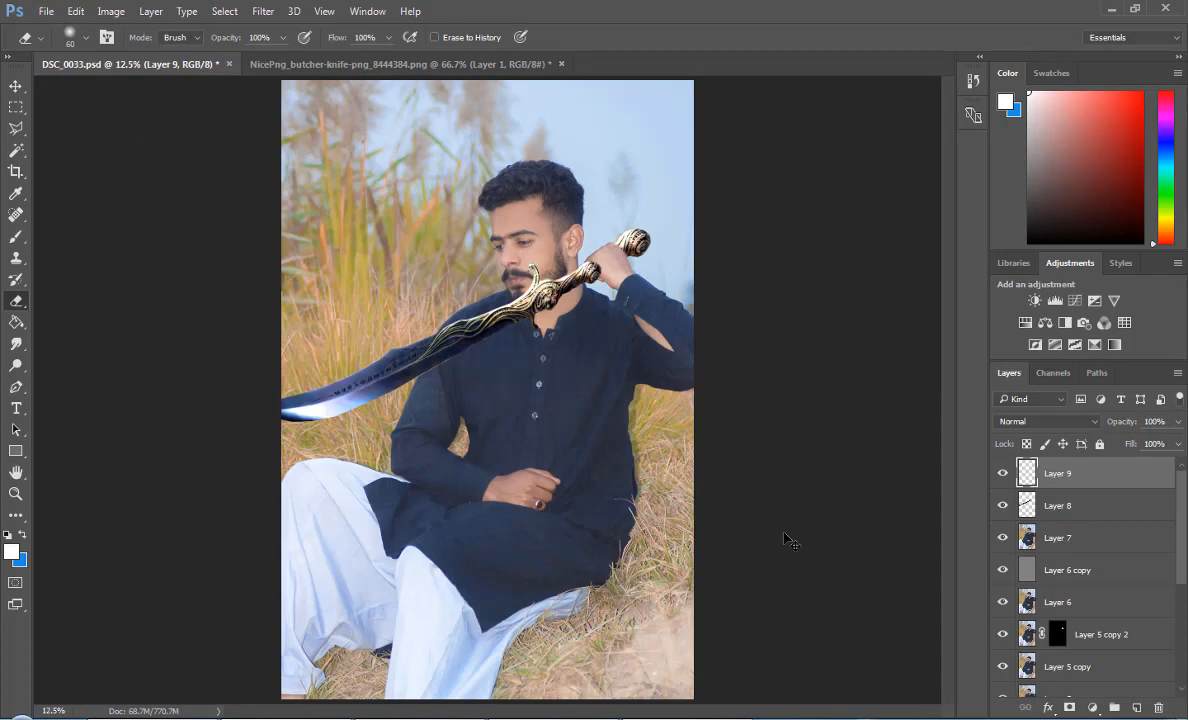
{"action": "key", "text": "ctrl+plus"}
{"action": "key", "text": "ctrl+plus"}
{"action": "key", "text": "ctrl+plus"}
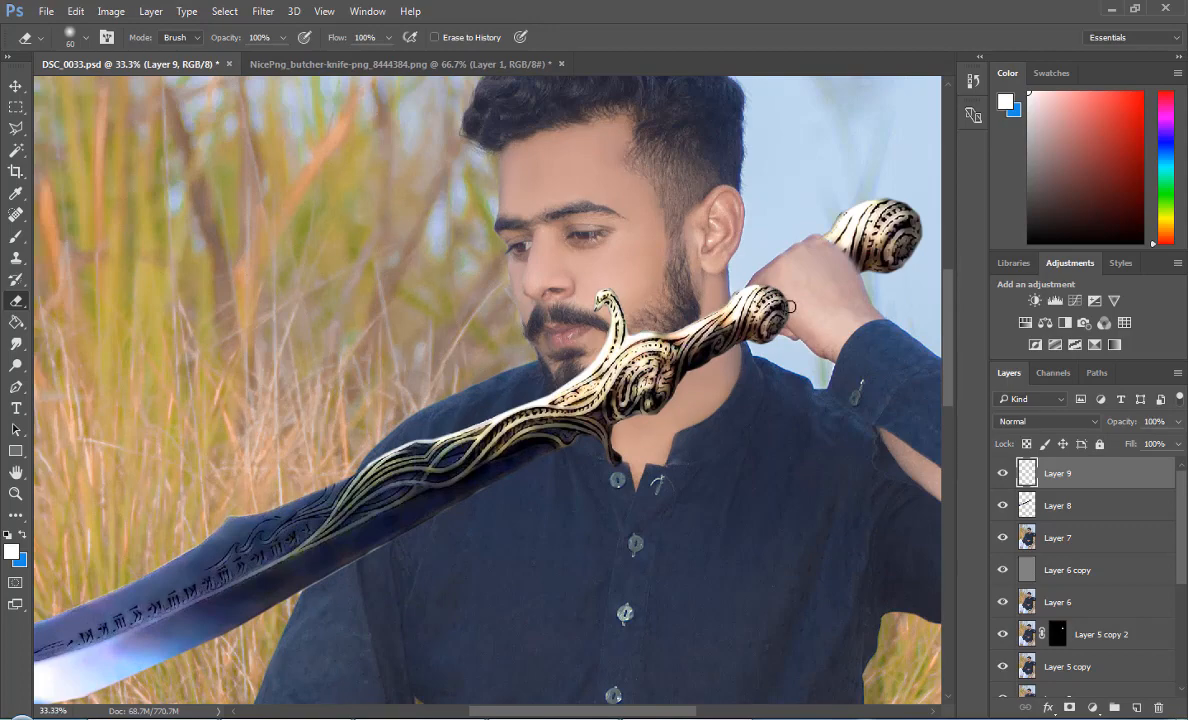
{"action": "key", "text": "ctrl+minus"}
{"action": "key", "text": "ctrl+minus"}
{"action": "key", "text": "ctrl+minus"}
{"action": "key", "text": "ctrl+minus"}
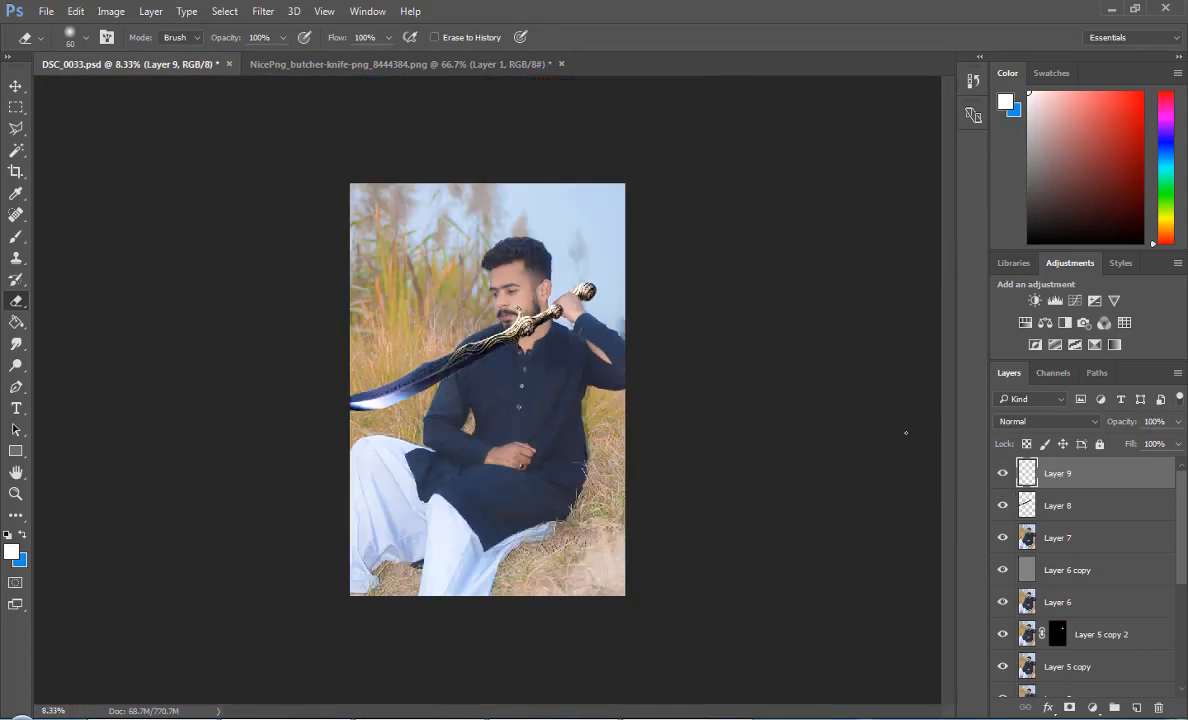
{"action": "key", "text": "ctrl+plus"}
{"action": "key", "text": "ctrl+s"}
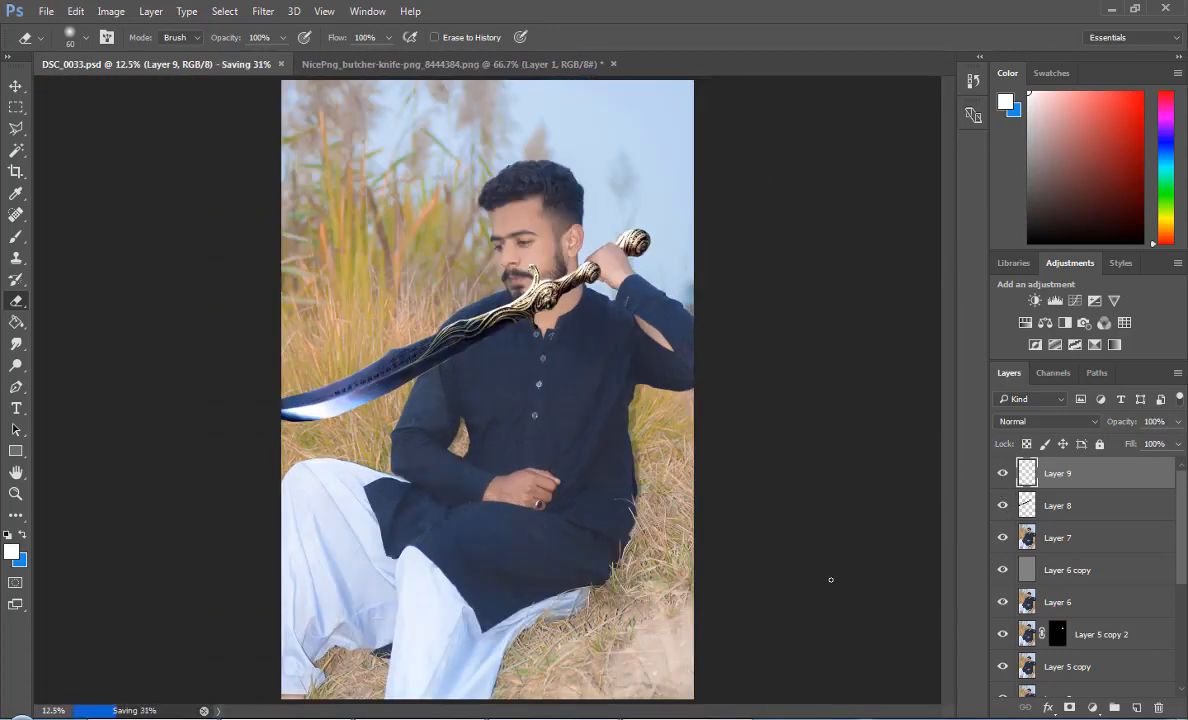
{"action": "key", "text": "ctrl+plus"}
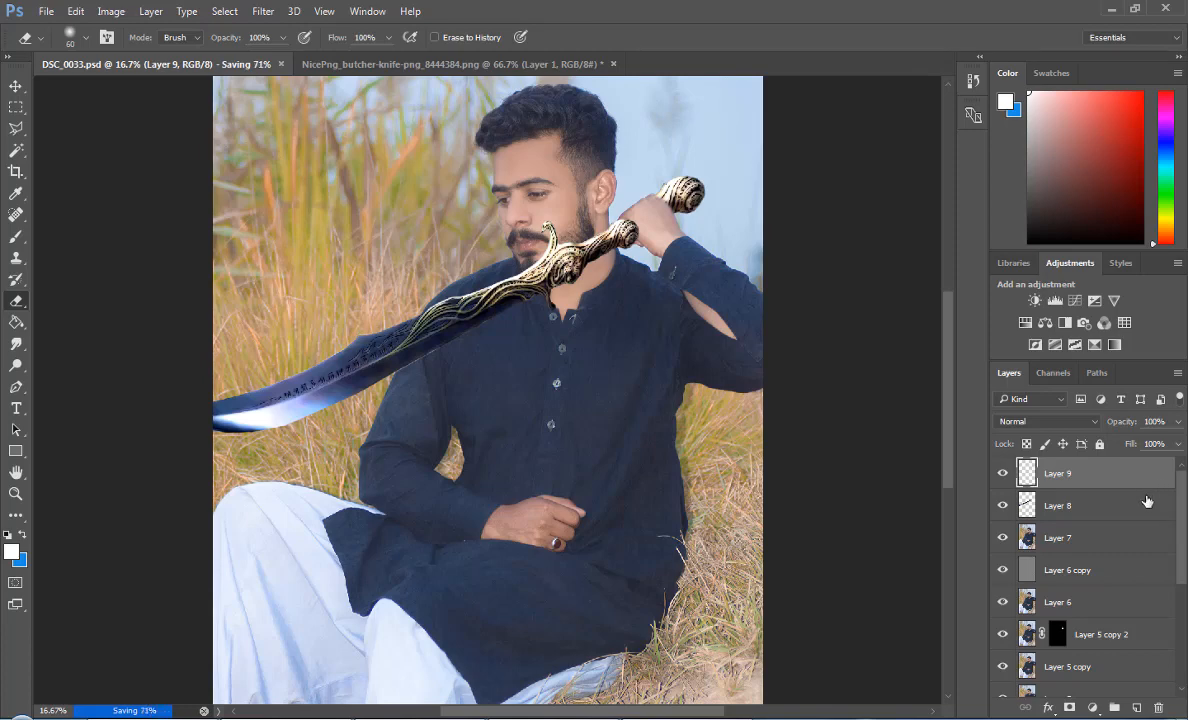
Flatten all layers into the background and duplicate it to a new layer
{"action": "right_click", "coordinate": [1152, 470]}
{"action": "left_click", "coordinate": [855, 592]}
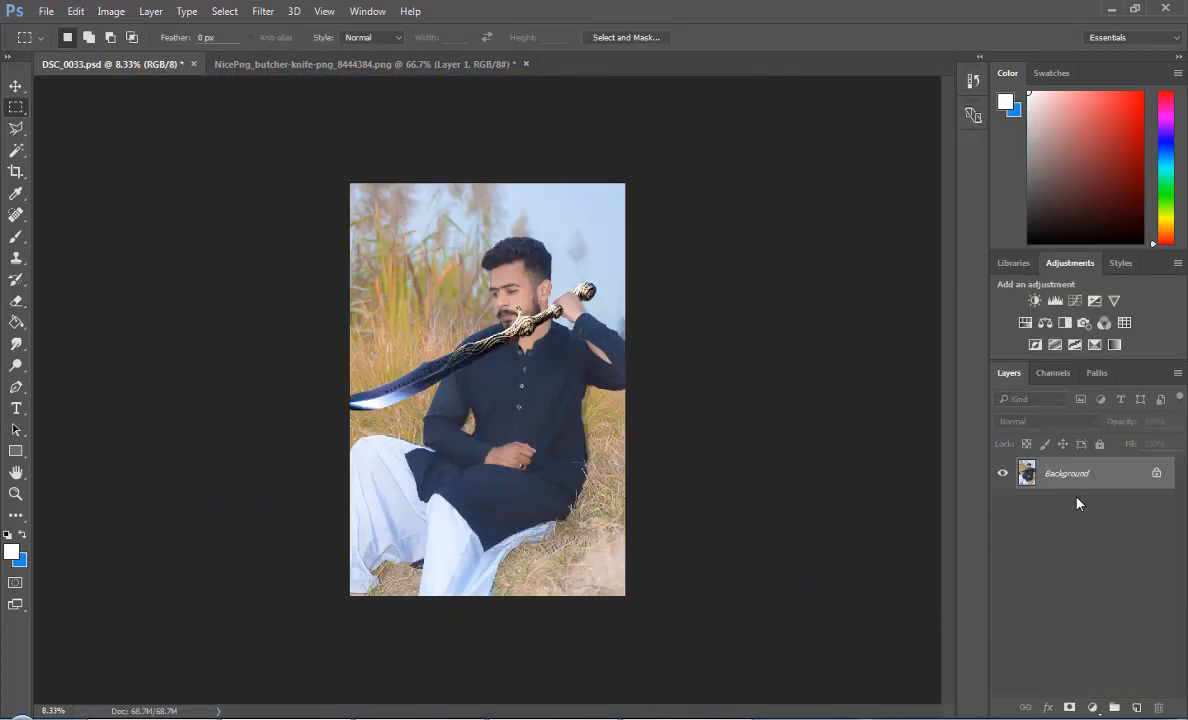
{"action": "key", "text": "ctrl+j"}
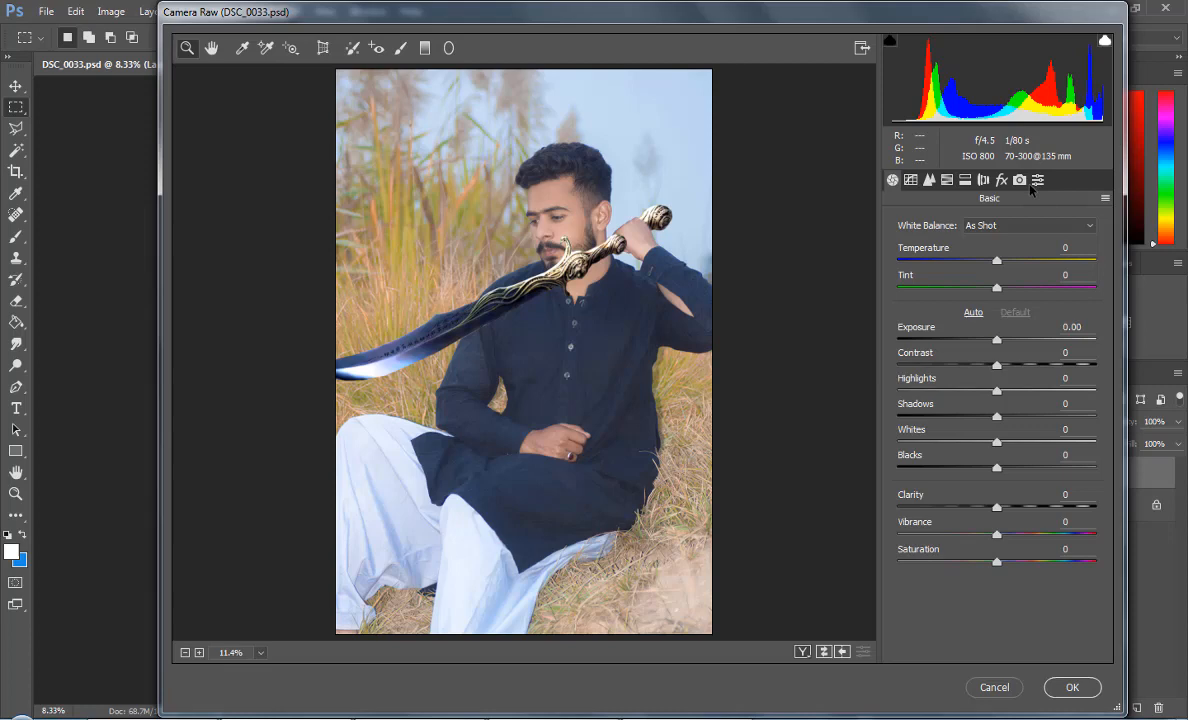
Load the cool effect.xmp settings from the Desktop in Camera Raw and apply them to the duplicated layer
{"action": "left_click", "coordinate": [1038, 180]}
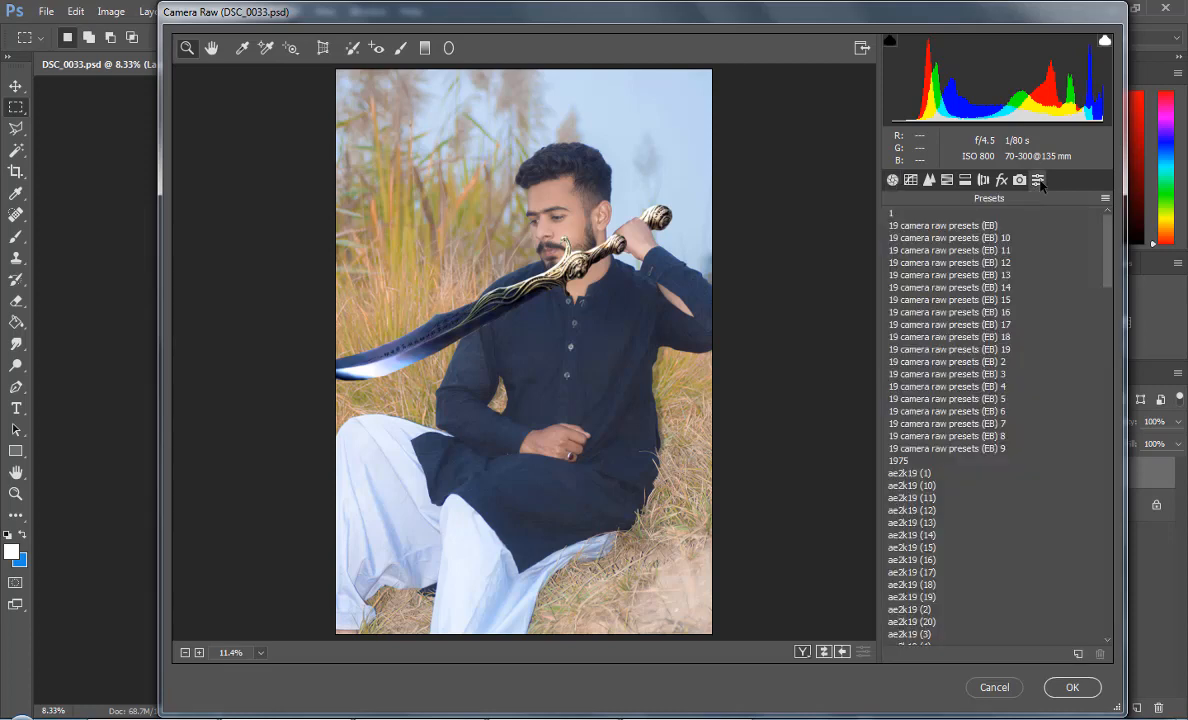
{"action": "left_click", "coordinate": [1105, 199]}
{"action": "left_click", "coordinate": [1073, 363]}
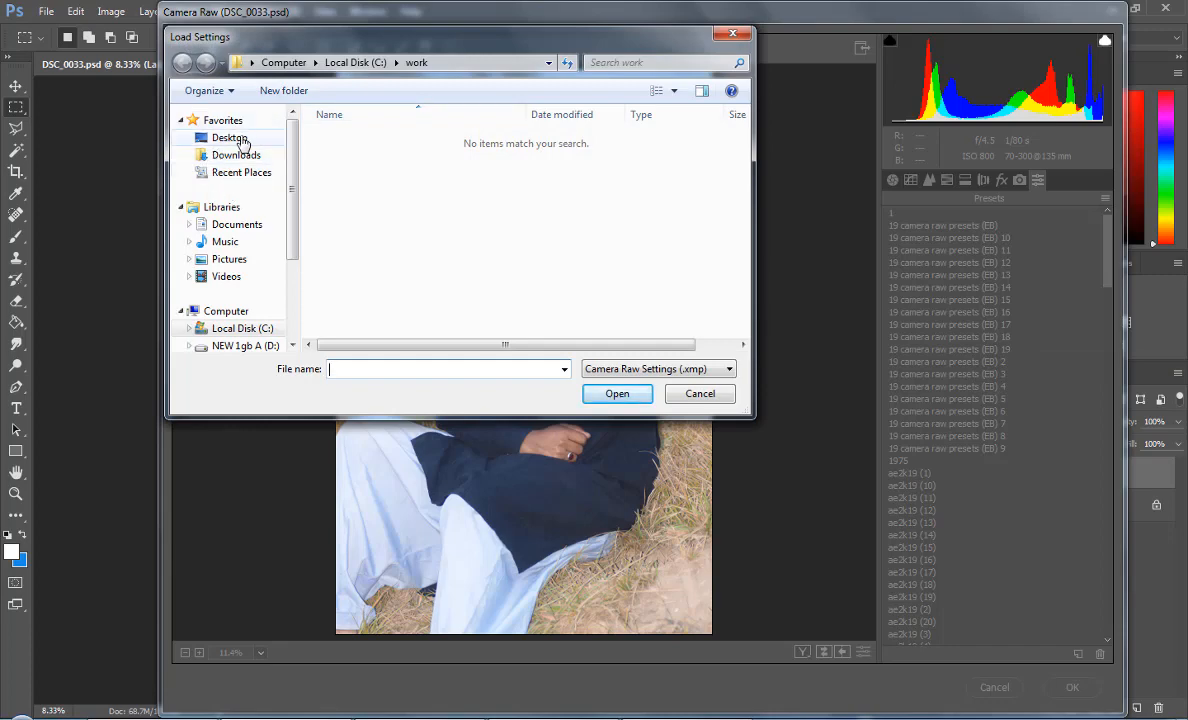
{"action": "left_click", "coordinate": [240, 139]}
{"action": "left_click", "coordinate": [421, 320]}
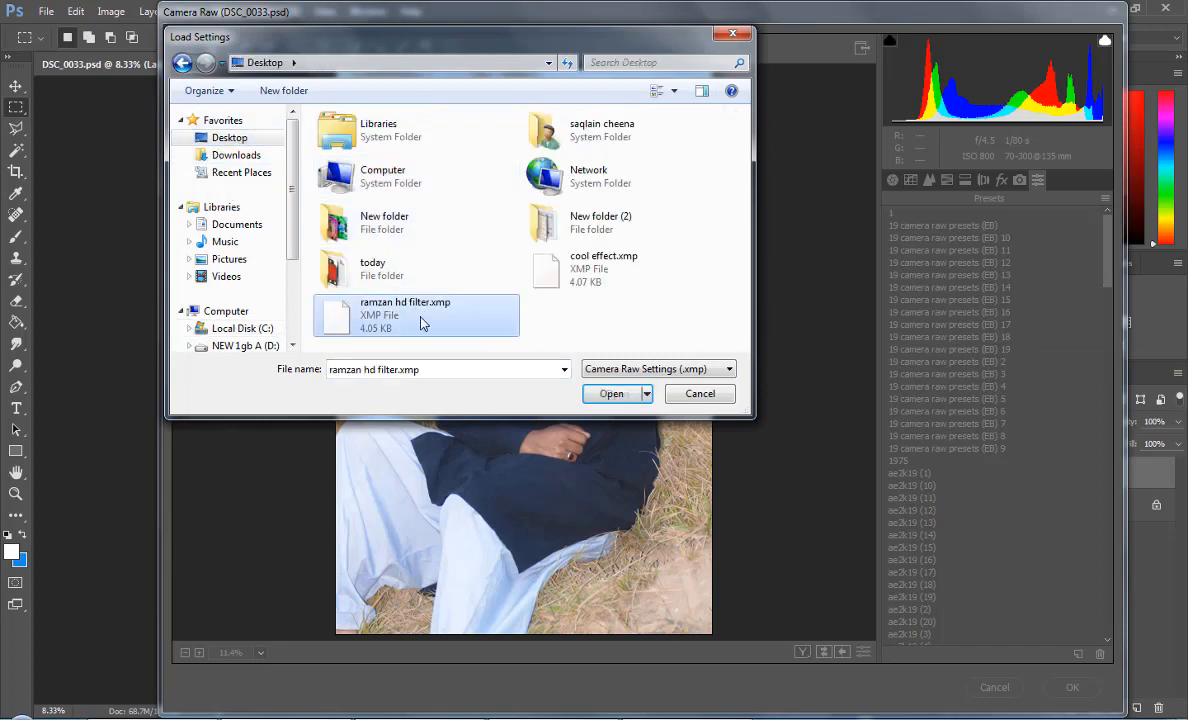
{"action": "left_click", "coordinate": [580, 268]}
{"action": "left_click", "coordinate": [612, 393]}
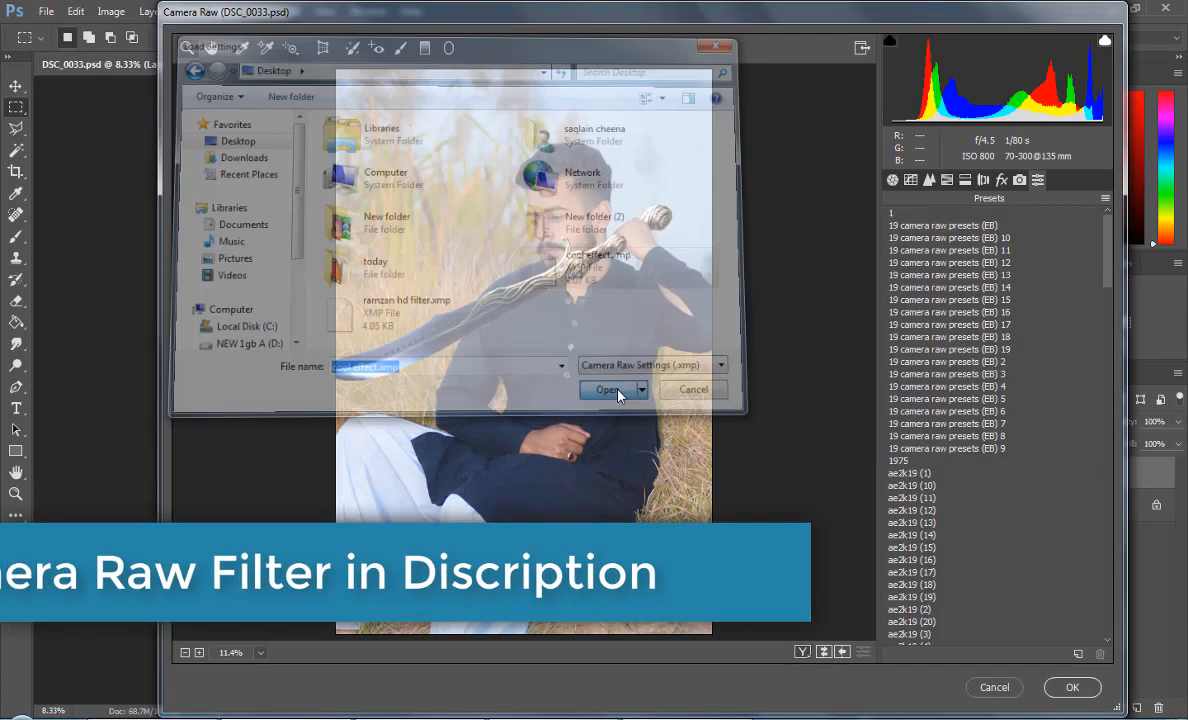
{"action": "left_click", "coordinate": [1072, 686]}
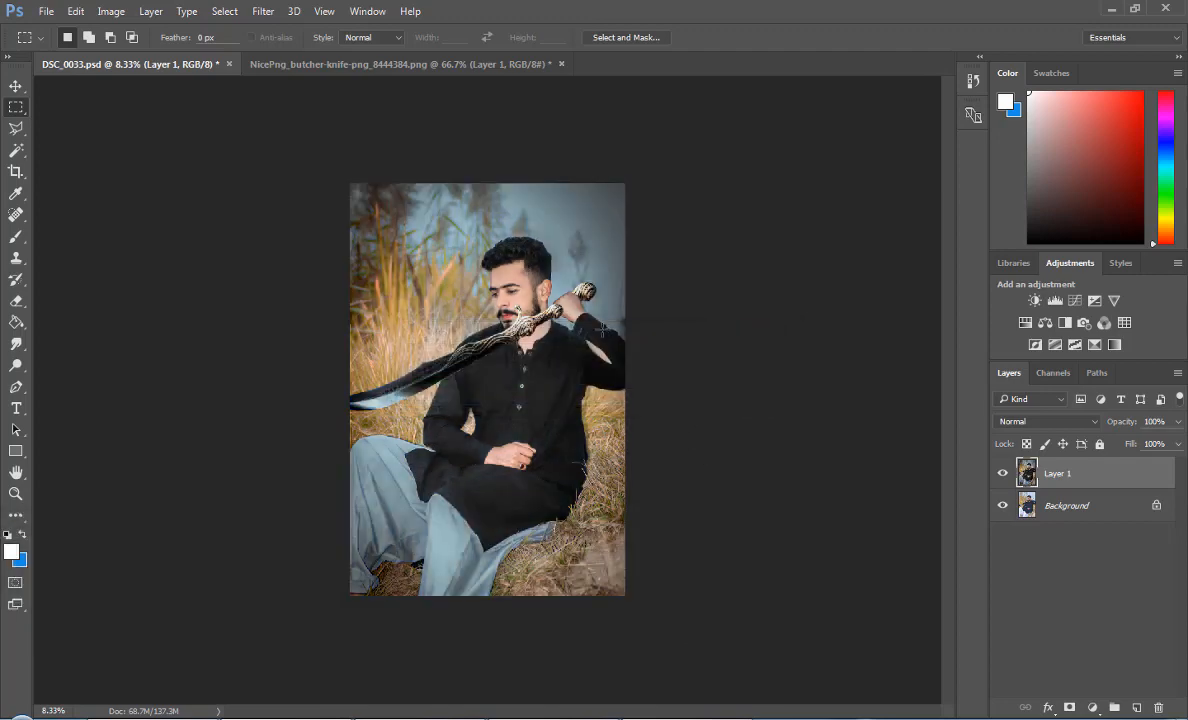
Examine the new colour grading on the face, hair, knife and background at several magnifications
{"action": "key", "text": "ctrl+plus"}
{"action": "key", "text": "ctrl+plus"}
{"action": "key", "text": "ctrl+plus"}
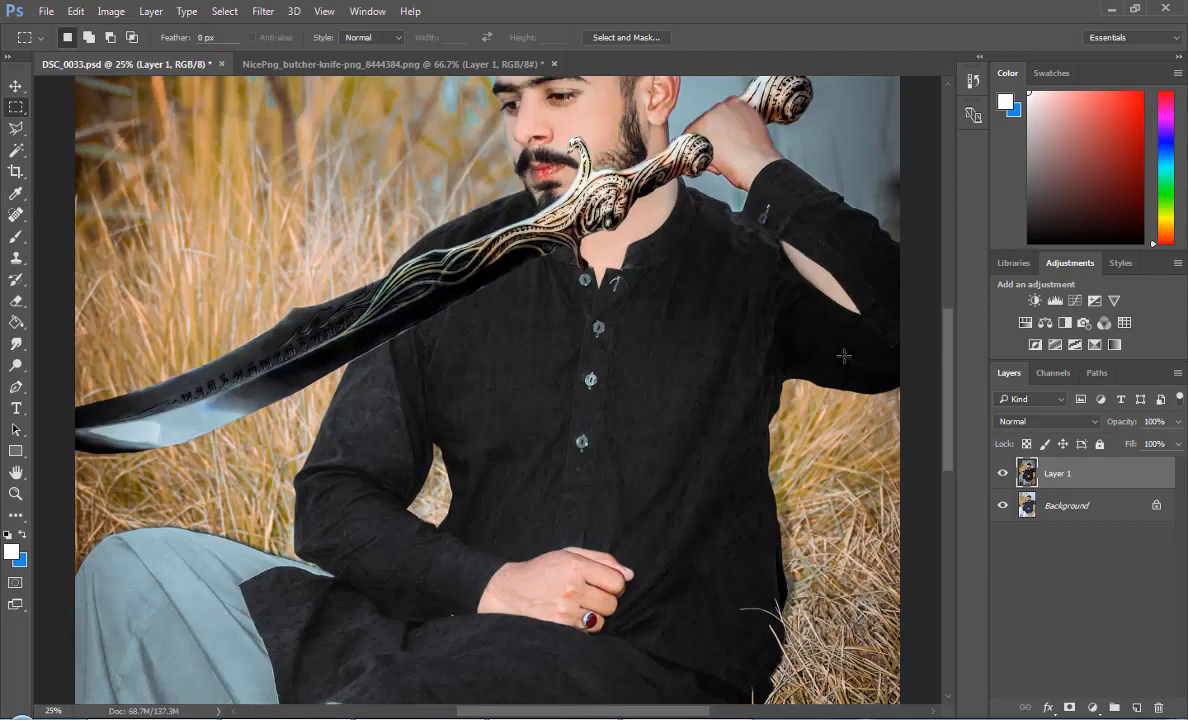
{"action": "scroll", "coordinate": [949, 300], "scroll_direction": "up", "scroll_amount": 3}
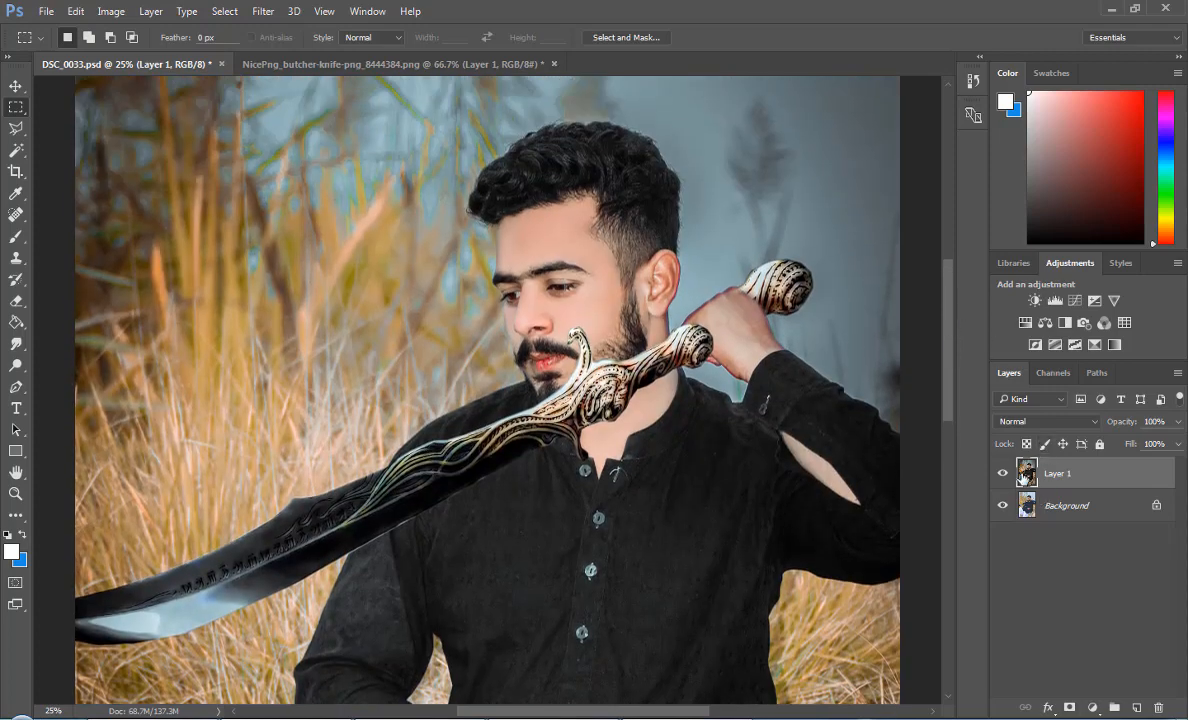
{"action": "key", "text": "ctrl+plus"}
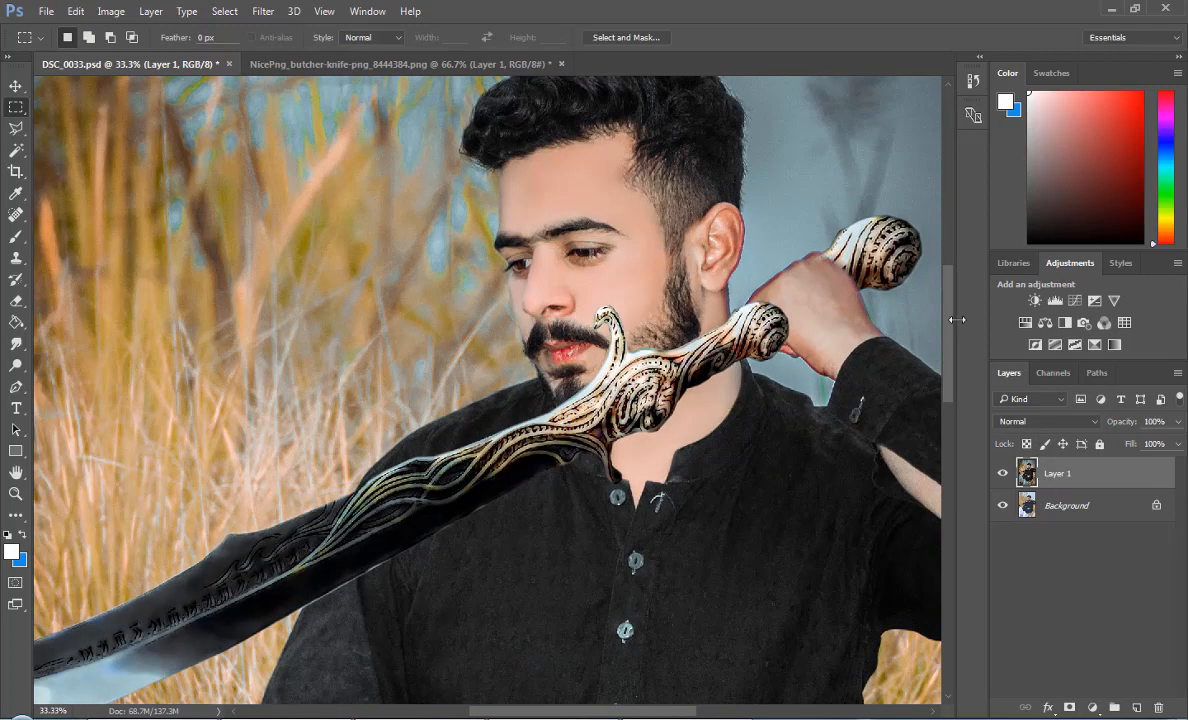
{"action": "scroll", "coordinate": [955, 329], "scroll_direction": "up", "scroll_amount": 3}
{"action": "scroll", "coordinate": [952, 318], "scroll_direction": "down", "scroll_amount": 4}
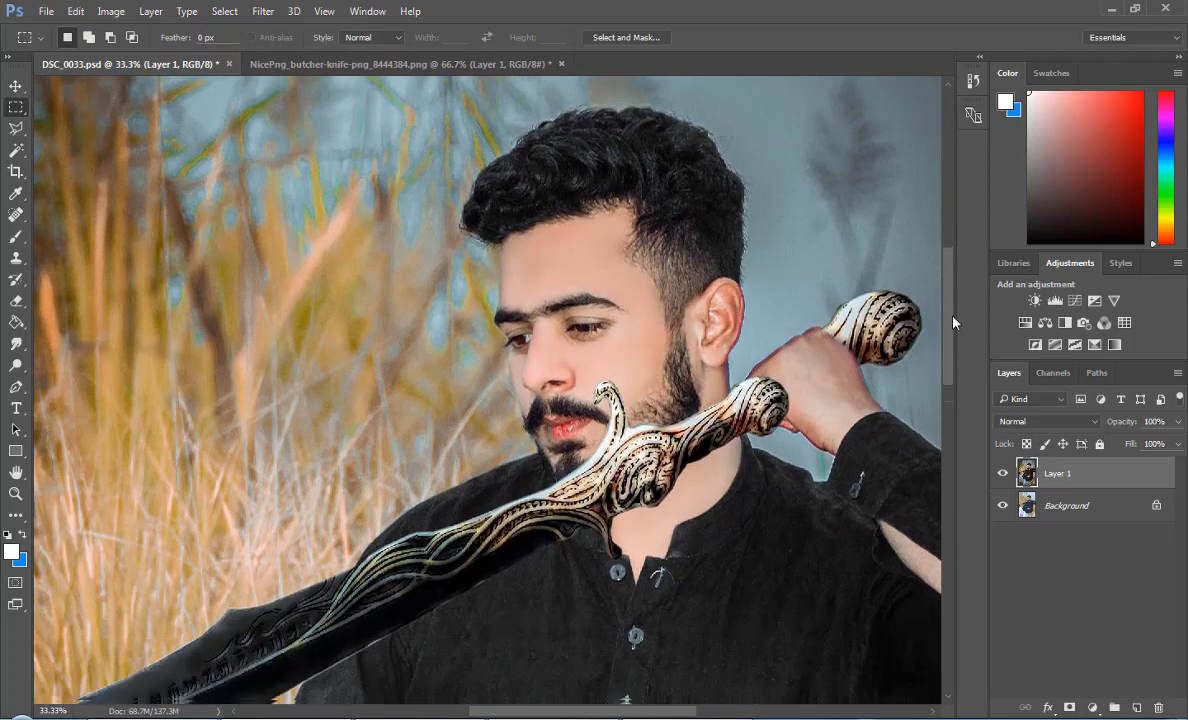
{"action": "scroll", "coordinate": [958, 340], "scroll_direction": "up", "scroll_amount": 3}
{"action": "key", "text": "ctrl+plus"}
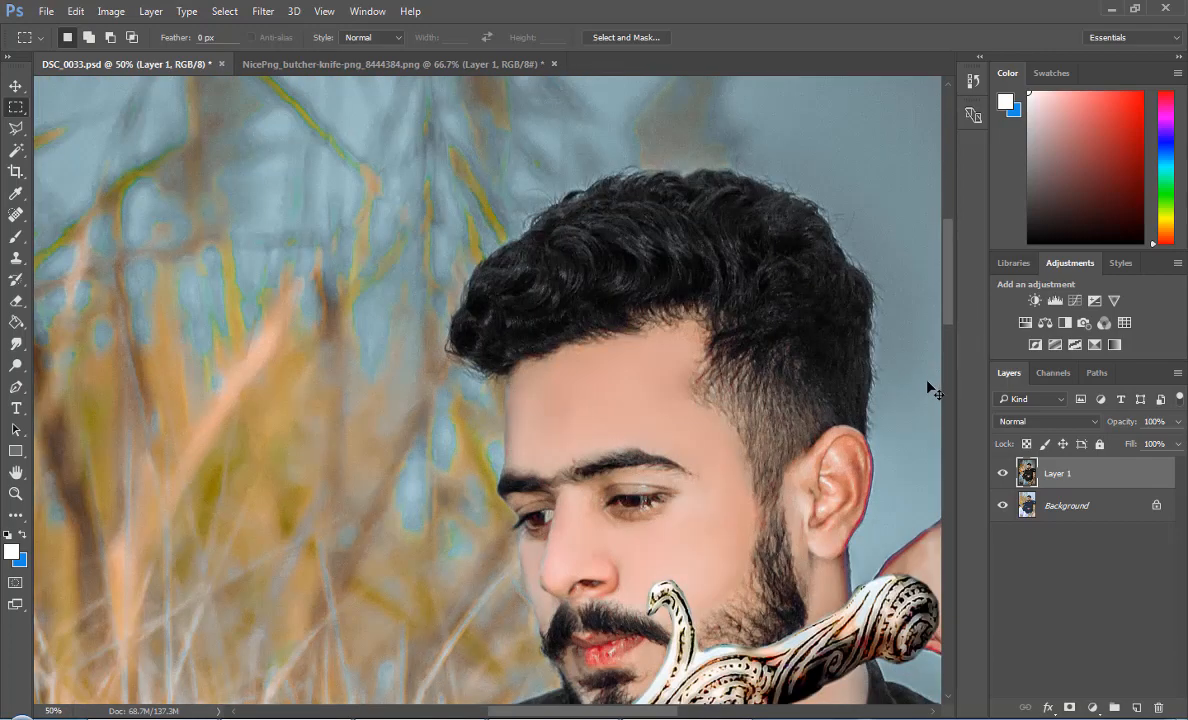
{"action": "key", "text": "ctrl+minus"}
{"action": "key", "text": "ctrl+minus"}
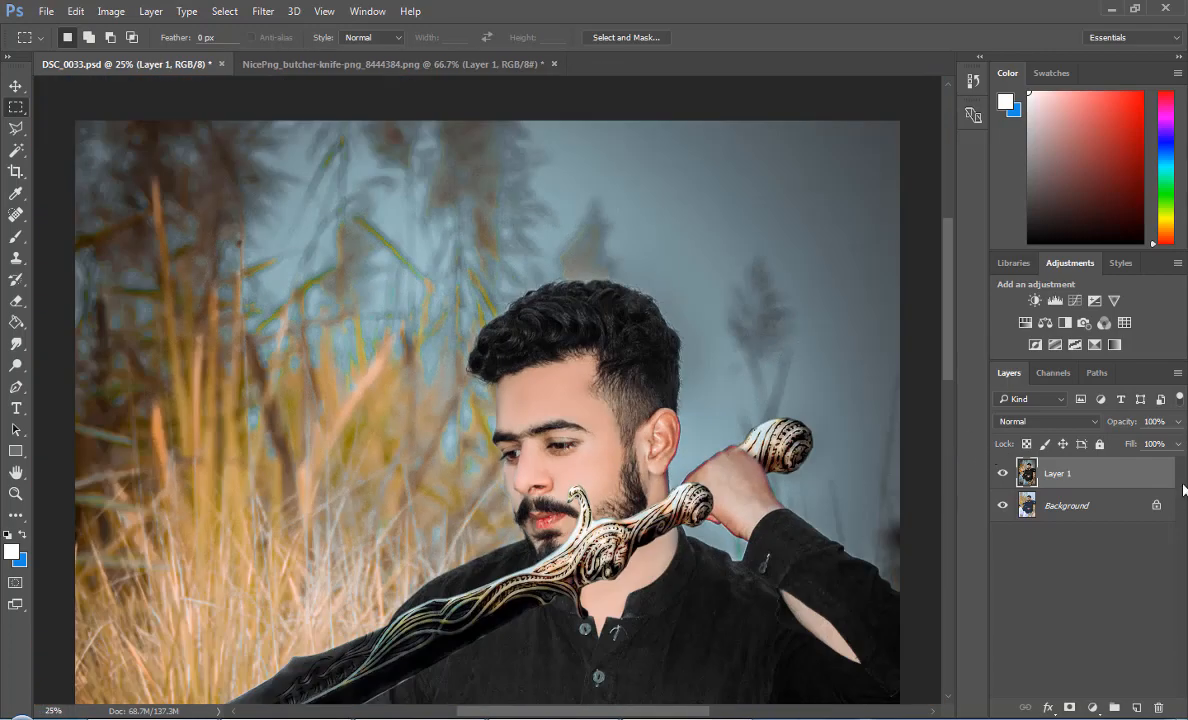
Flatten the colour-graded layer into the background
{"action": "right_click", "coordinate": [1138, 485]}
{"action": "left_click", "coordinate": [862, 588]}
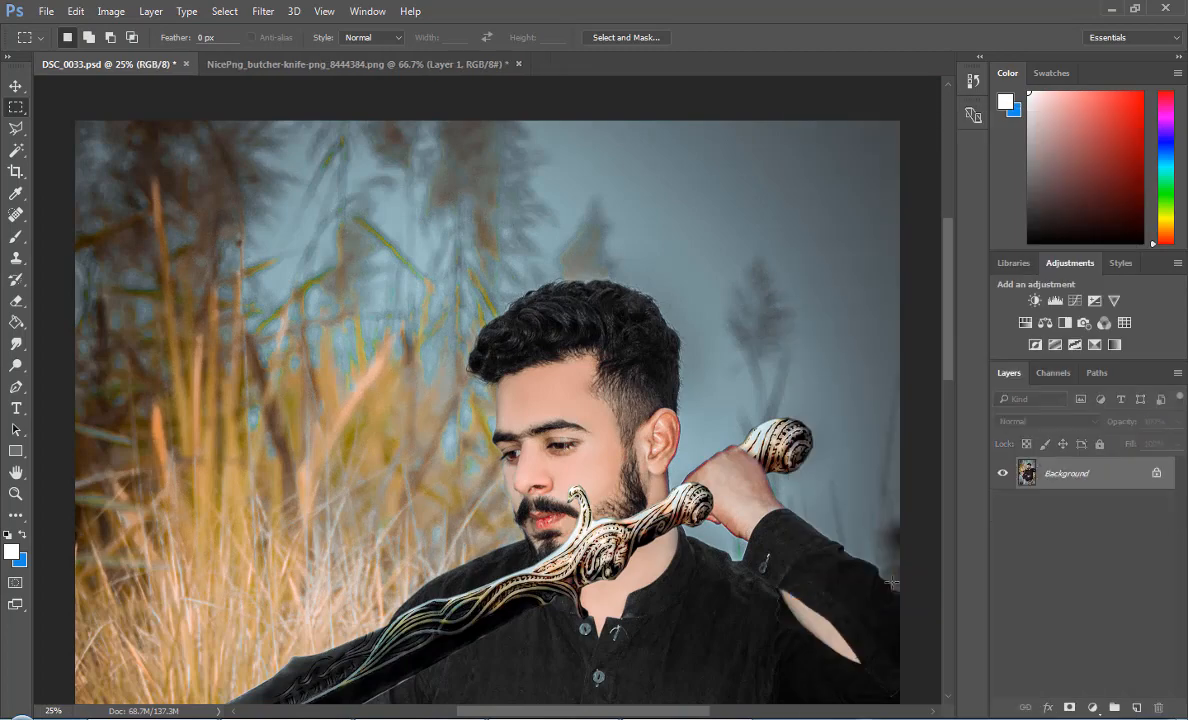
Duplicate the flattened background to a new layer and open the copy in the Liquify filter
{"action": "key", "text": "ctrl+z"}
{"action": "key", "text": "ctrl+plus"}
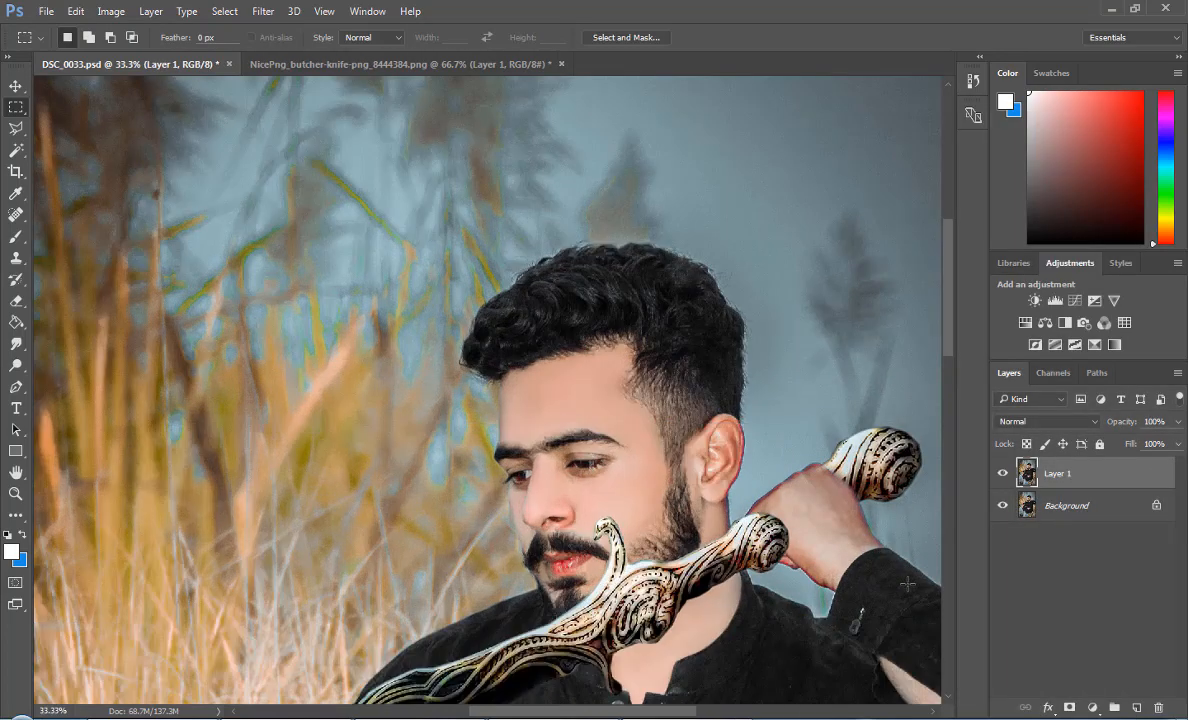
{"action": "left_click", "coordinate": [262, 12]}
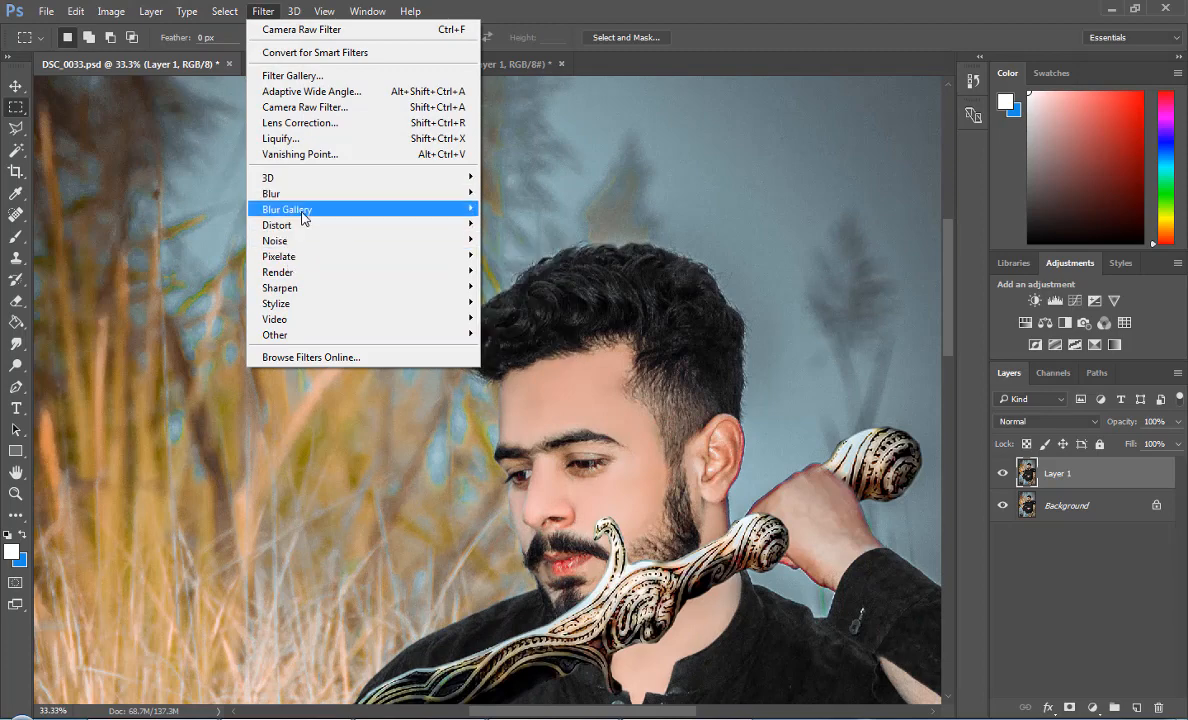
{"action": "left_click", "coordinate": [300, 138]}
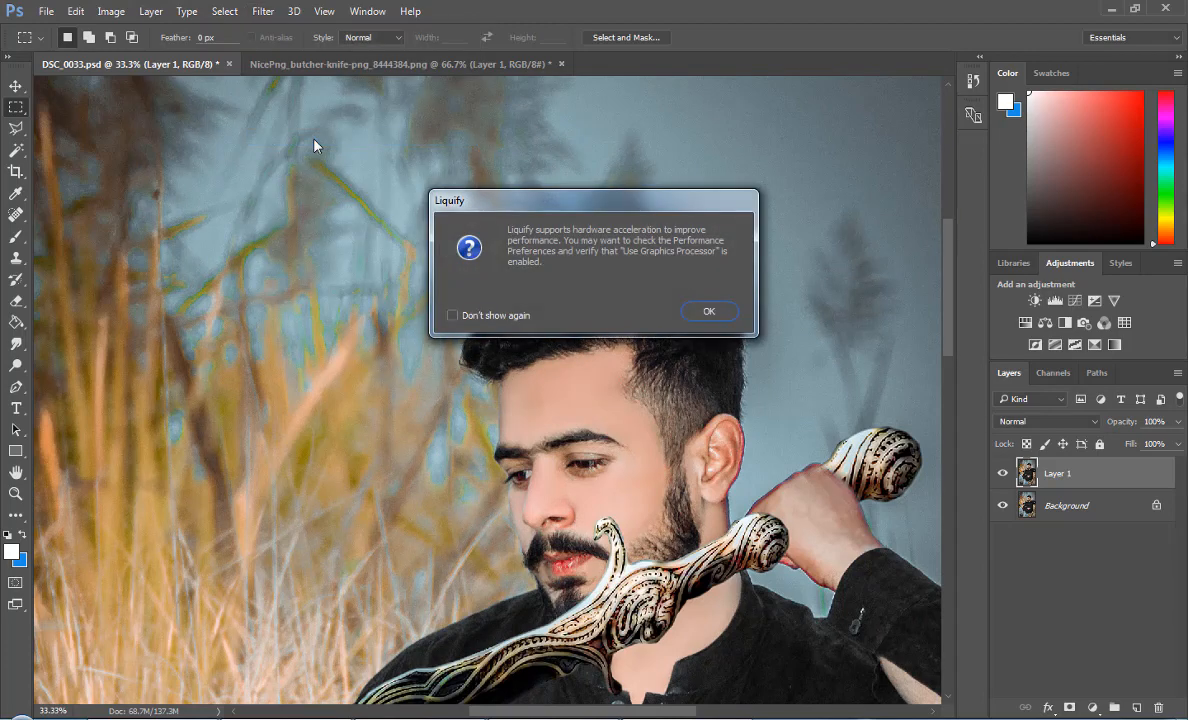
{"action": "left_click", "coordinate": [709, 311]}
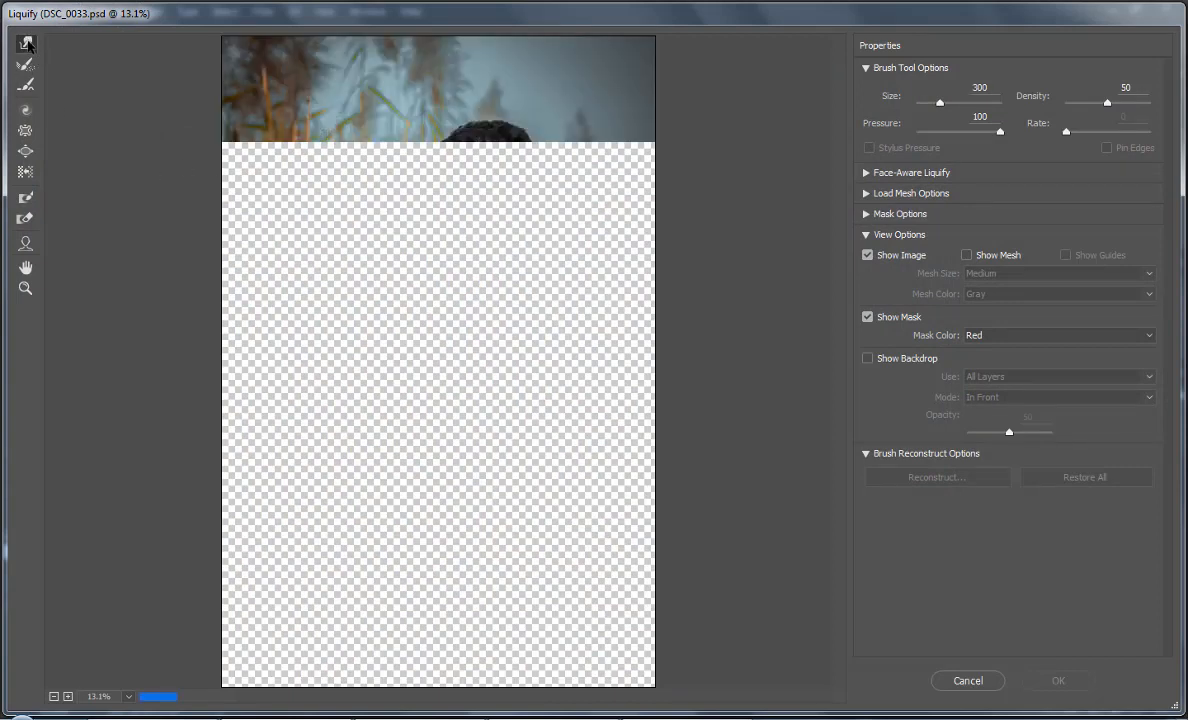
Enlarge the Forward Warp brush to 700 and nudge the hair at the back of the man's crown slightly outward
{"action": "left_click", "coordinate": [25, 288]}
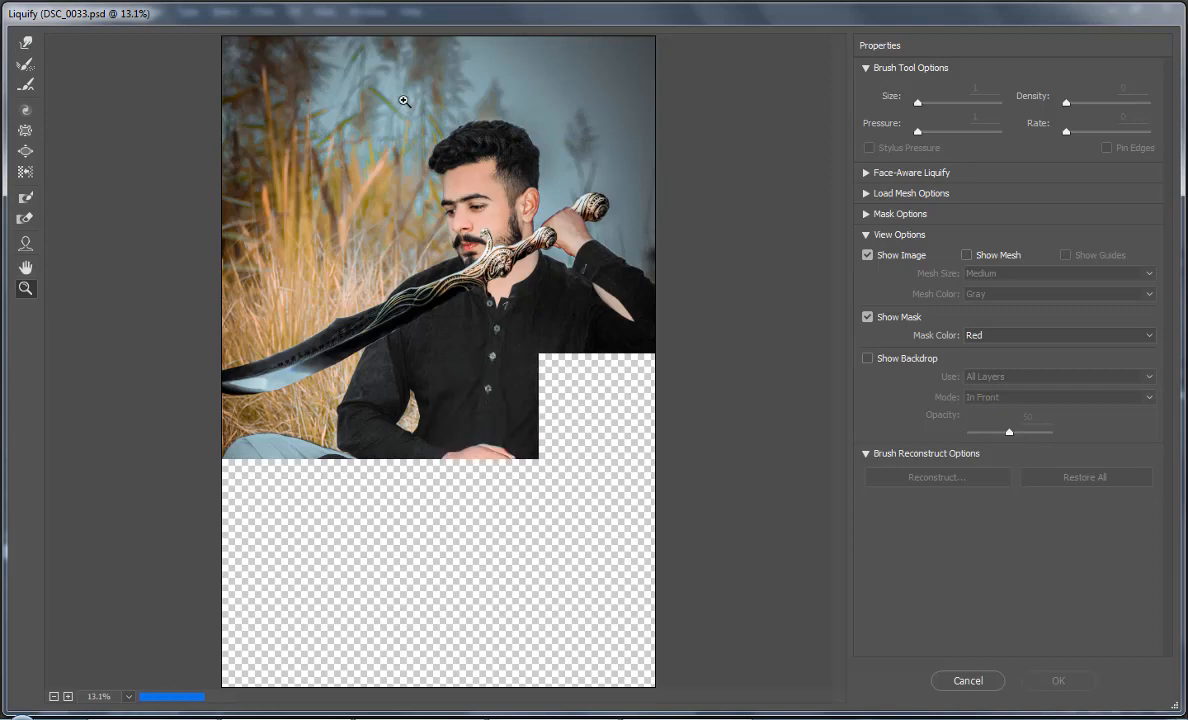
{"action": "left_click_drag", "start_coordinate": [378, 86], "coordinate": [540, 217]}
{"action": "left_click", "coordinate": [30, 44]}
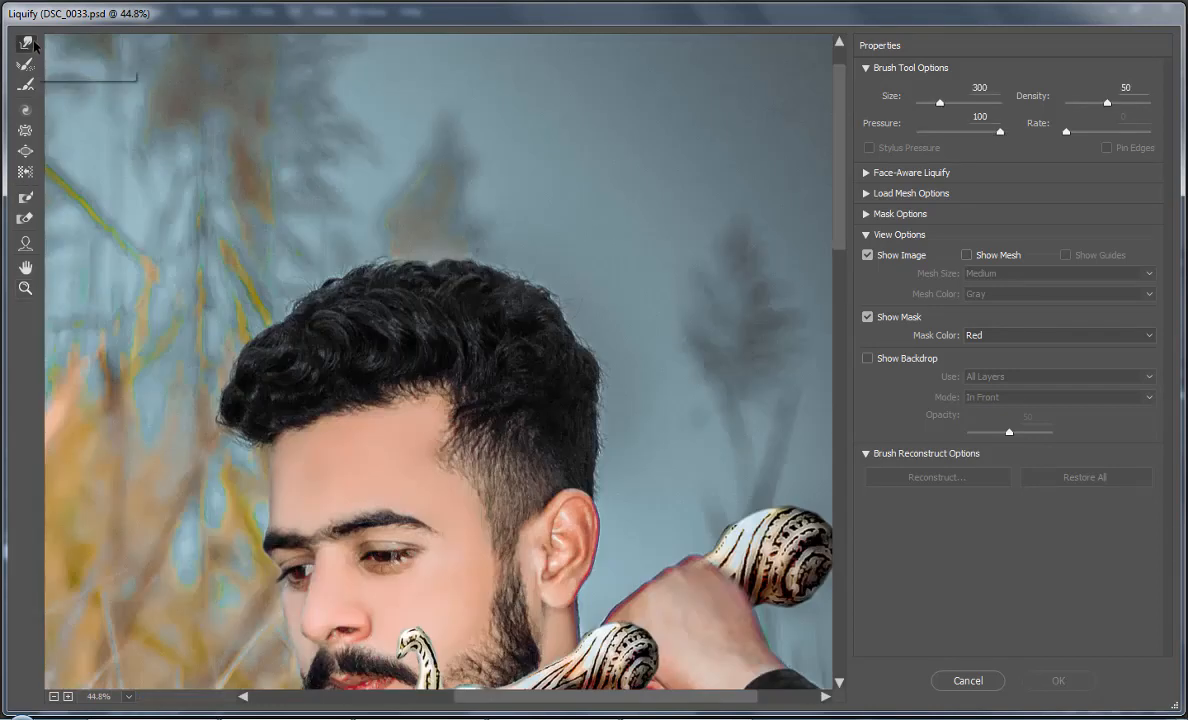
{"action": "key", "text": "bracketright"}
{"action": "key", "text": "bracketright"}
{"action": "key", "text": "bracketright"}
{"action": "key", "text": "bracketright"}
{"action": "key", "text": "bracketright"}
{"action": "key", "text": "bracketright"}
{"action": "key", "text": "bracketright"}
{"action": "key", "text": "bracketright"}
{"action": "key", "text": "bracketright"}
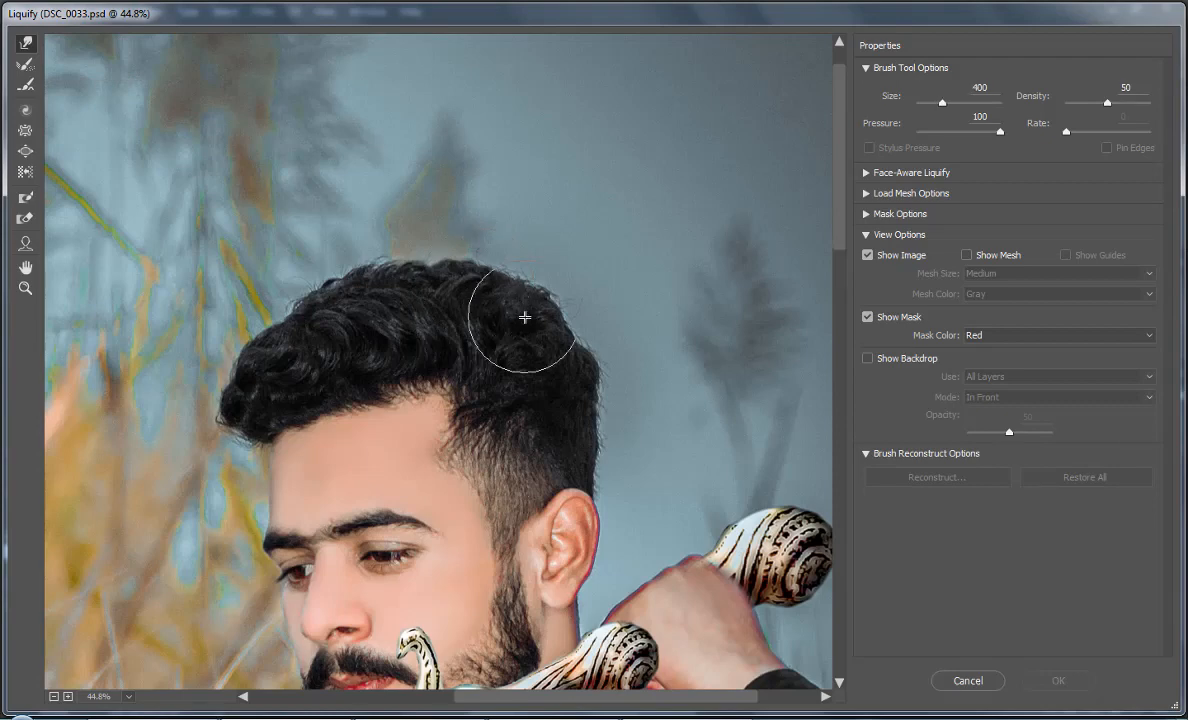
{"action": "key", "text": "bracketleft"}
{"action": "key", "text": "bracketleft"}
{"action": "key", "text": "bracketleft"}
{"action": "left_click_drag", "start_coordinate": [578, 296], "coordinate": [576, 275]}
{"action": "key", "text": "bracketleft"}
{"action": "key", "text": "bracketleft"}
{"action": "key", "text": "bracketleft"}
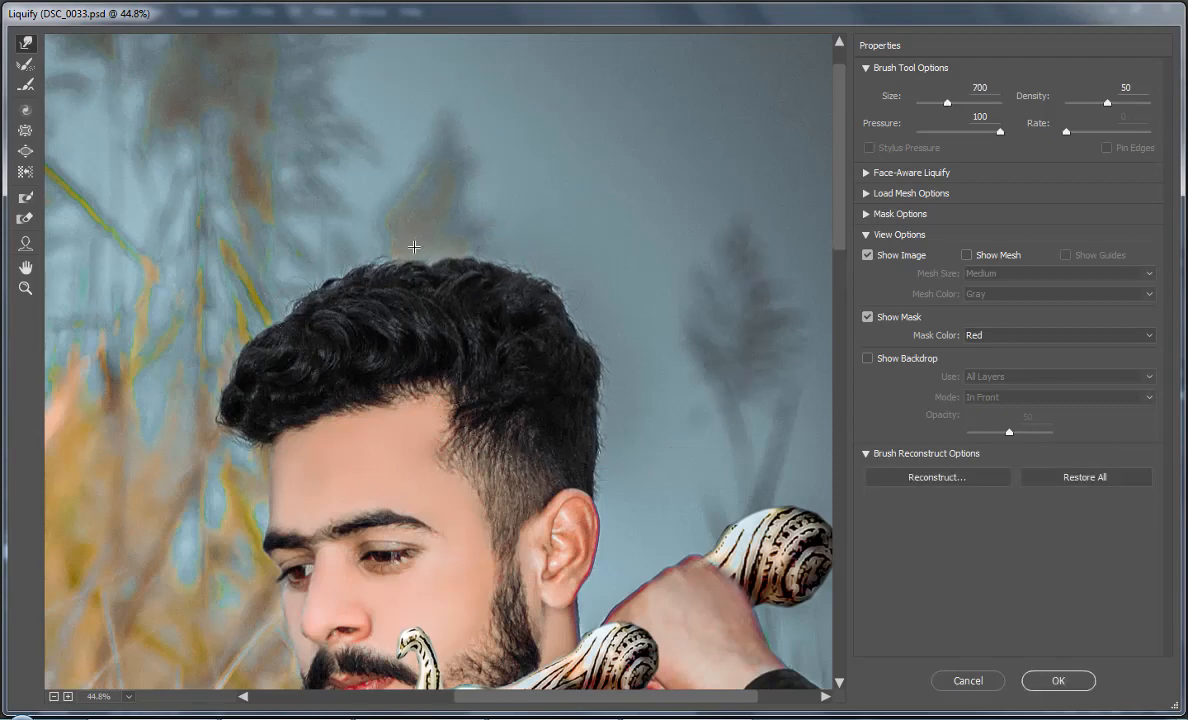
Push the hair on the top and front of the head upward with an 800-size Forward Warp brush and apply Liquify
{"action": "left_click_drag", "start_coordinate": [435, 262], "coordinate": [426, 253]}
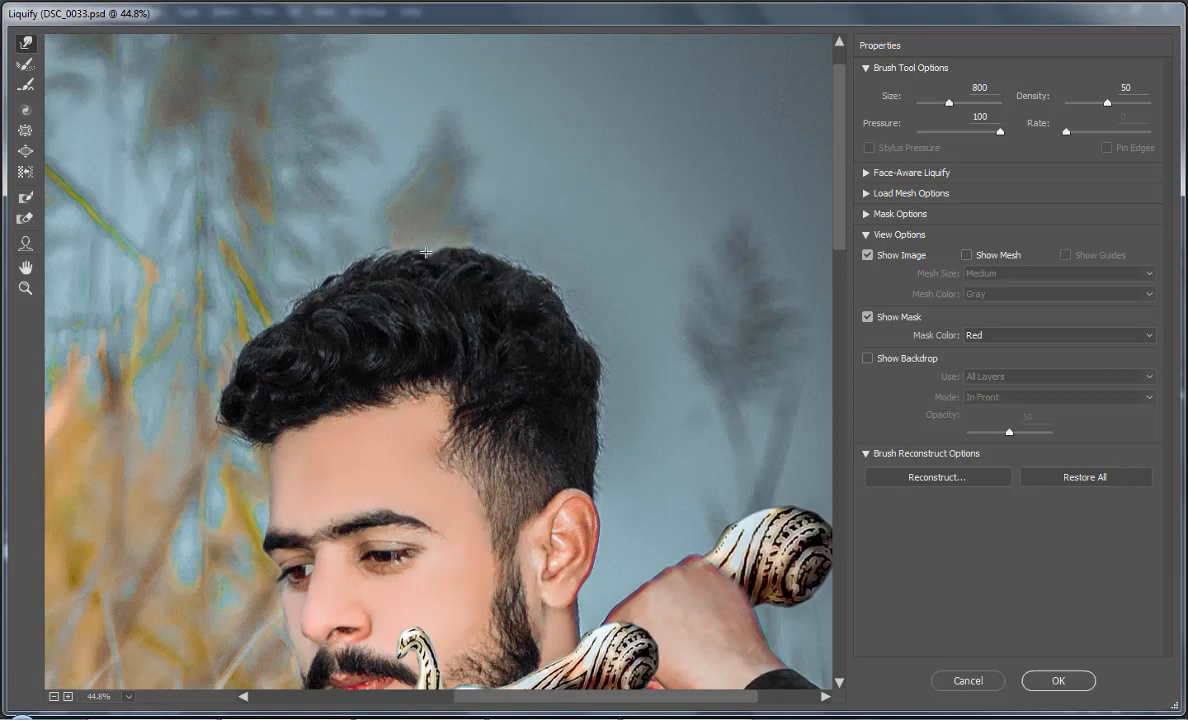
{"action": "left_click_drag", "start_coordinate": [292, 286], "coordinate": [260, 265]}
{"action": "key", "text": "bracketright"}
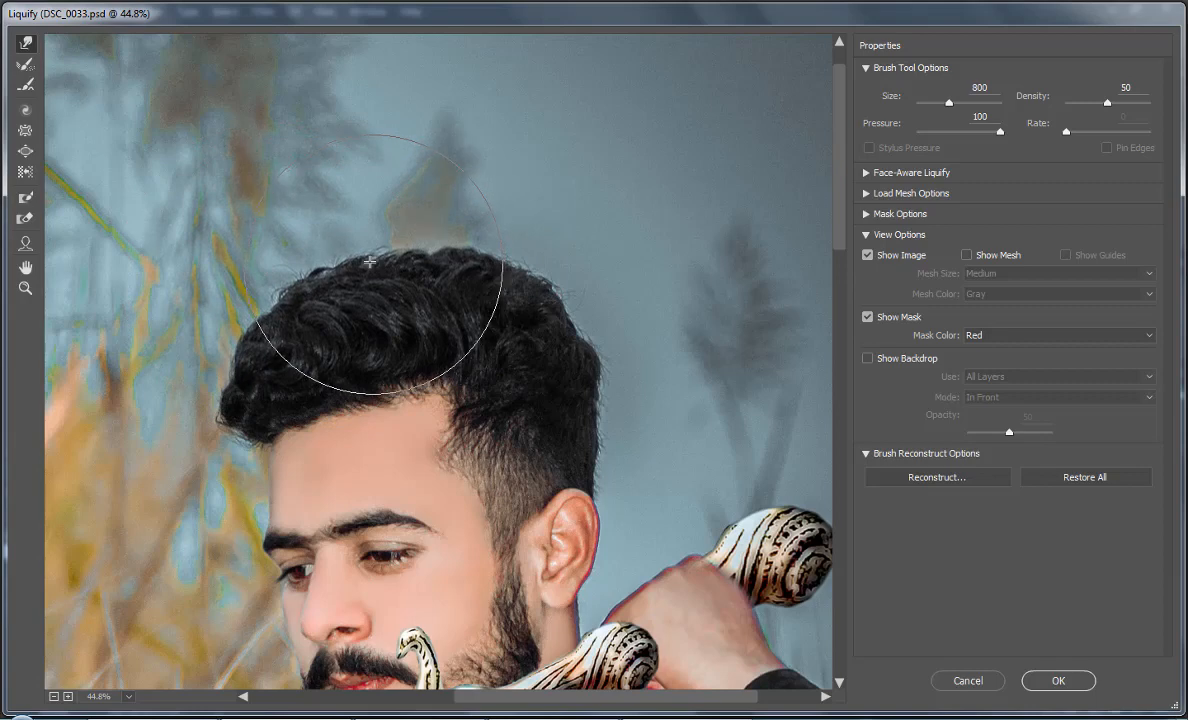
{"action": "left_click_drag", "start_coordinate": [371, 260], "coordinate": [357, 247]}
{"action": "left_click_drag", "start_coordinate": [302, 297], "coordinate": [283, 285]}
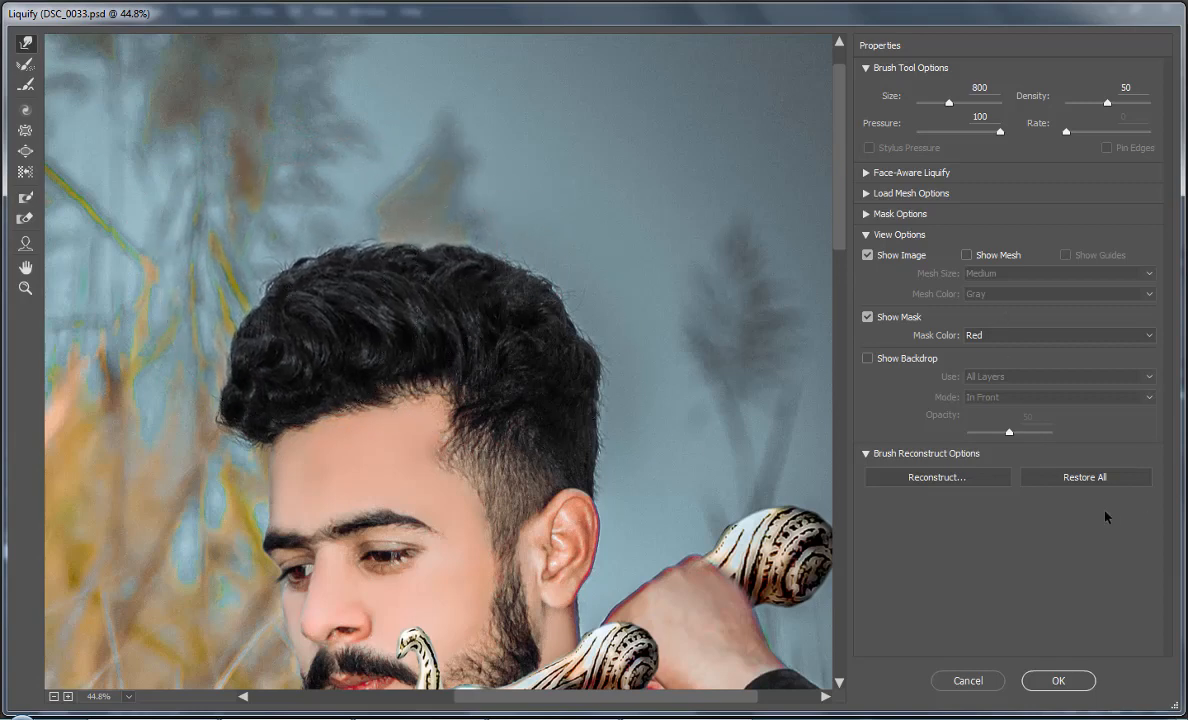
{"action": "left_click", "coordinate": [1058, 680]}
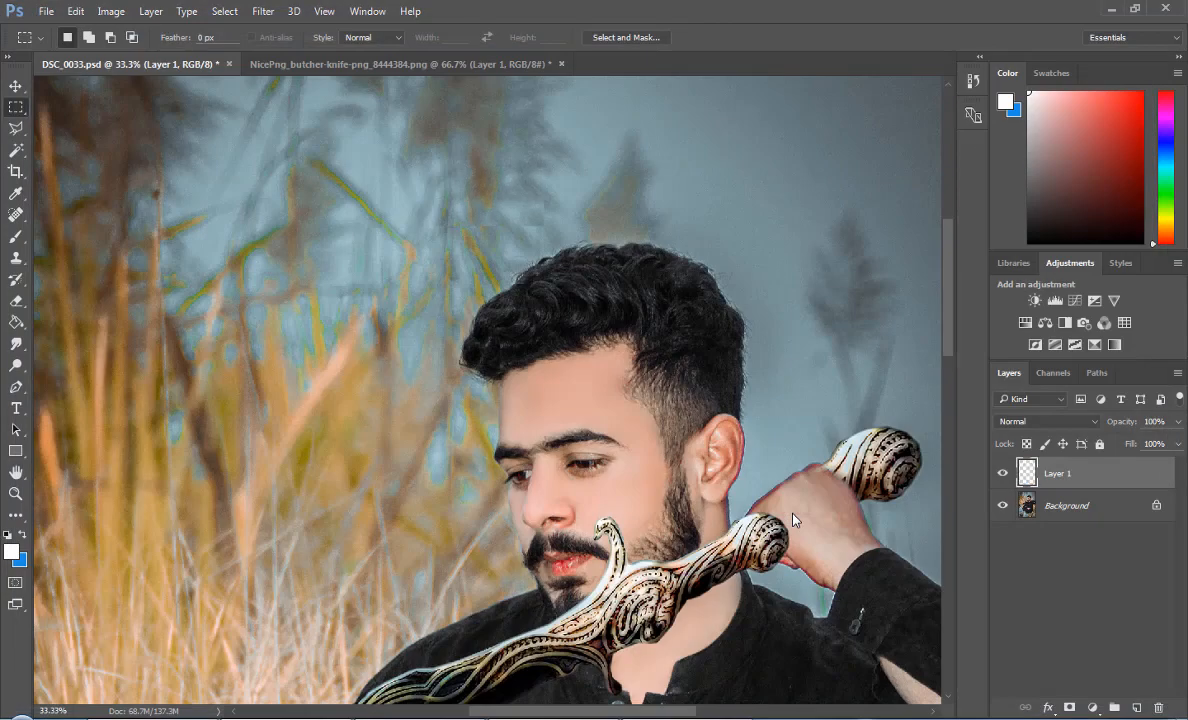
Compare the hair before and after the reshaping by toggling Layer 1's visibility, and view the whole portrait
{"action": "key", "text": "ctrl+minus"}
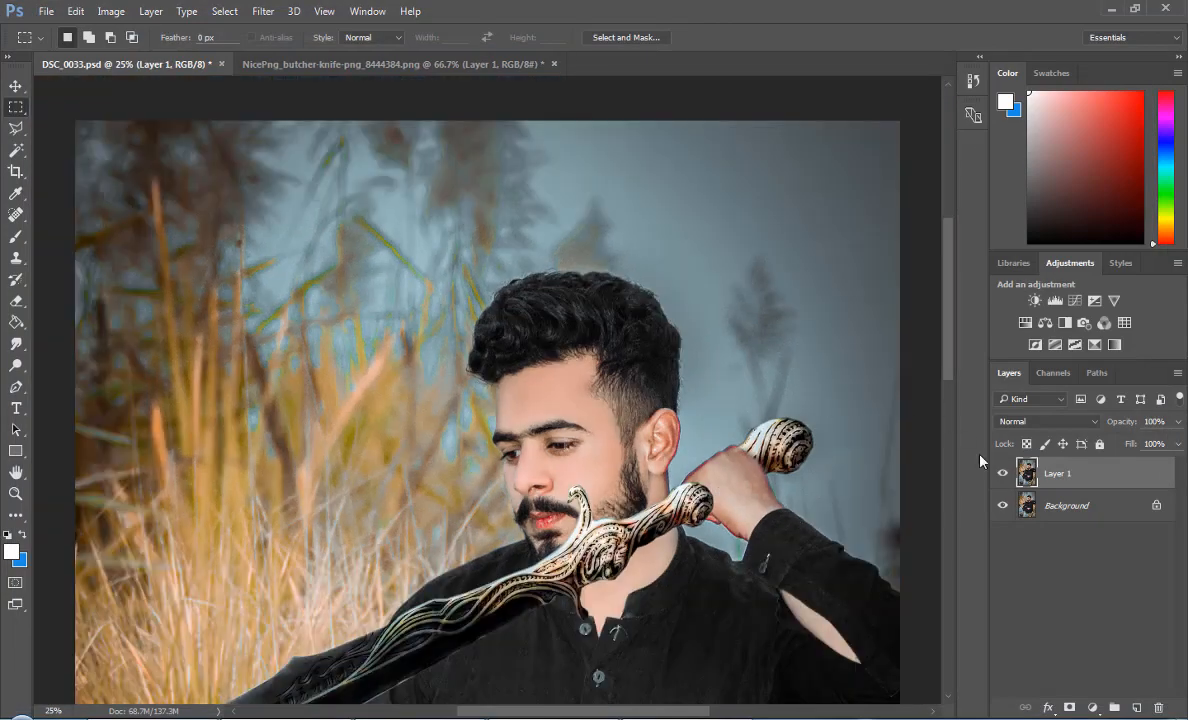
{"action": "left_click", "coordinate": [998, 473]}
{"action": "left_click", "coordinate": [998, 473]}
{"action": "left_click", "coordinate": [998, 473]}
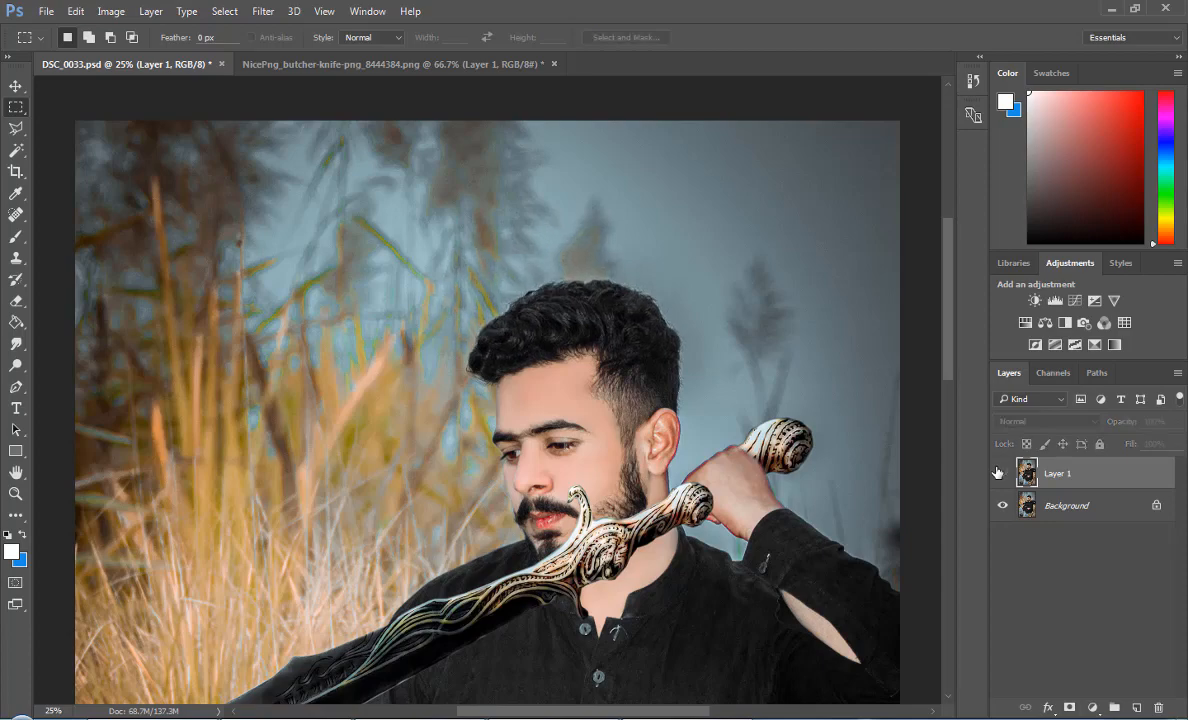
{"action": "left_click", "coordinate": [998, 473]}
{"action": "key", "text": "ctrl+minus"}
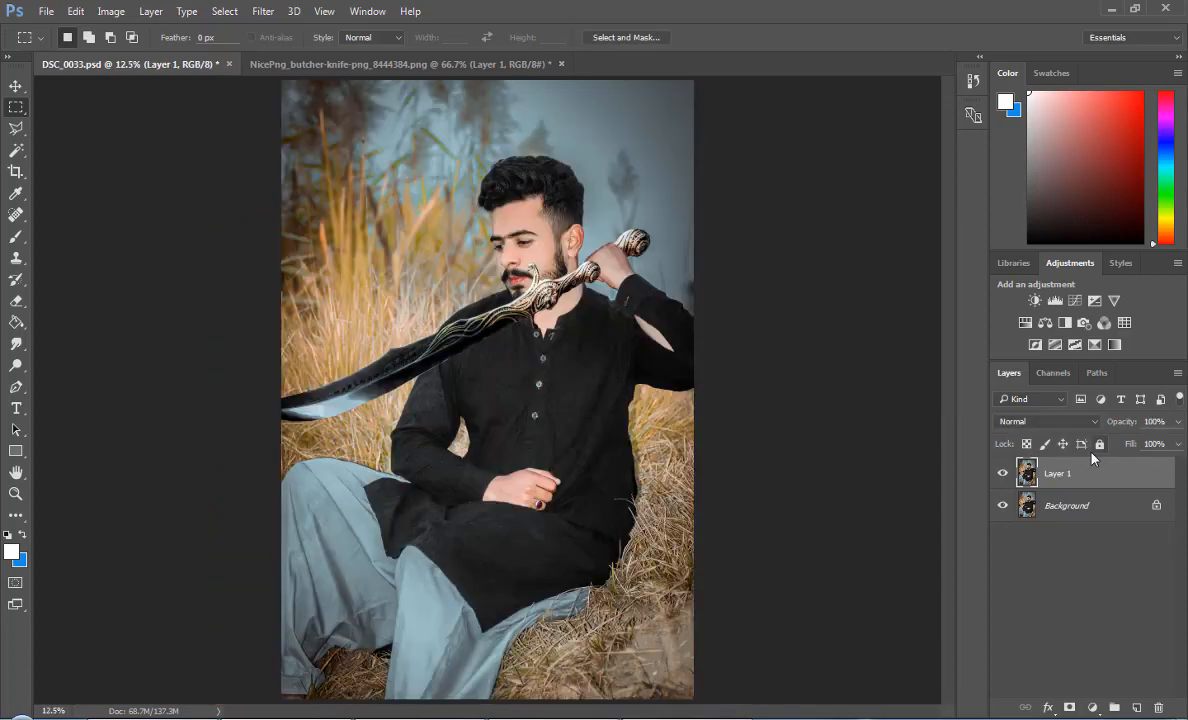
Save the portrait as the JPEG DSC_0033 in the work folder at quality 12 (Maximum), Baseline ("Standard"), replacing the existing file
{"action": "left_click", "coordinate": [52, 11]}
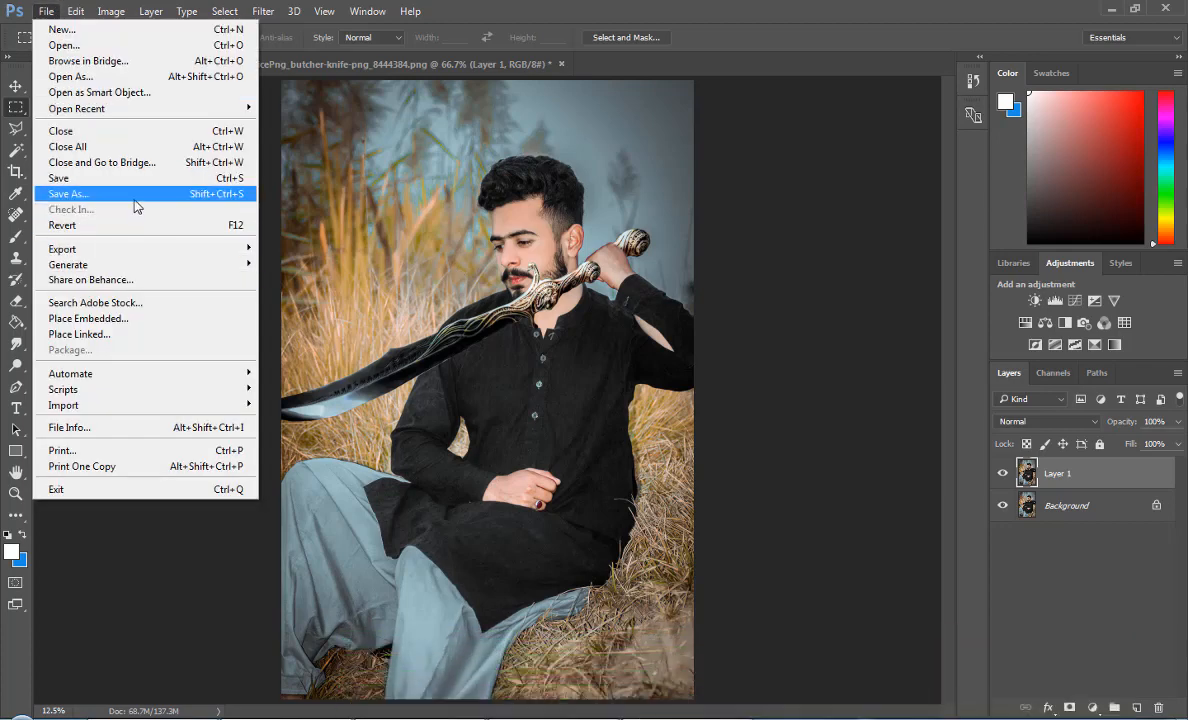
{"action": "left_click", "coordinate": [138, 194]}
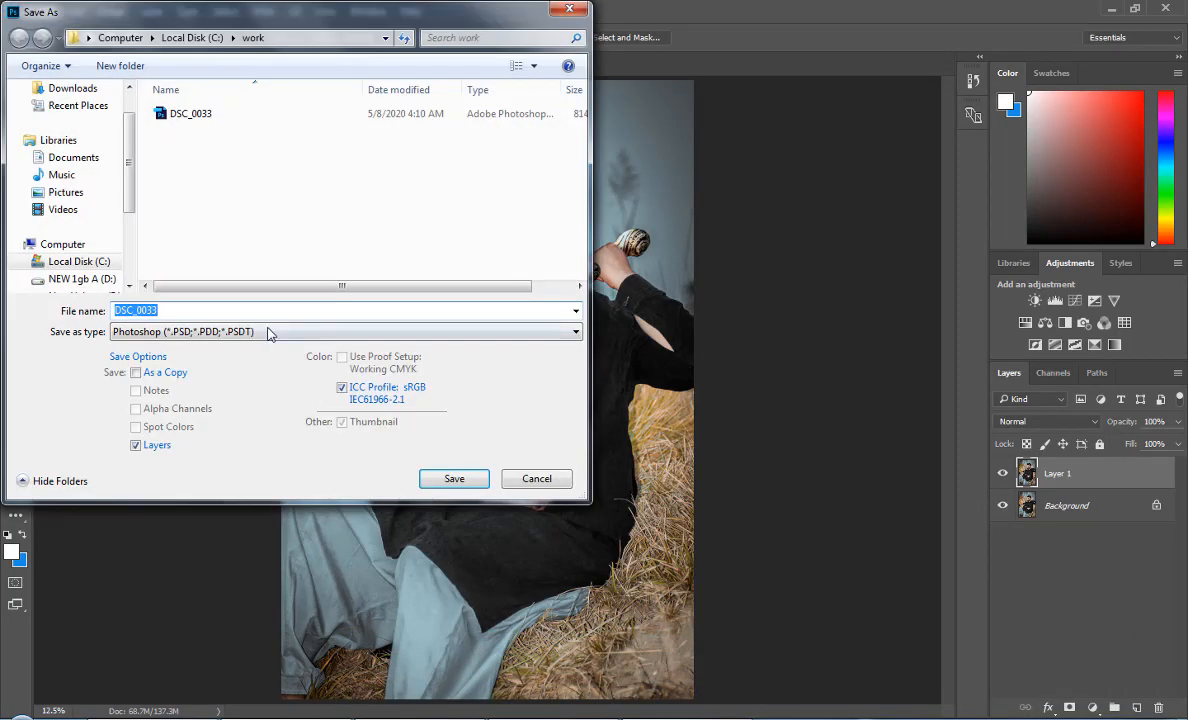
{"action": "left_click", "coordinate": [265, 332]}
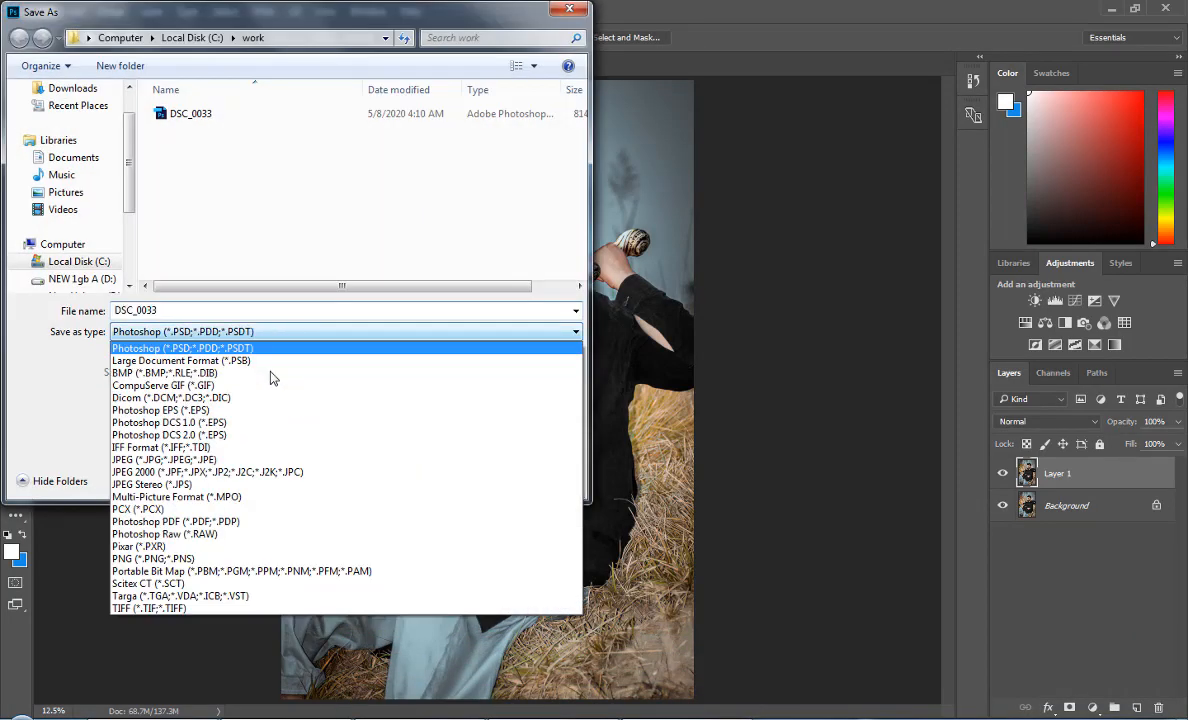
{"action": "left_click", "coordinate": [236, 461]}
{"action": "left_click", "coordinate": [450, 479]}
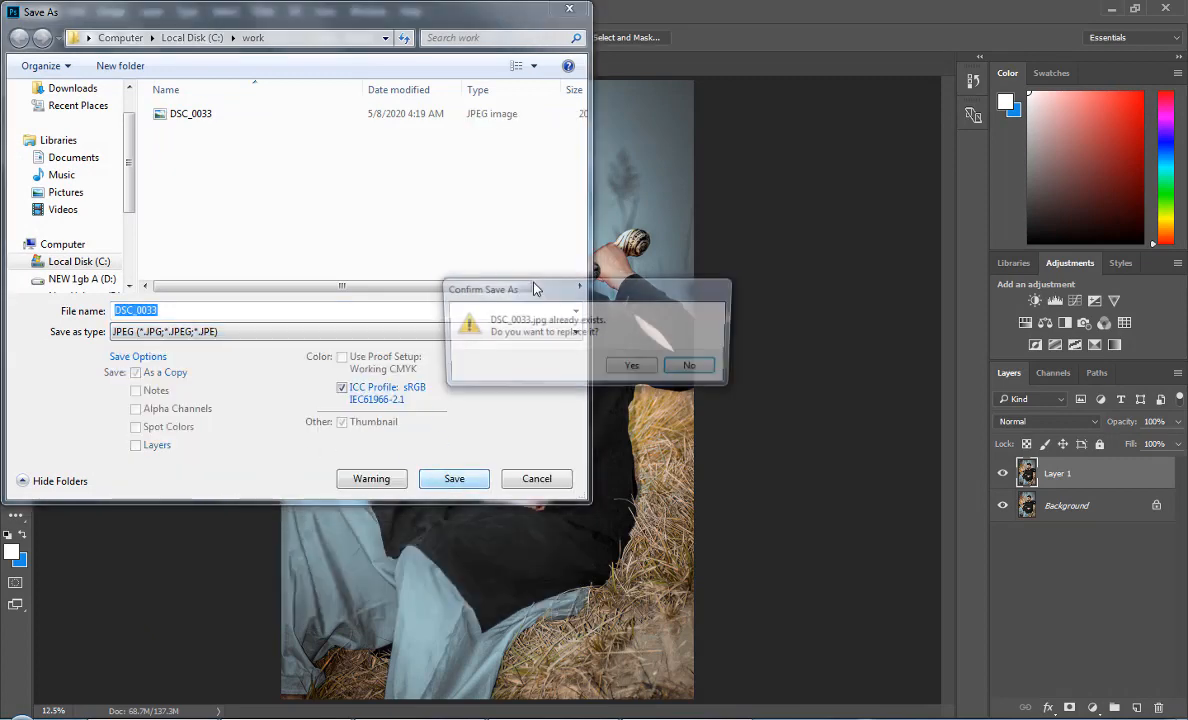
{"action": "left_click", "coordinate": [640, 370]}
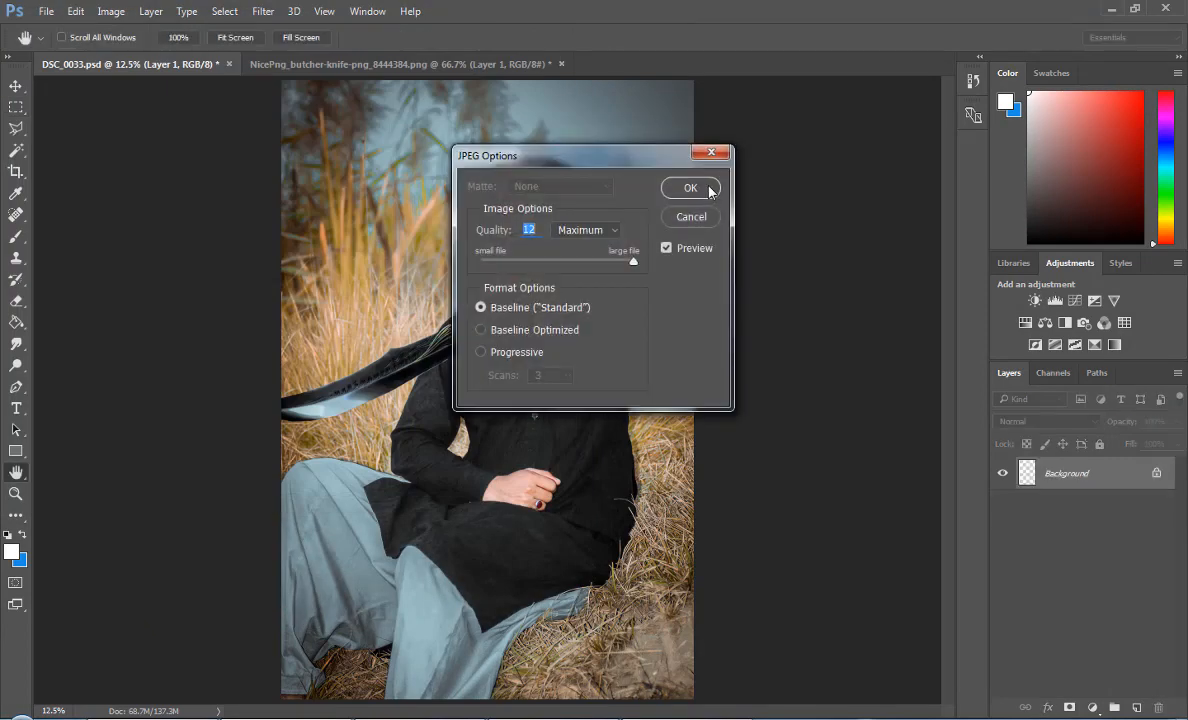
{"action": "left_click", "coordinate": [710, 190]}
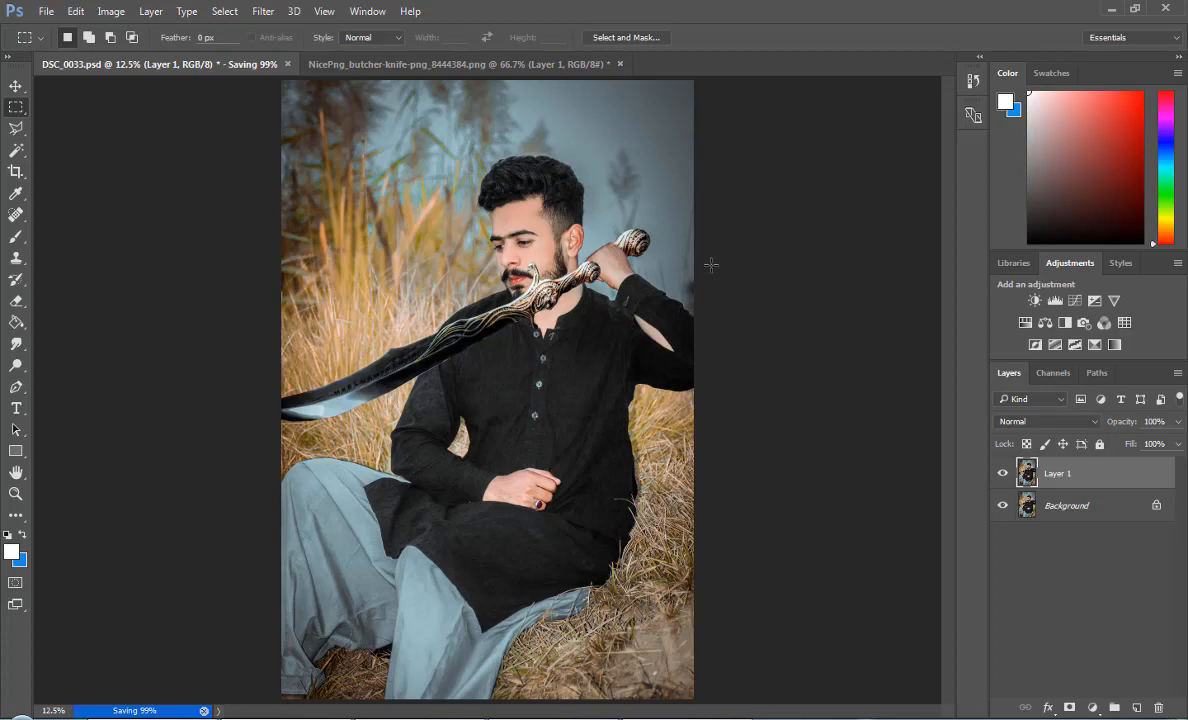